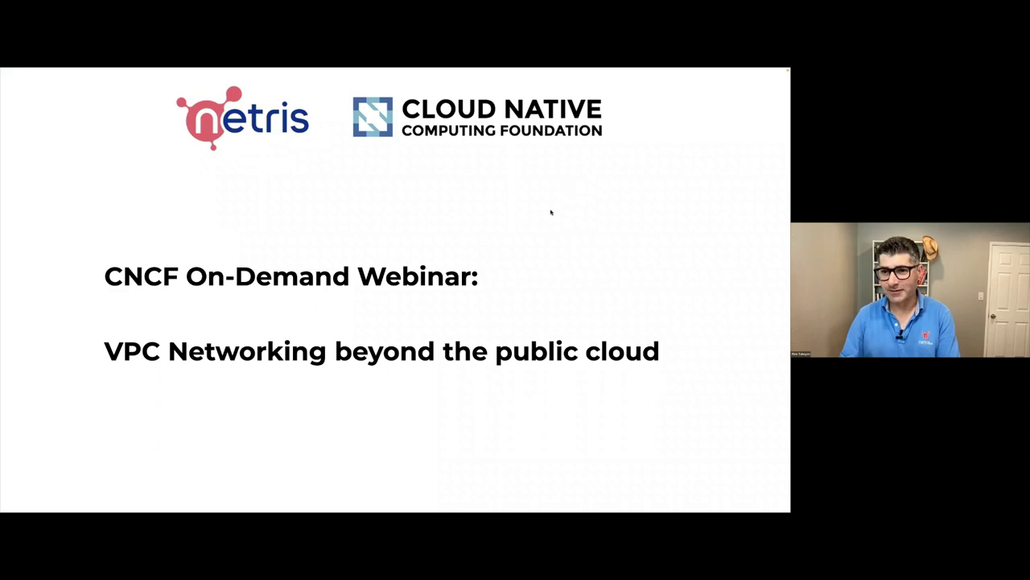
key(Right)
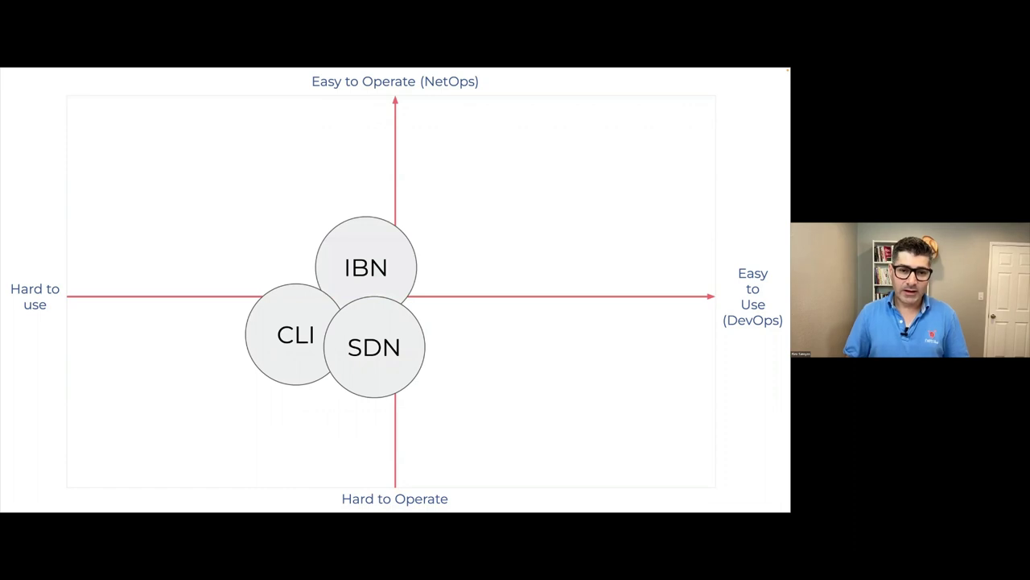
key(Right)
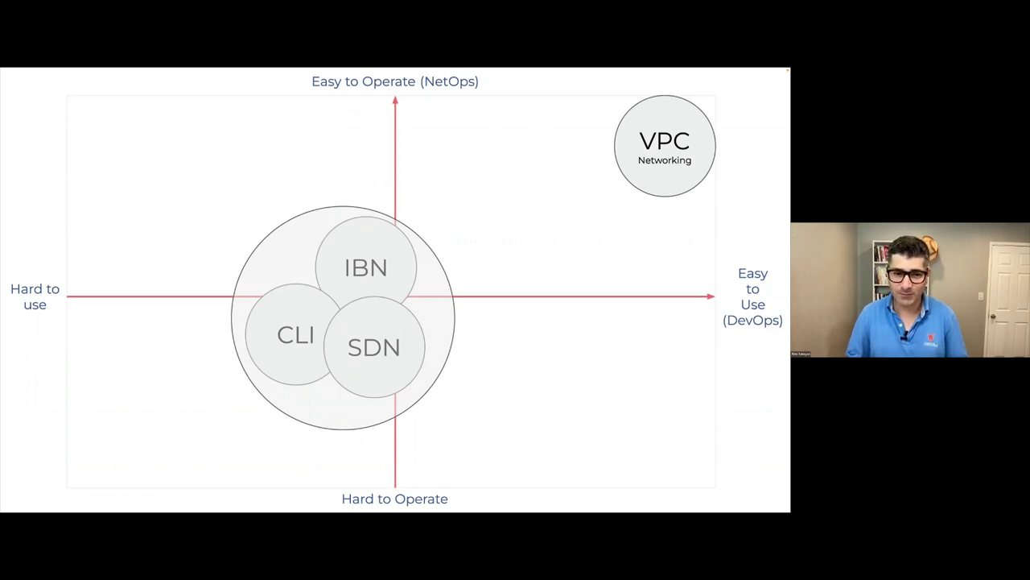
key(Right)
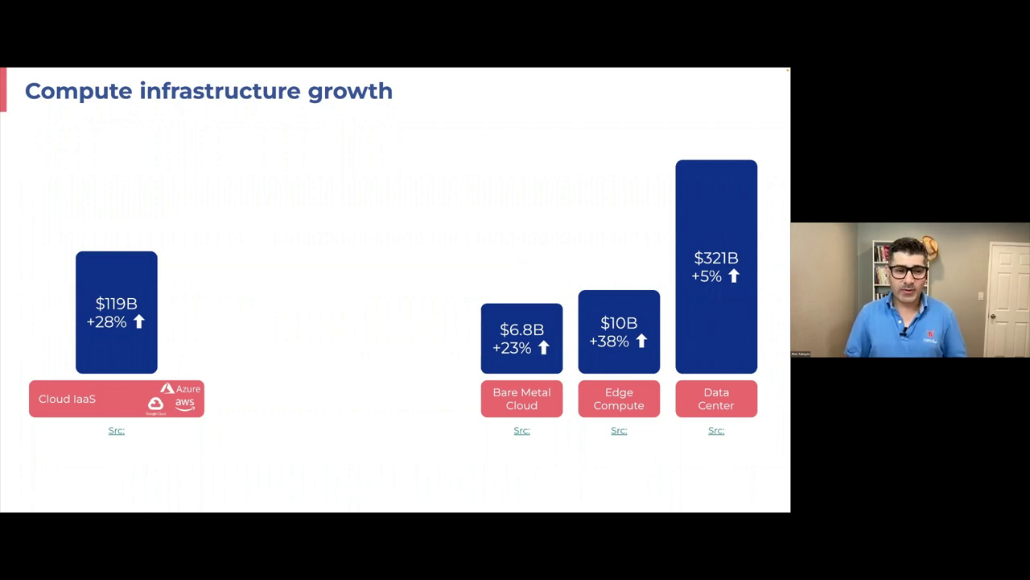
key(Right)
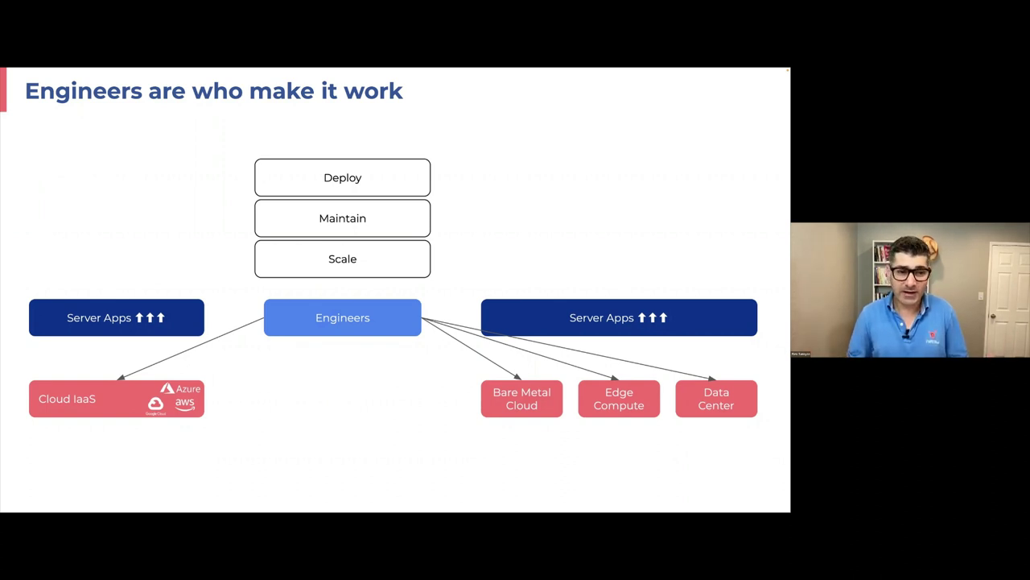
key(Right)
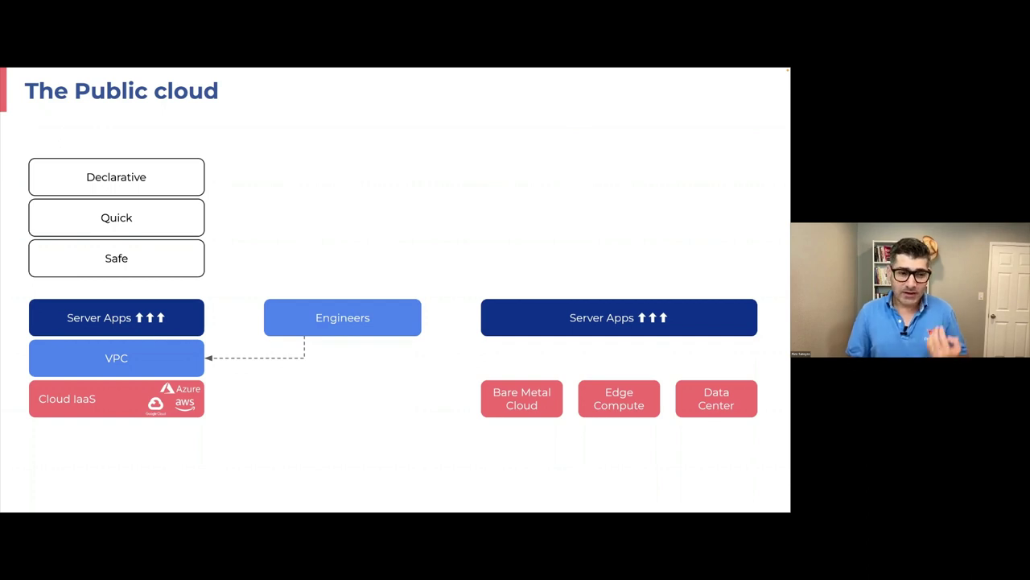
key(Right)
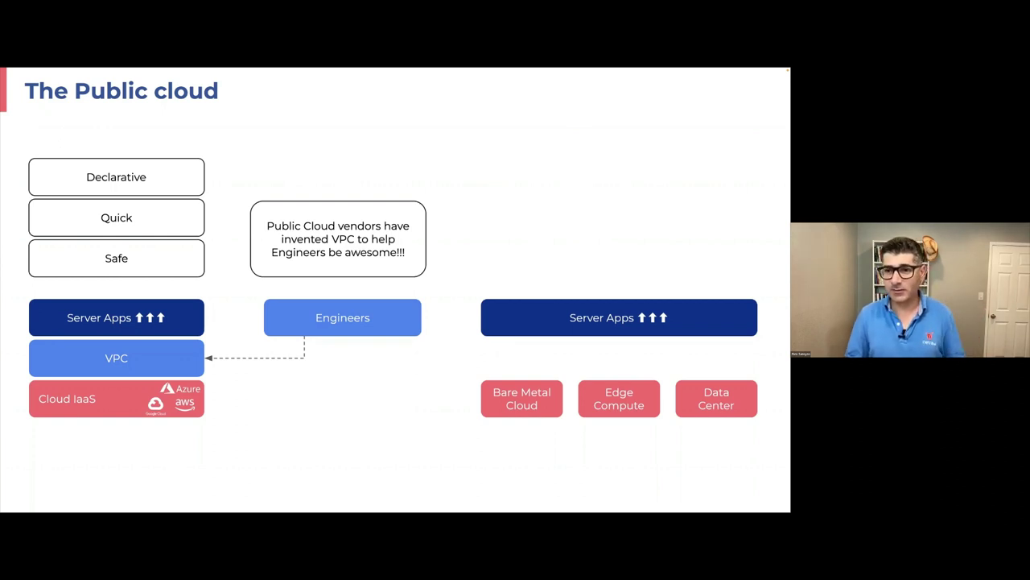
key(Right)
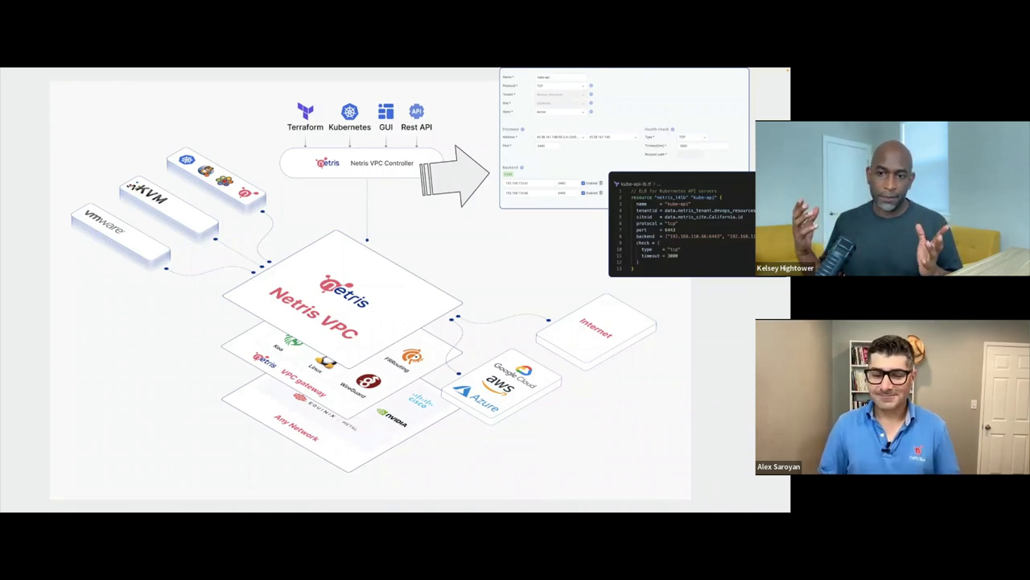
key(Right)
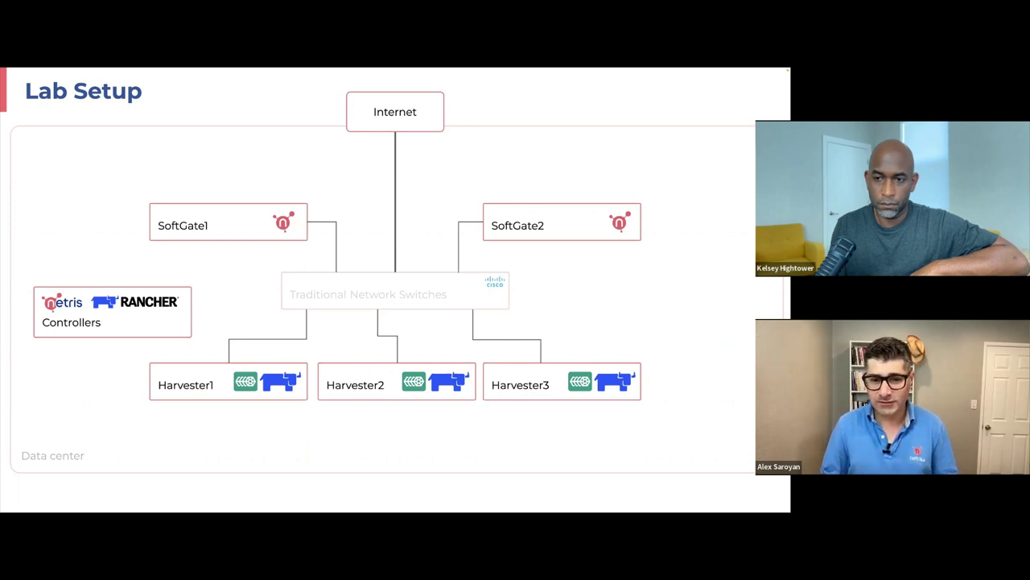
key(Right)
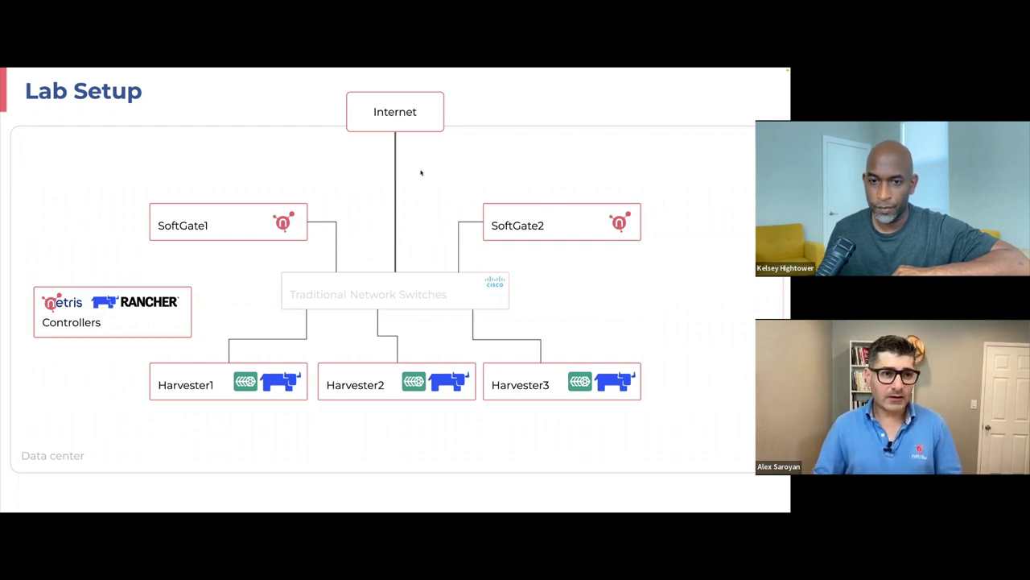
Leave the slideshow, switch to the Netris dashboard and inspect the Default site's VLAN range in the Sites list.
key(Escape)
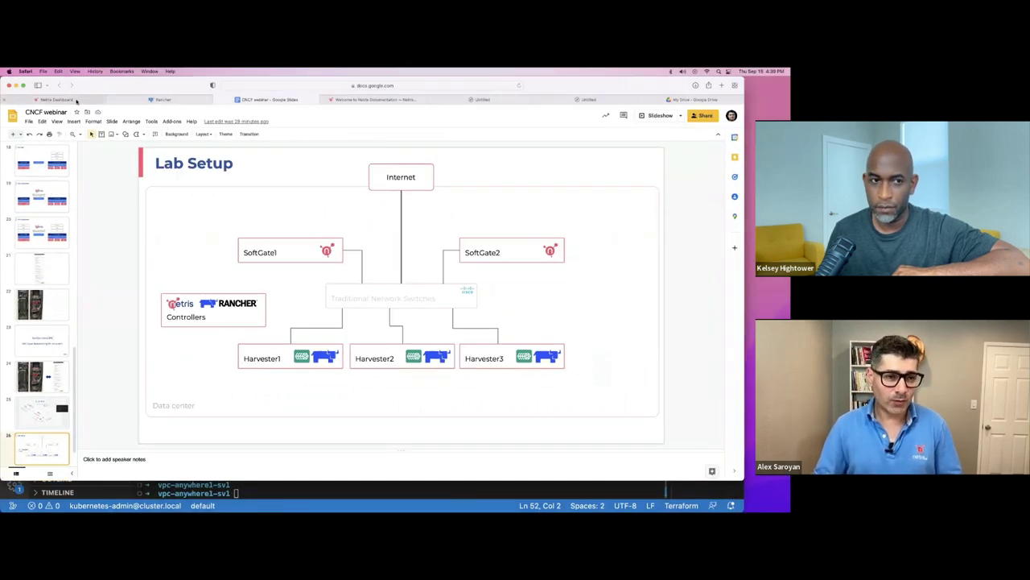
click(75, 100)
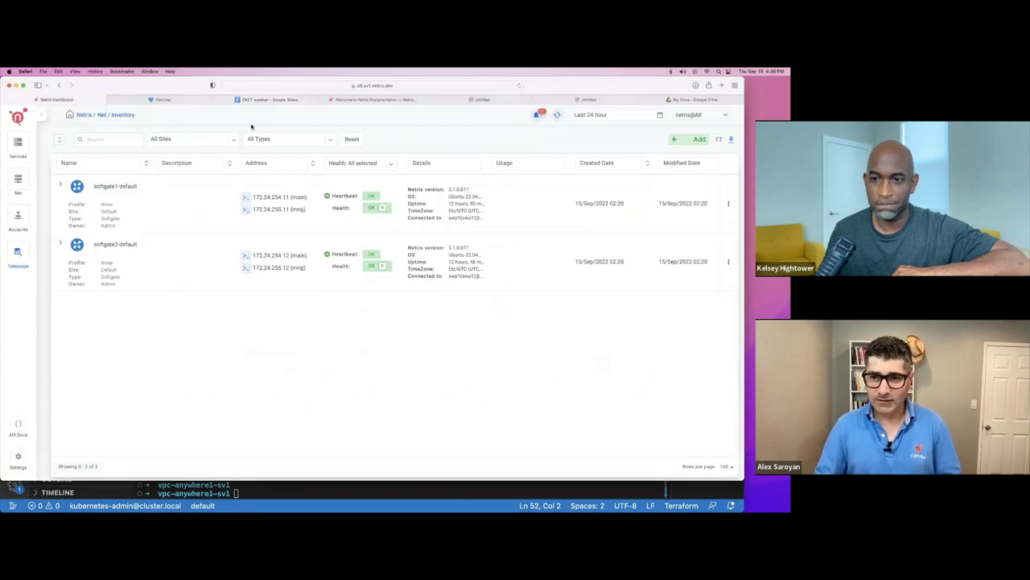
mouse_move(20, 178)
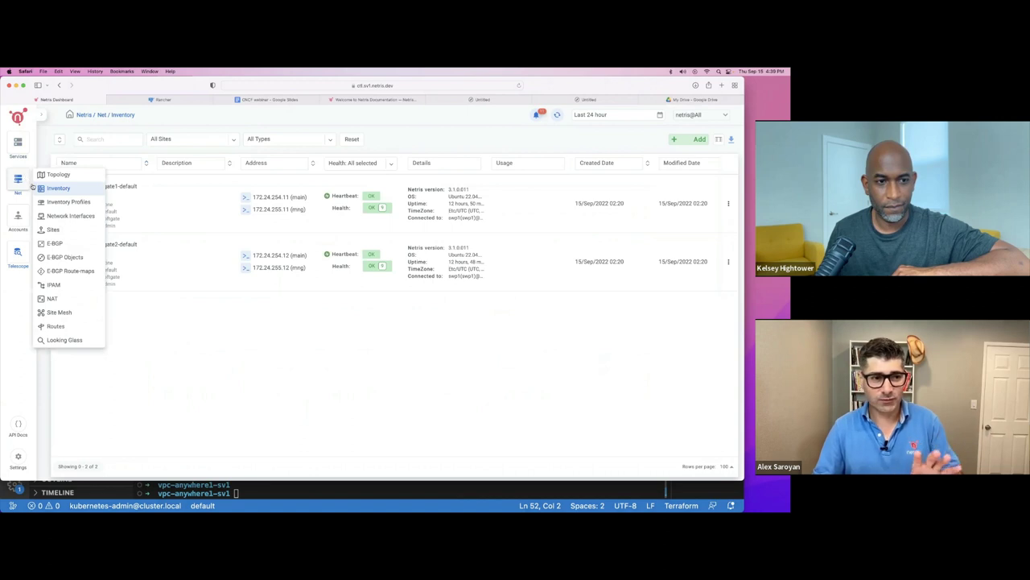
click(53, 229)
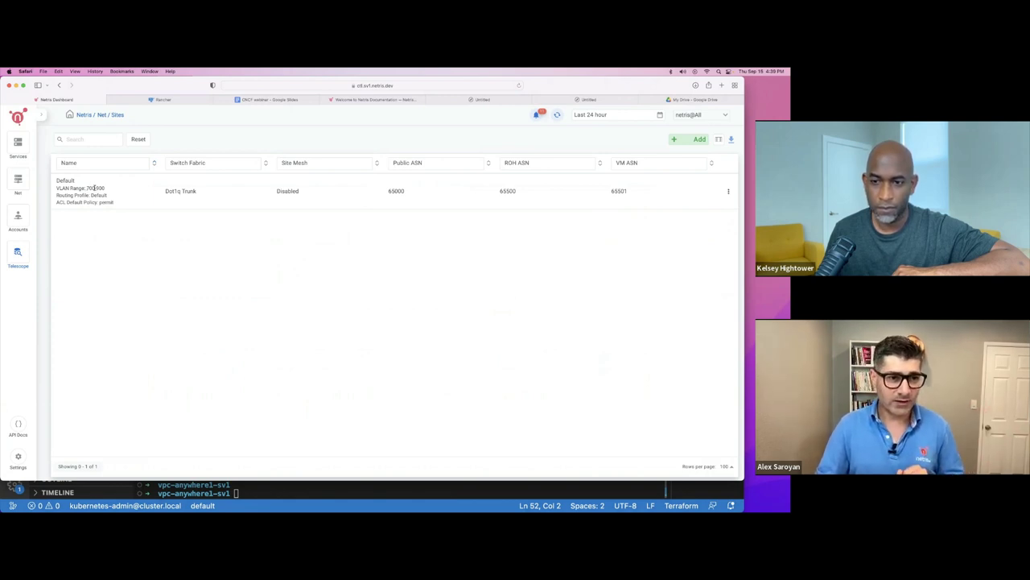
mouse_move(104, 188)
mouse_down()
mouse_move(85, 187)
mouse_move(109, 188)
mouse_up()
click(127, 234)
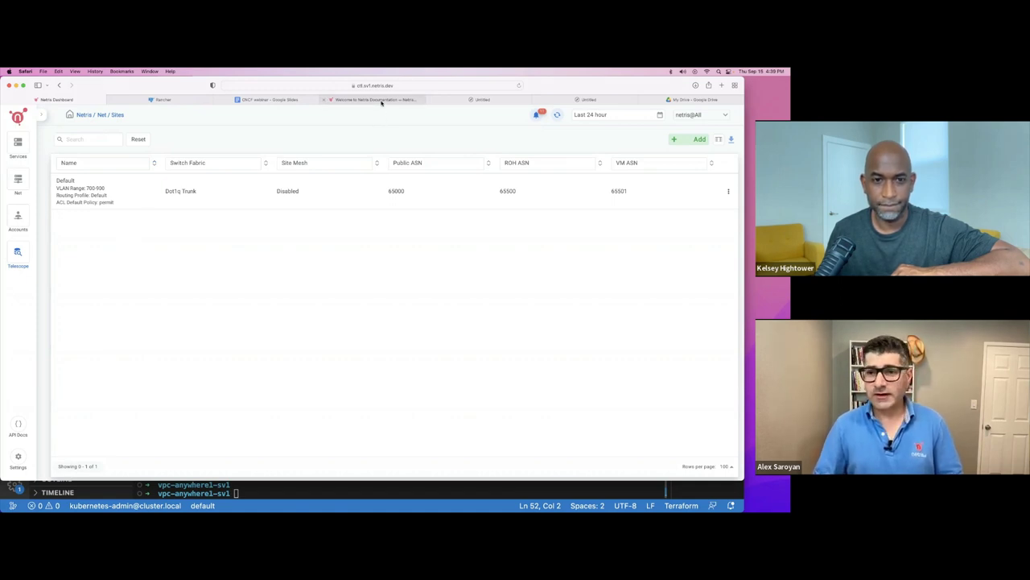
Switch to the CNCF webinar slides and examine the SoftGate and Harvester nodes in the Lab Setup diagram.
mouse_move(381, 102)
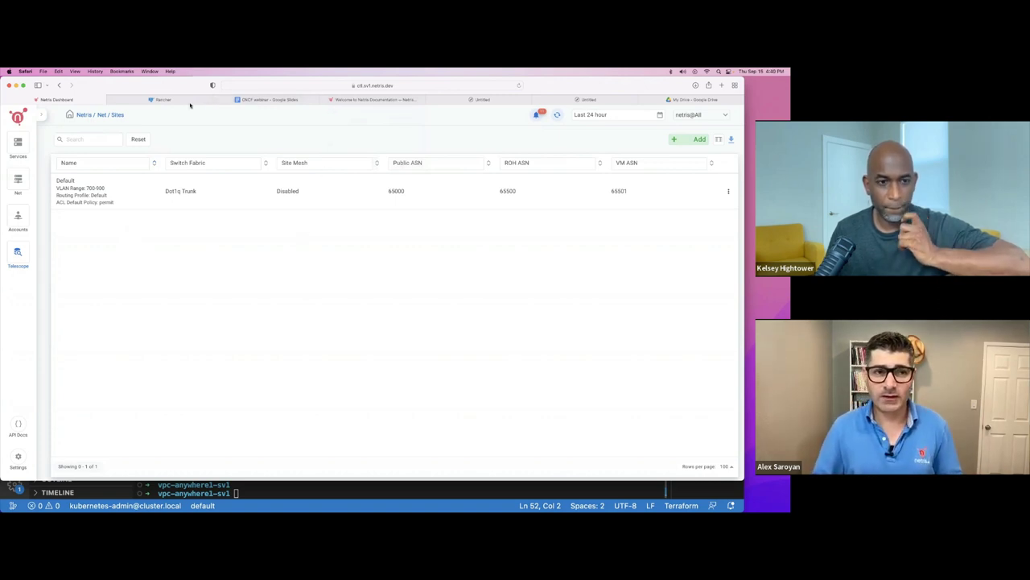
click(271, 99)
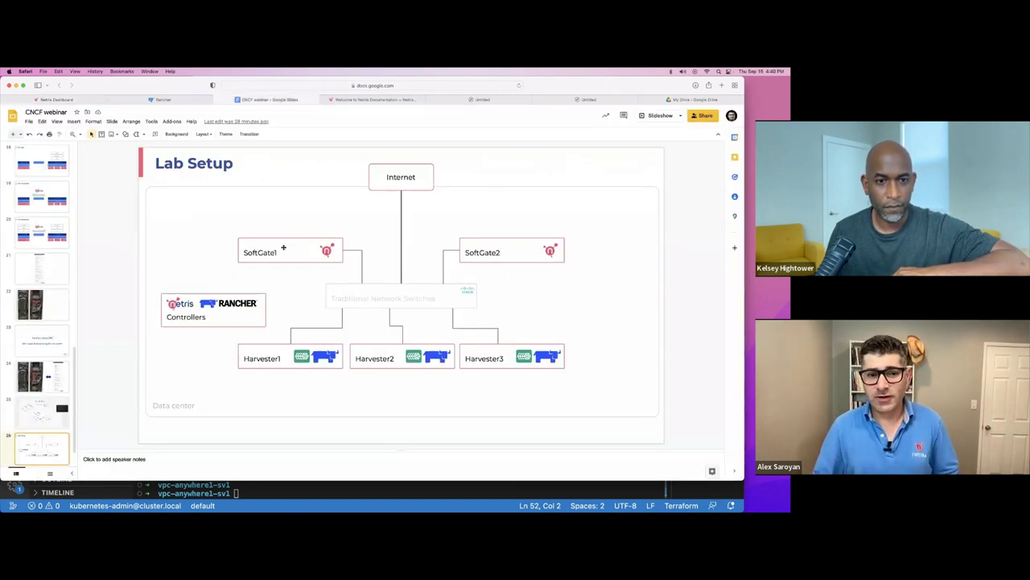
click(283, 248)
click(463, 348)
click(583, 320)
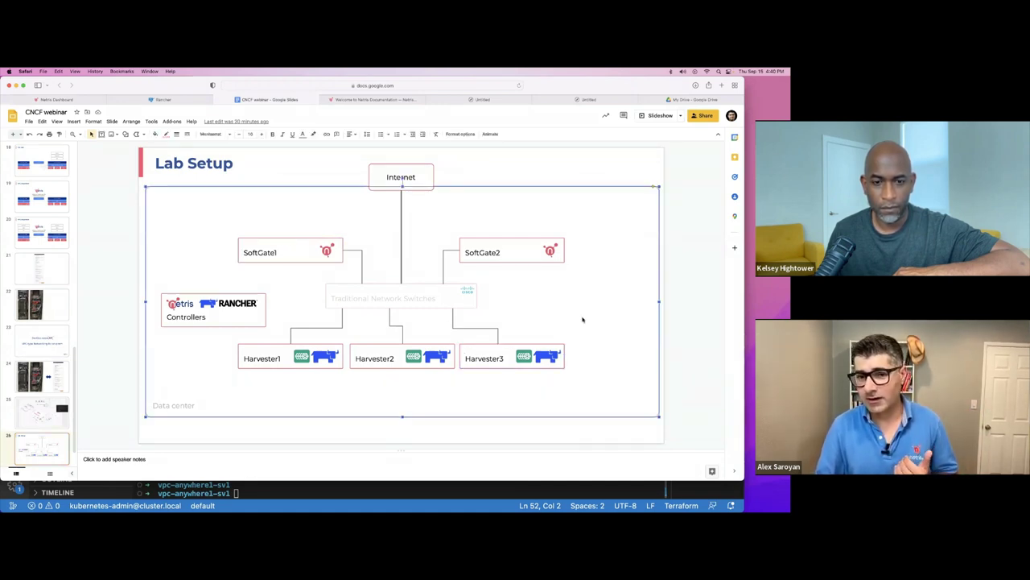
click(677, 307)
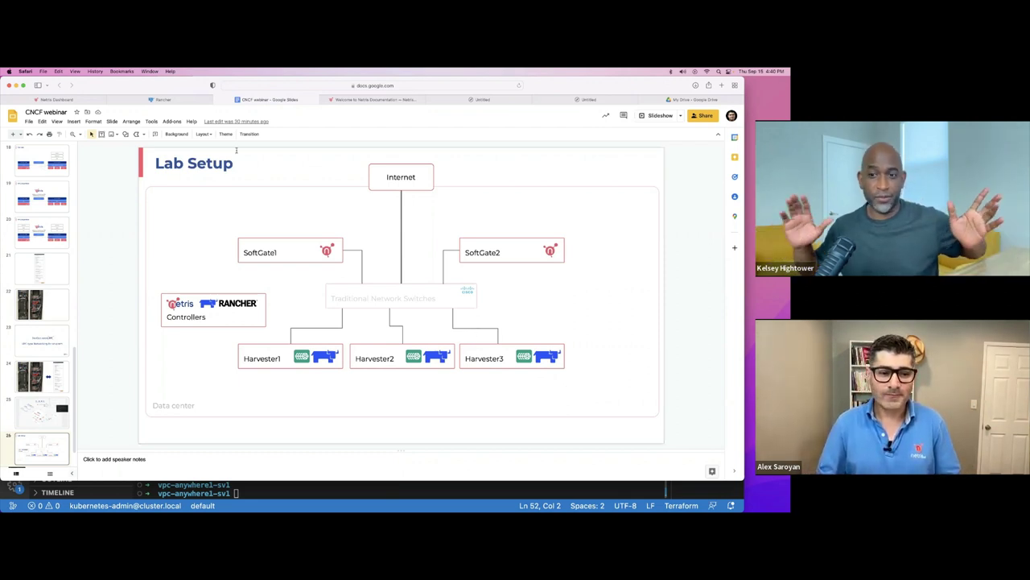
Return to the Netris dashboard and examine the public and private allocations and their subnets in IPAM.
key(super+1)
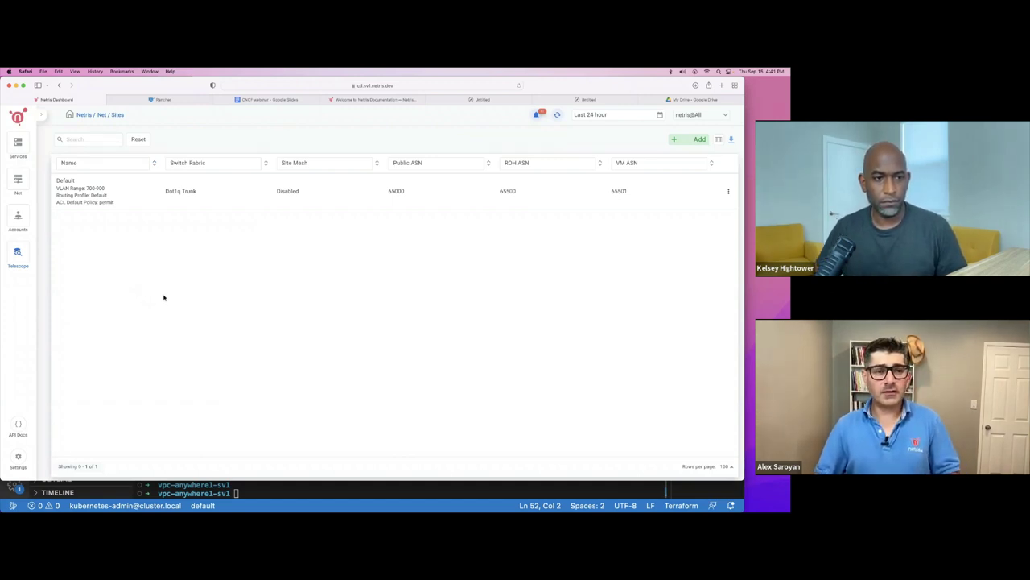
mouse_move(28, 186)
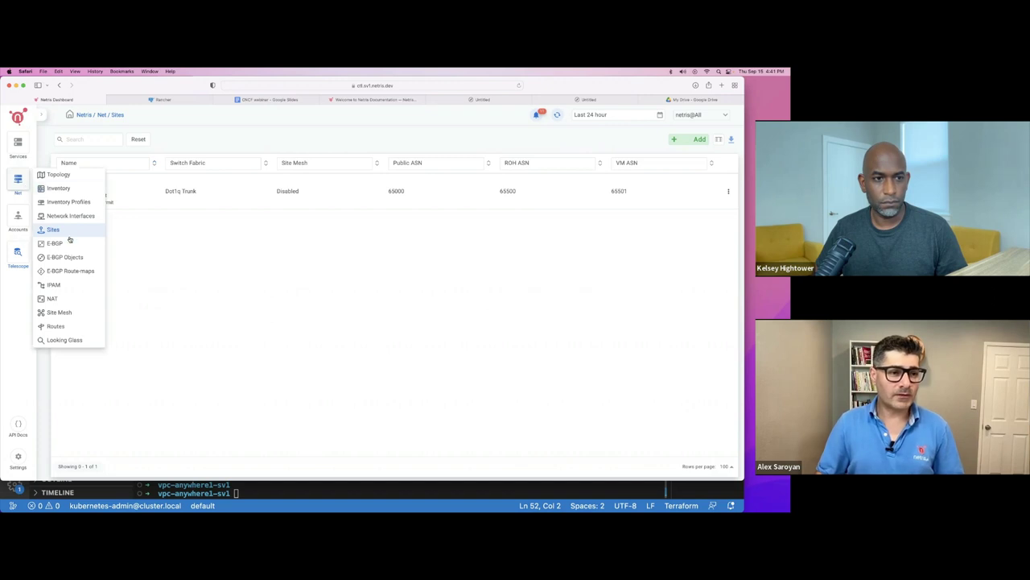
click(58, 286)
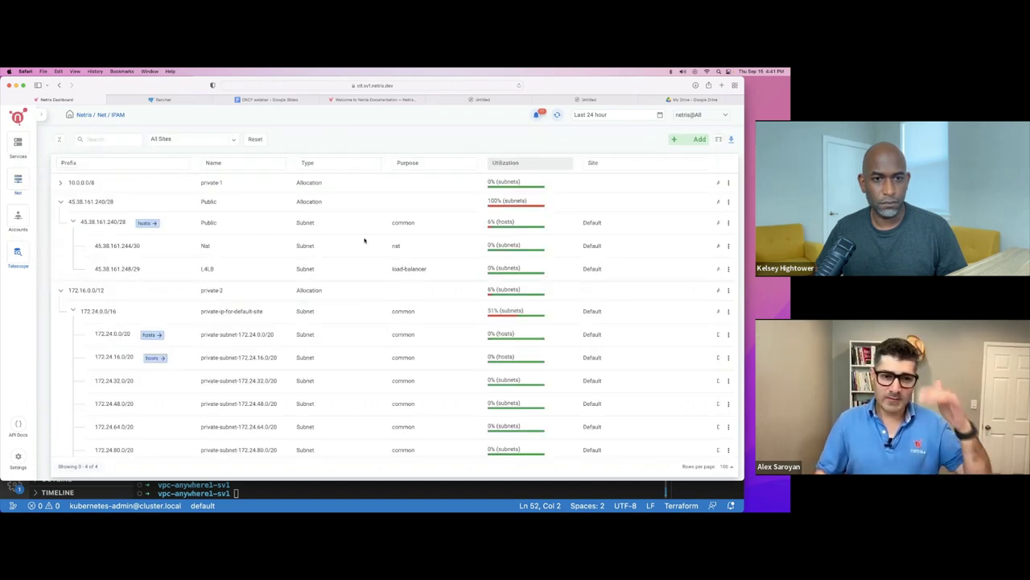
scroll(368, 249, down, 1)
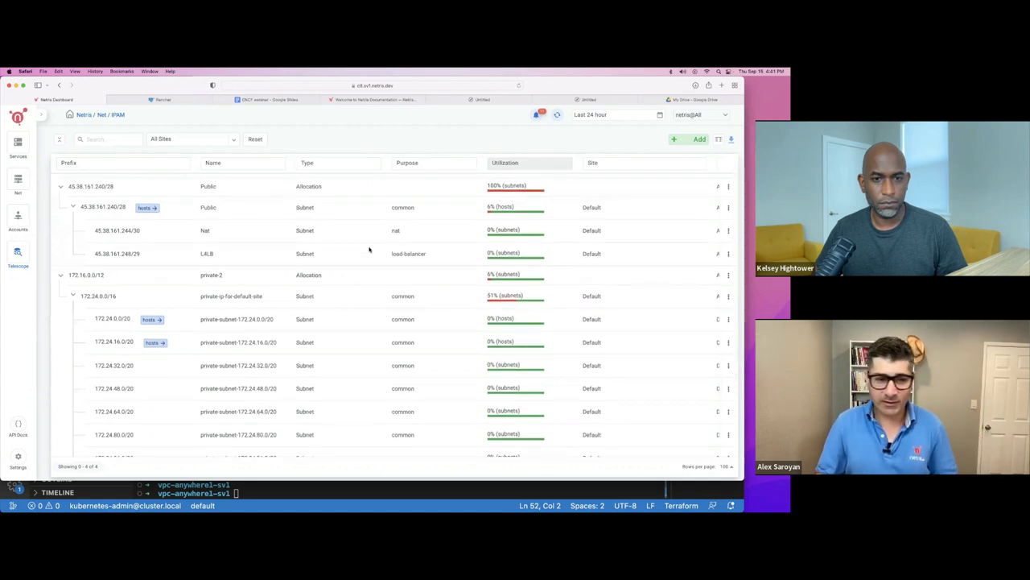
scroll(368, 250, down, 2)
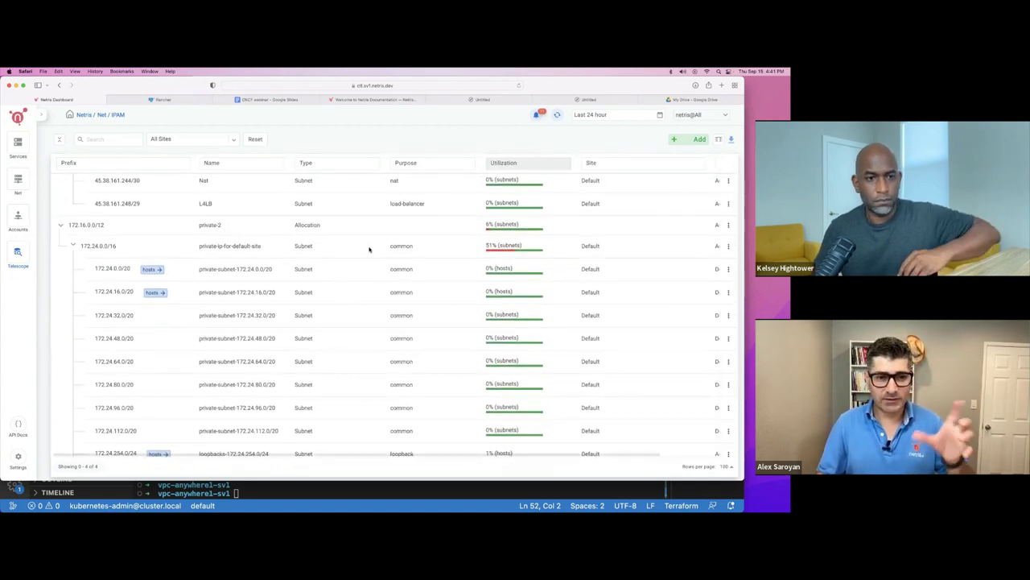
scroll(104, 227, down, 1)
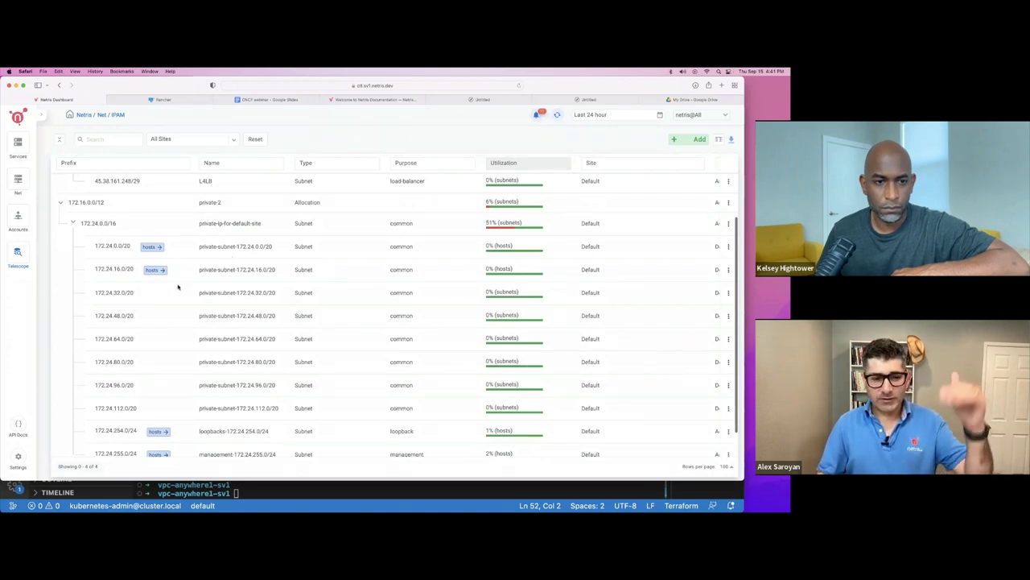
scroll(177, 287, down, 1)
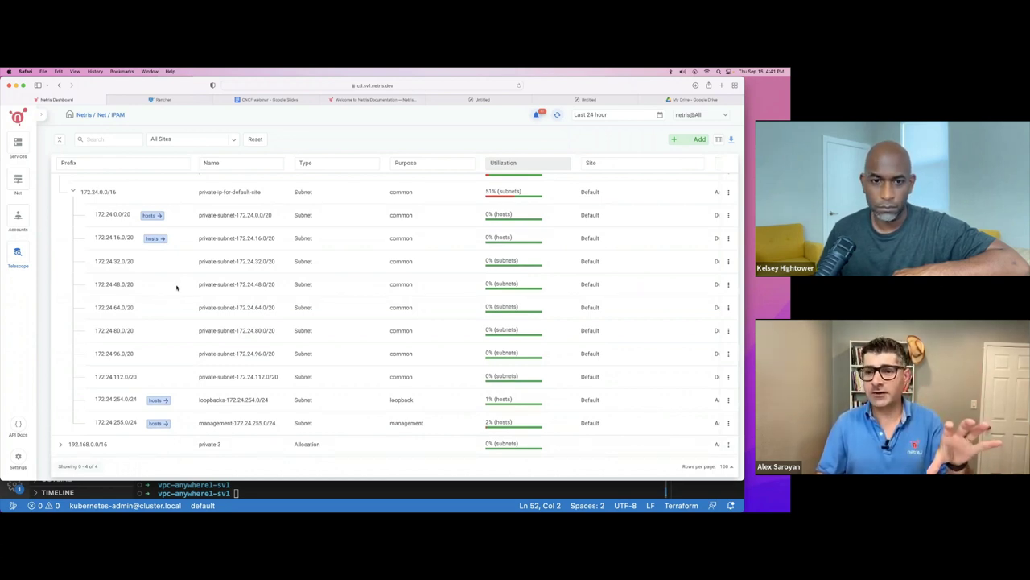
scroll(177, 287, up, 1)
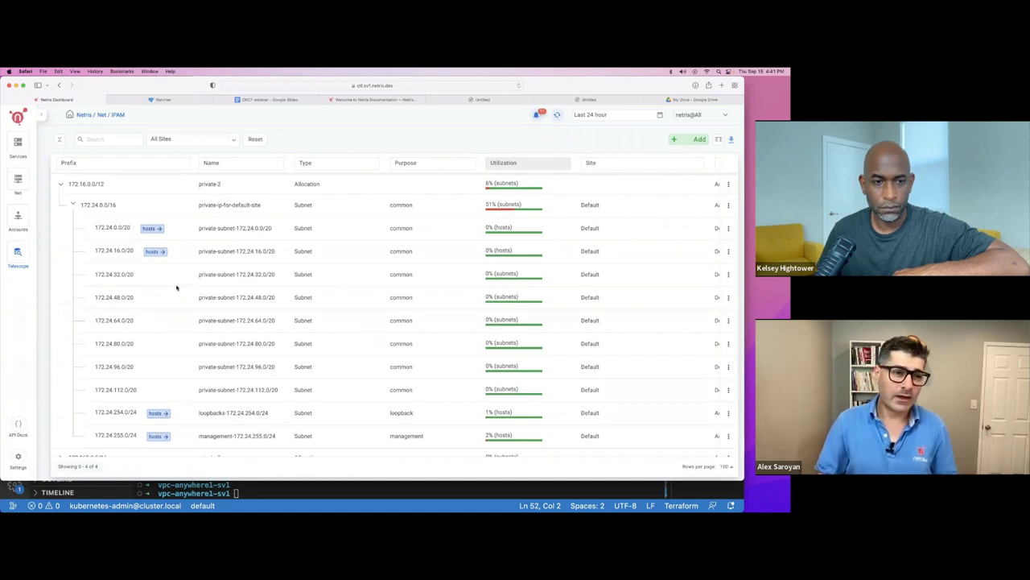
Inspect the Hypervisors gateway in the Netris V-Net list and compare it with the Harvester host IPs in Rancher.
mouse_move(18, 143)
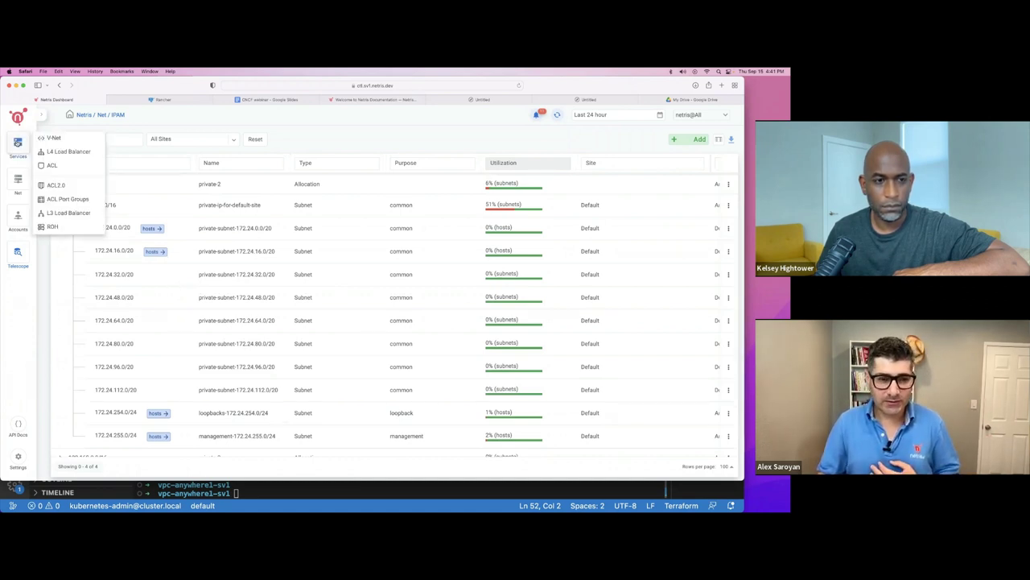
click(54, 139)
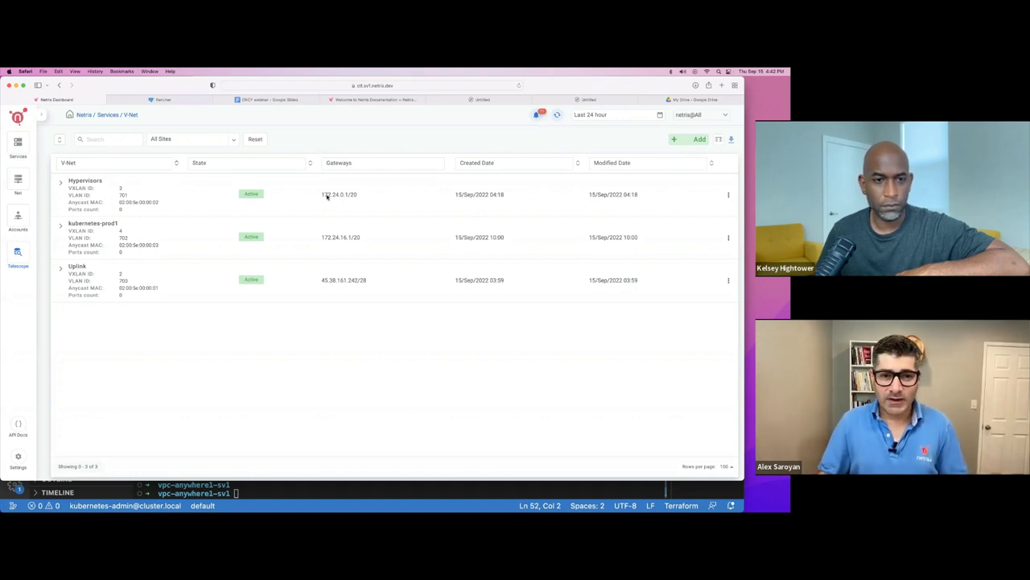
drag(322, 196, 357, 195)
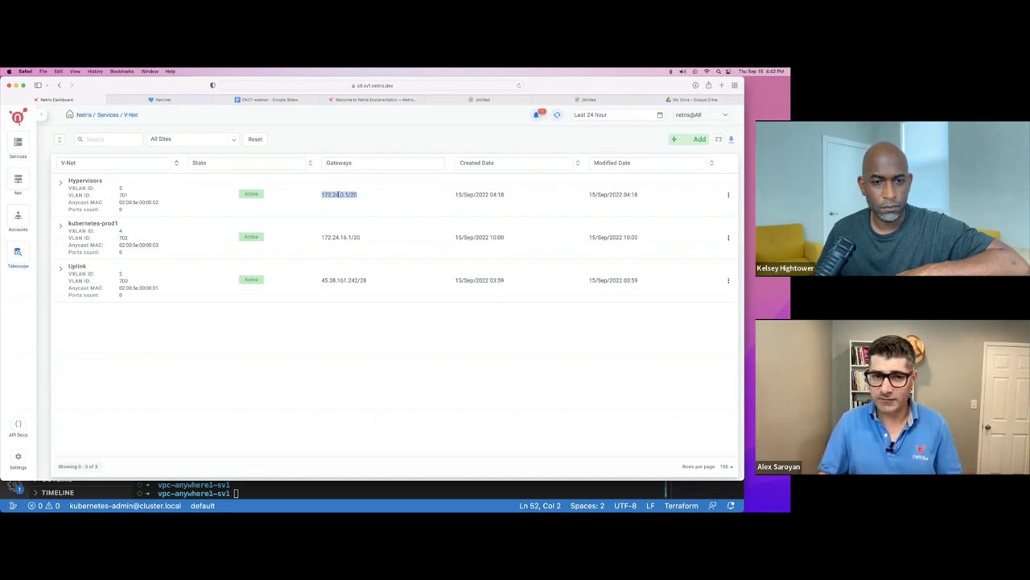
click(595, 145)
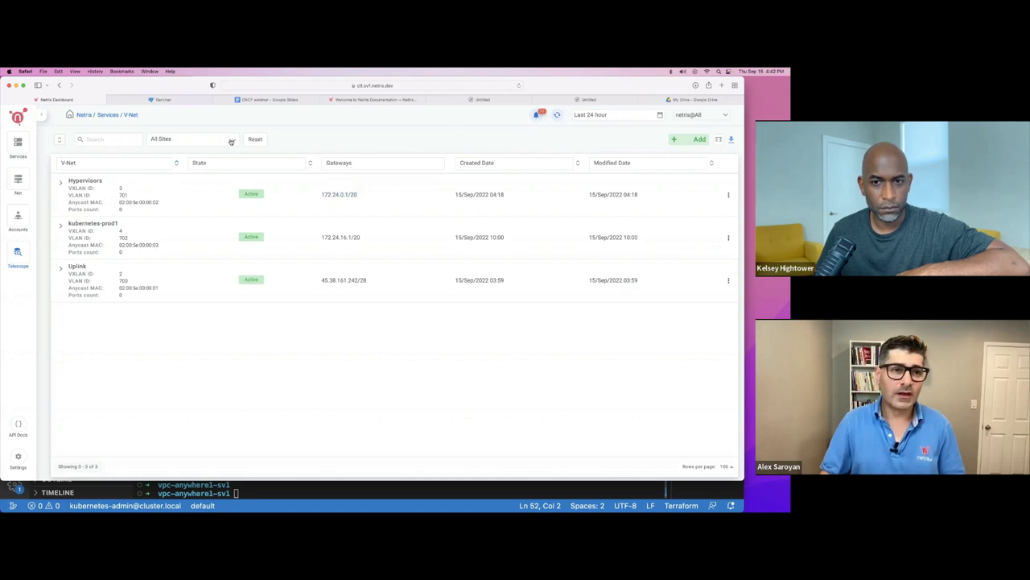
click(173, 100)
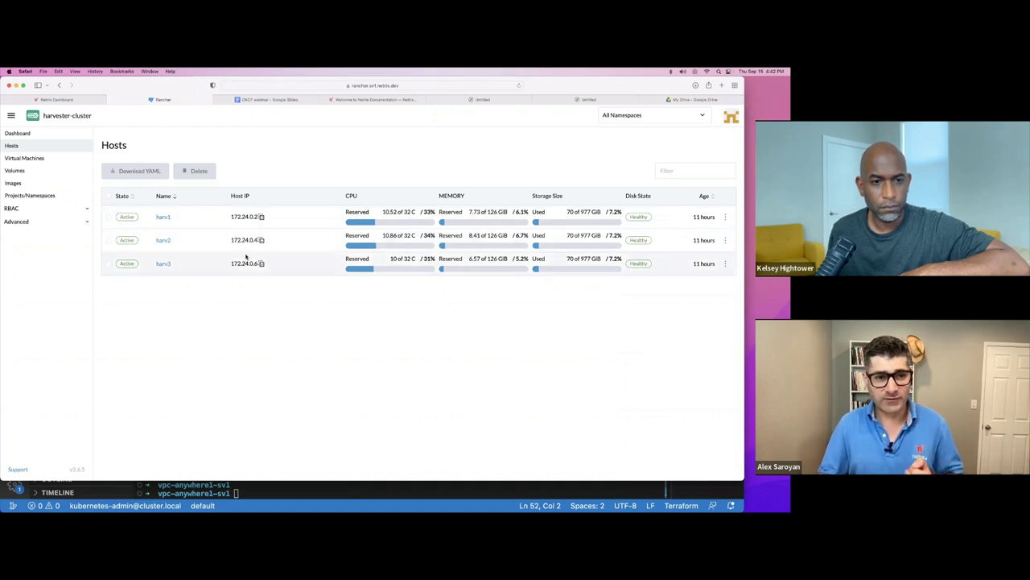
click(58, 99)
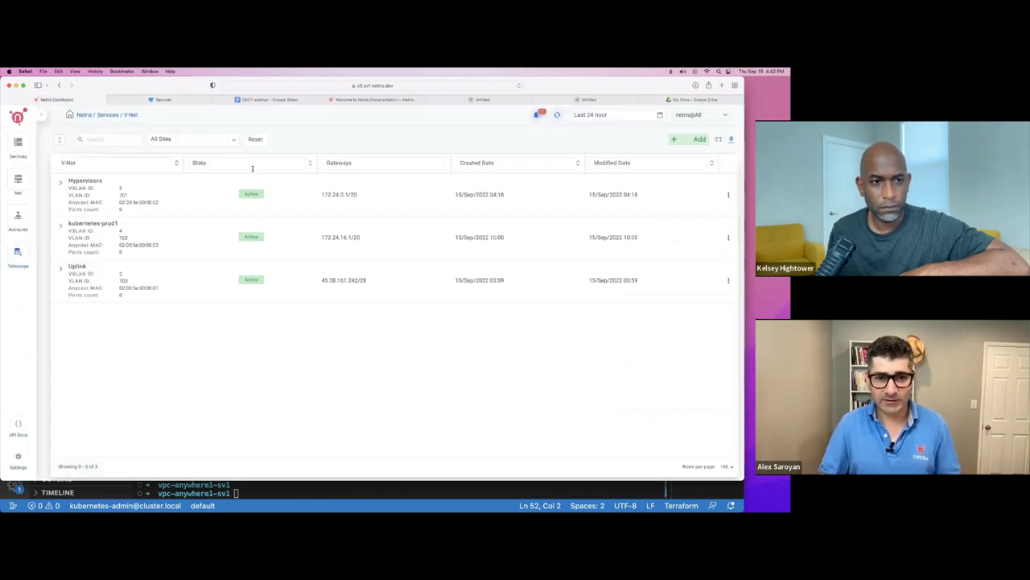
Review the Lab Setup diagram in the webinar slides again and return to the V-Net list in the Netris dashboard.
click(376, 99)
click(272, 100)
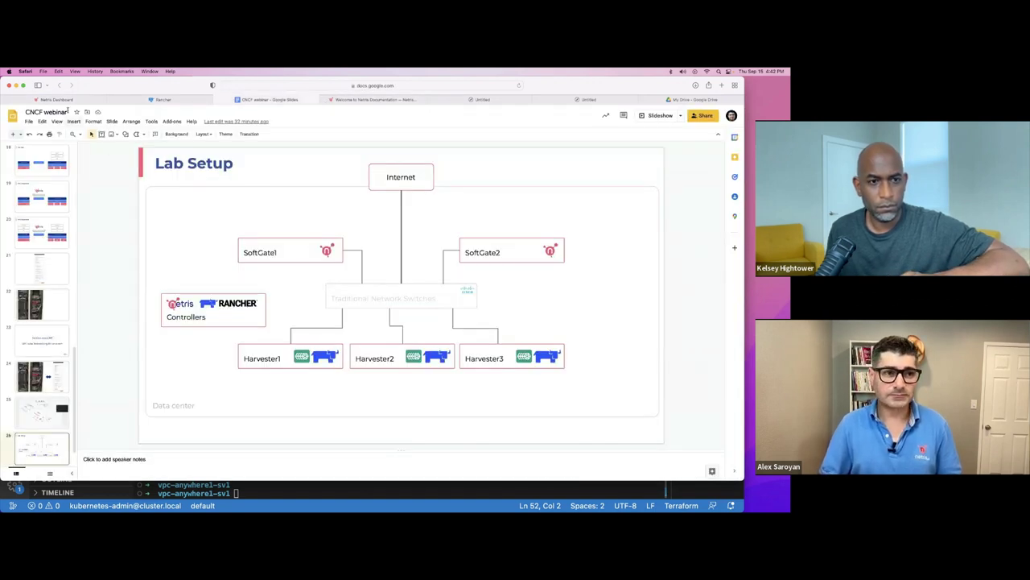
mouse_move(69, 103)
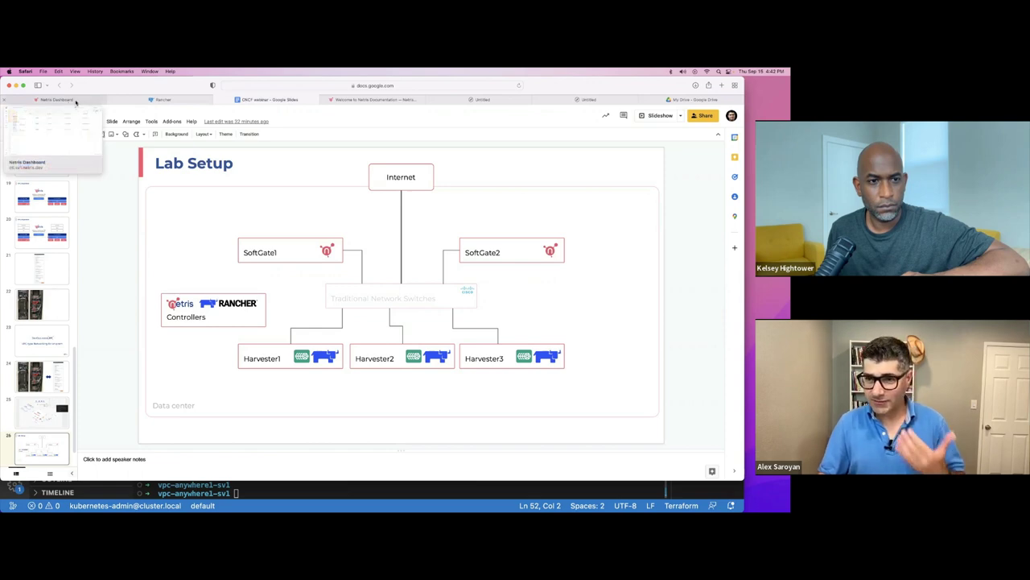
click(77, 100)
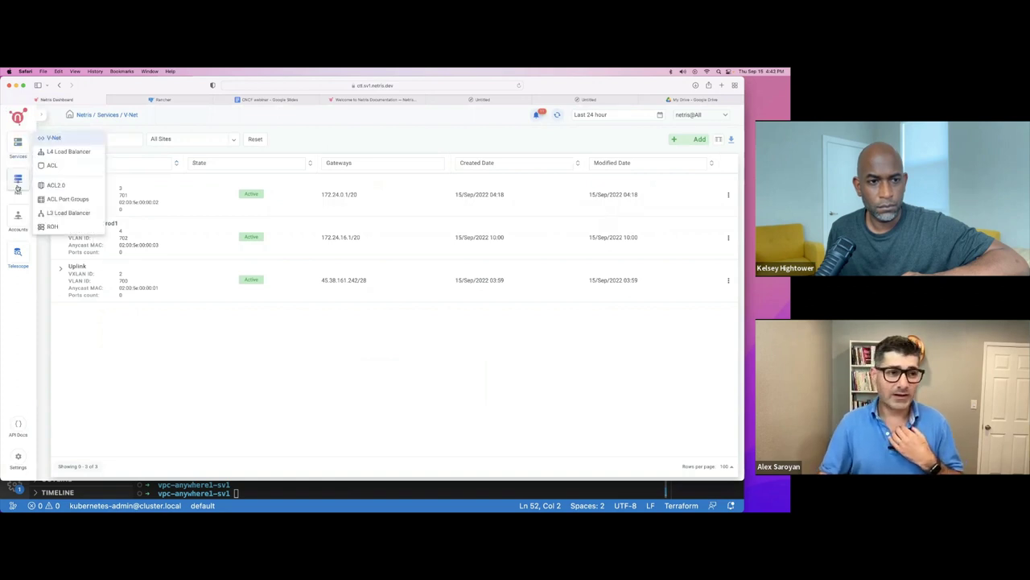
Open the Netris network inventory and examine the softgate2-default node's port traffic and error graphs.
mouse_move(18, 187)
click(57, 192)
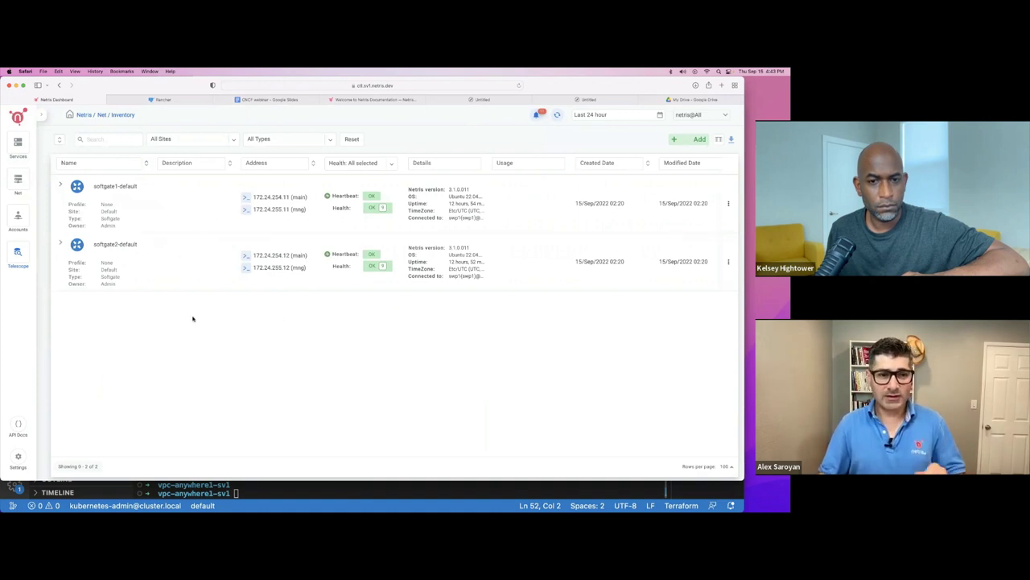
click(60, 243)
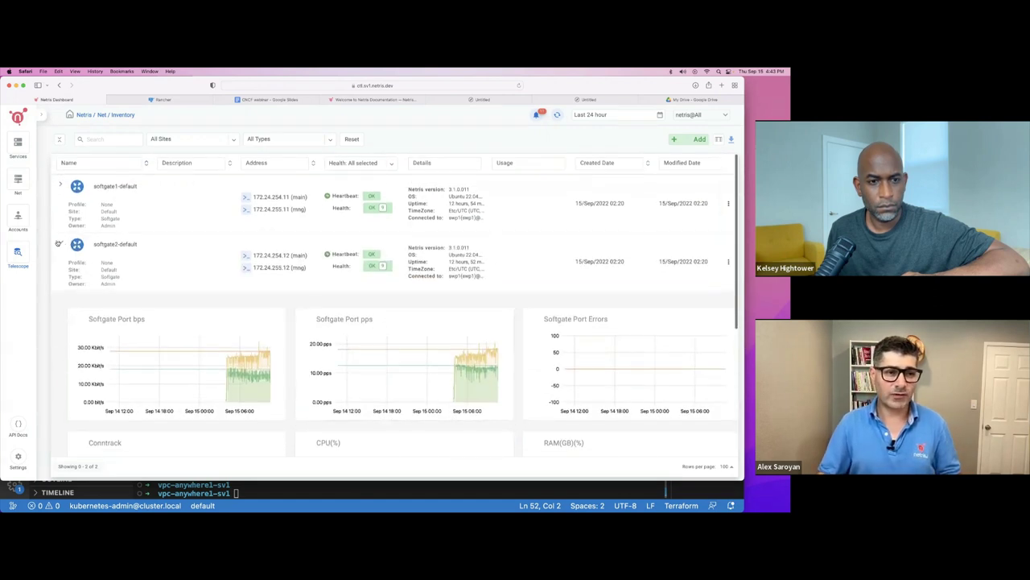
click(60, 243)
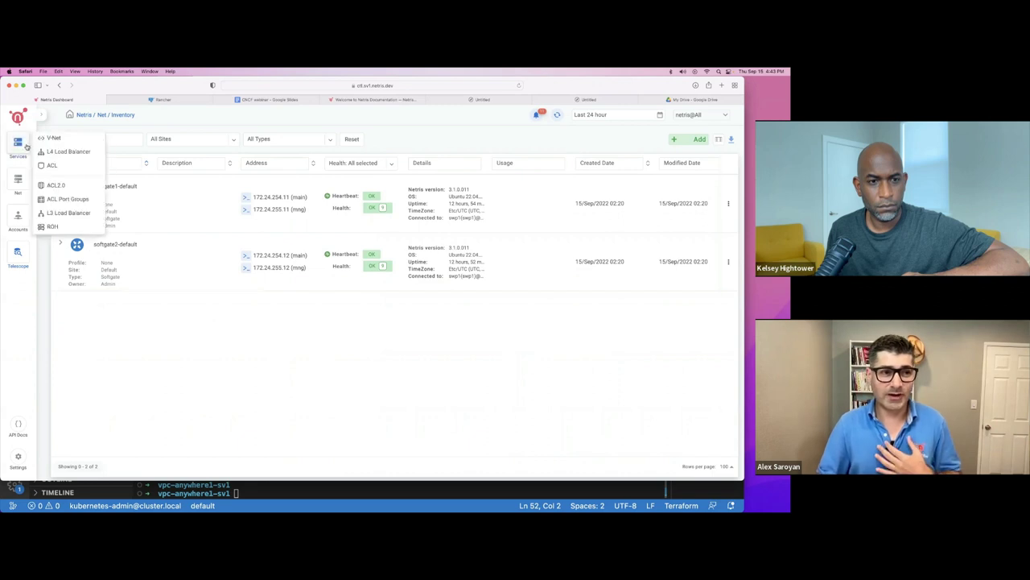
Return to the V-Net list and inspect the Hypervisors V-Net's VLAN and IPv4 gateway settings without saving changes.
click(40, 142)
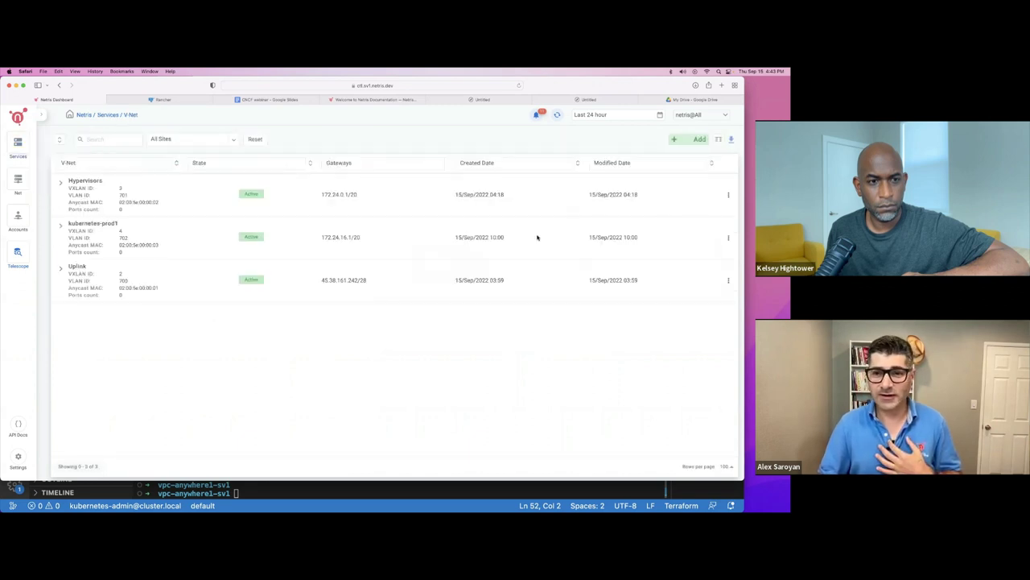
click(728, 197)
click(673, 196)
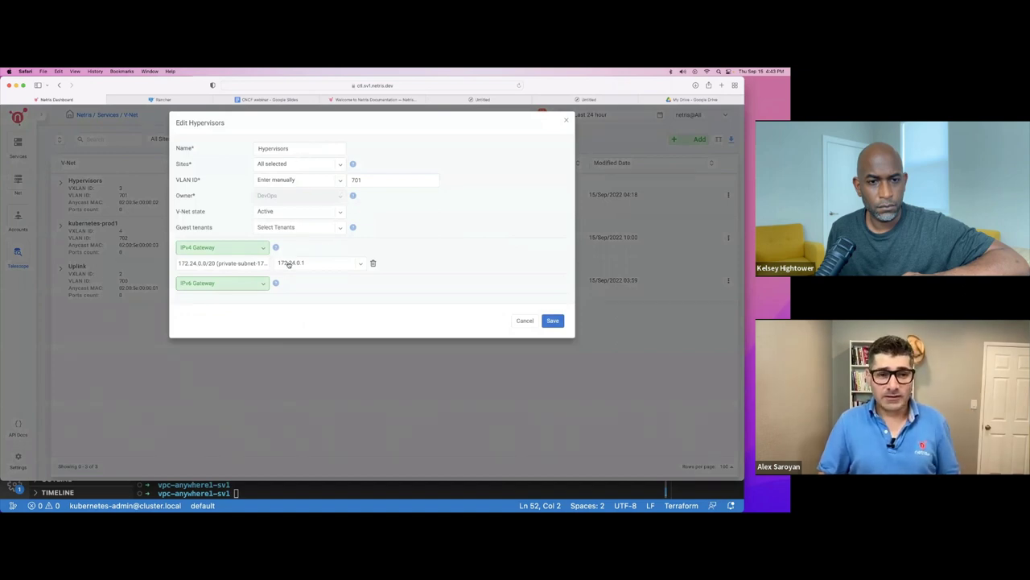
click(523, 321)
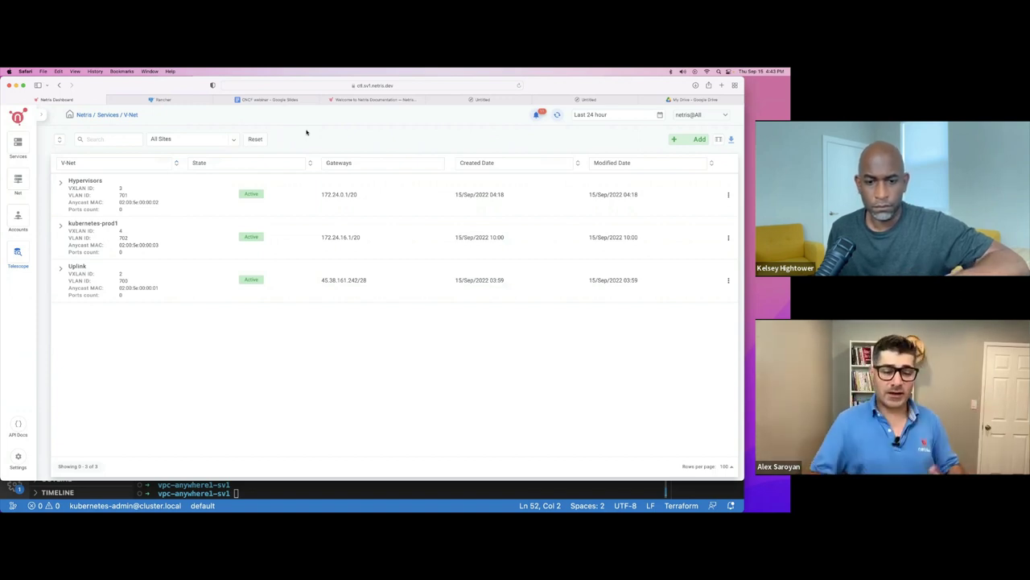
Examine the Lab Setup diagram in the webinar slides again and return to Netris to point out the kubernetes-prod1 V-Net.
click(264, 100)
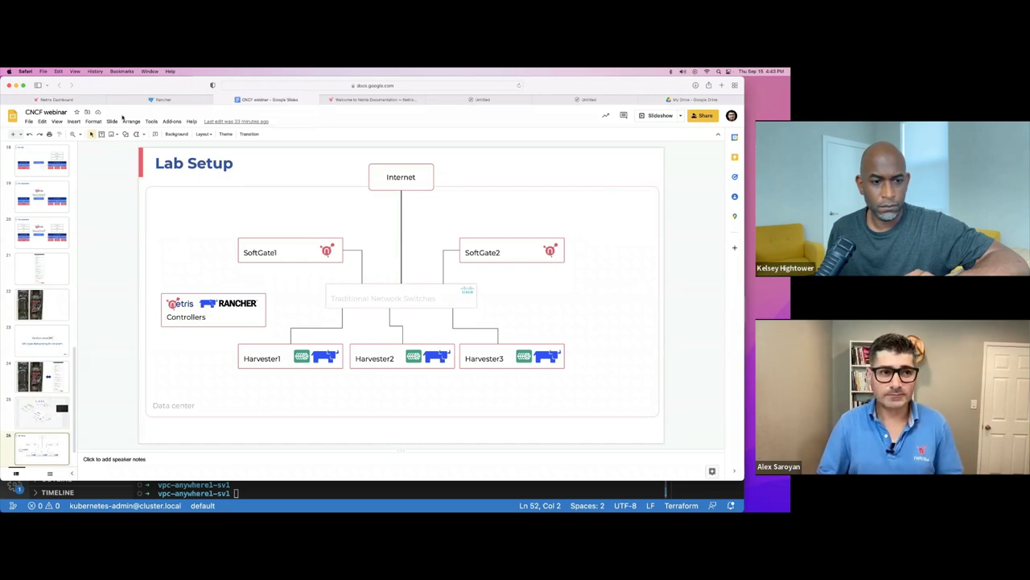
click(81, 101)
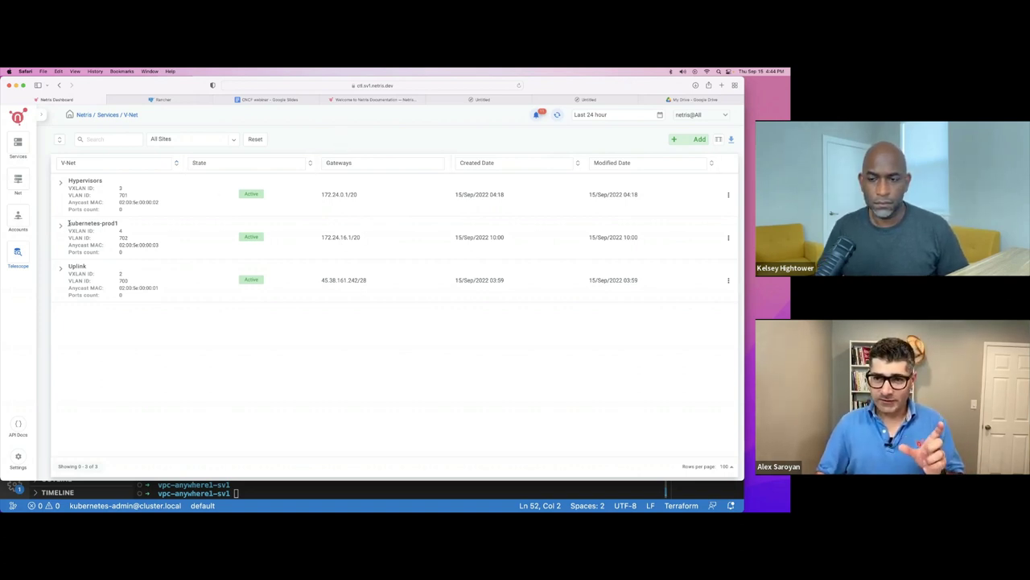
drag(68, 223, 124, 222)
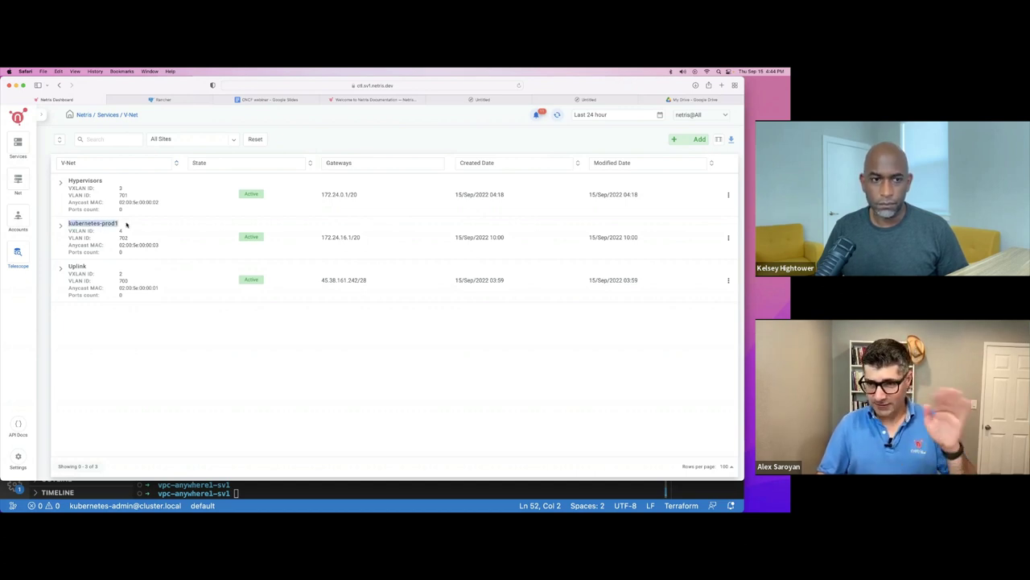
click(280, 394)
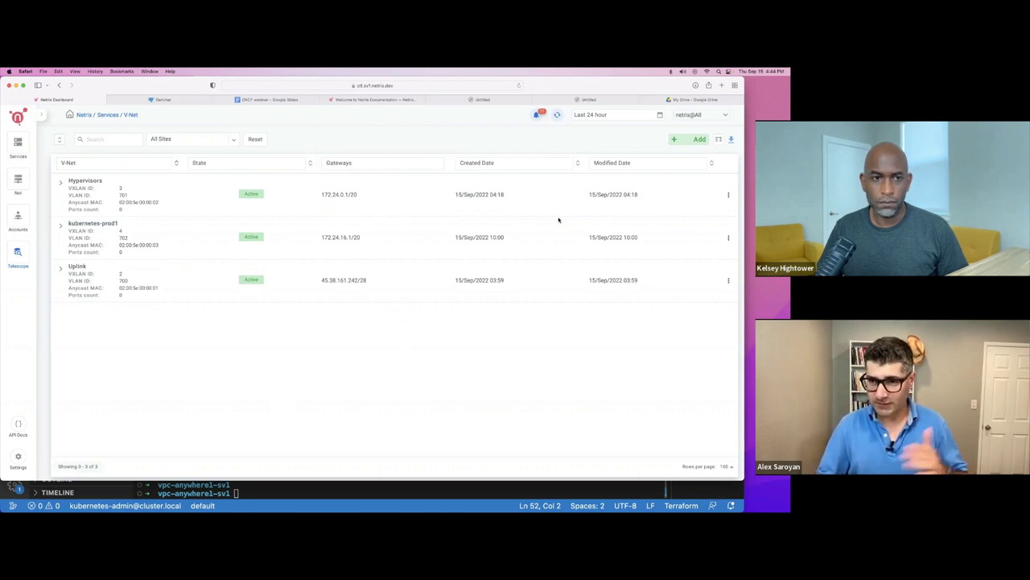
Start a new V-Net named kubernetes-test and assign it to the Default site.
click(681, 140)
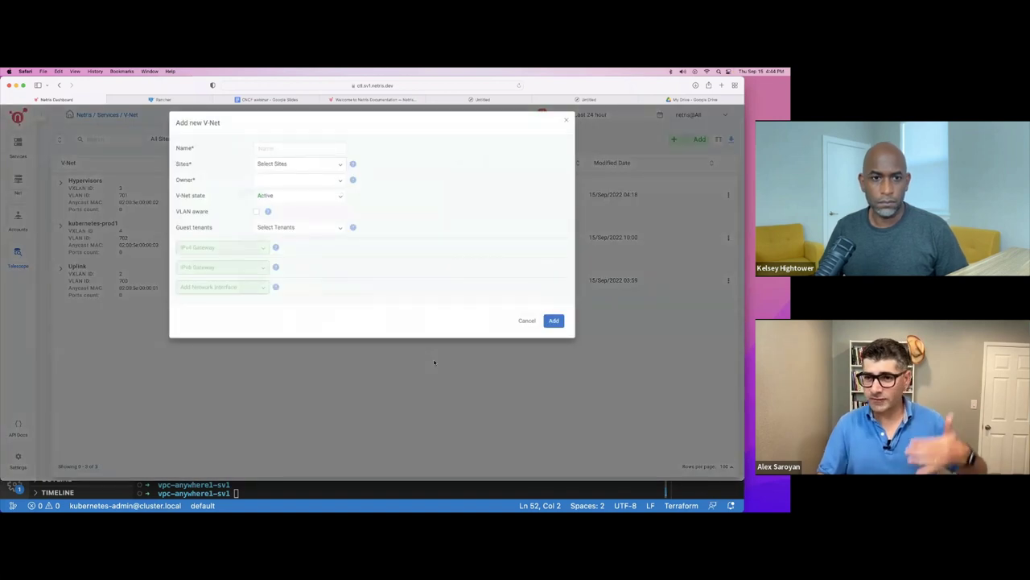
click(307, 150)
text(kuber)
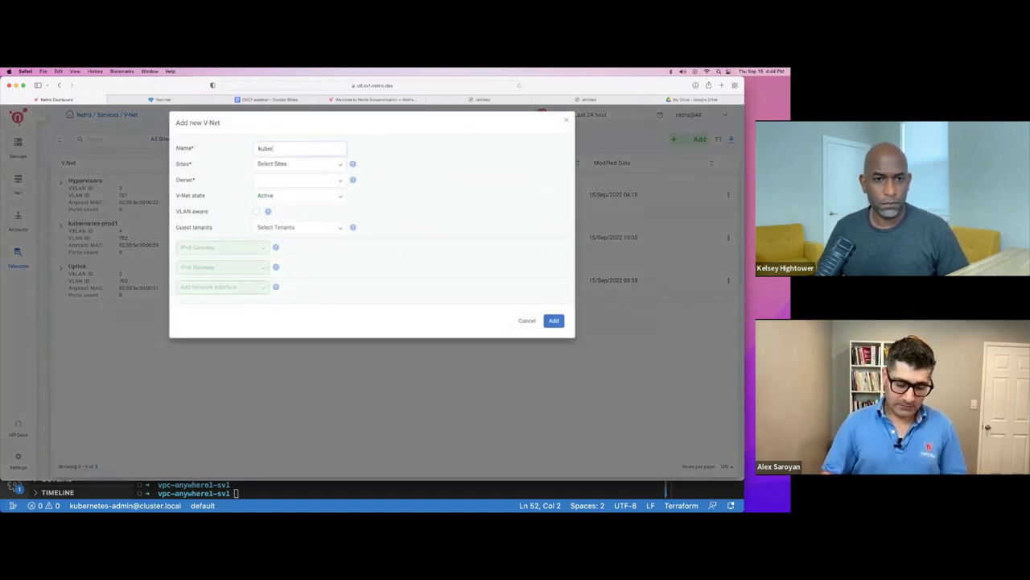
text(netes)
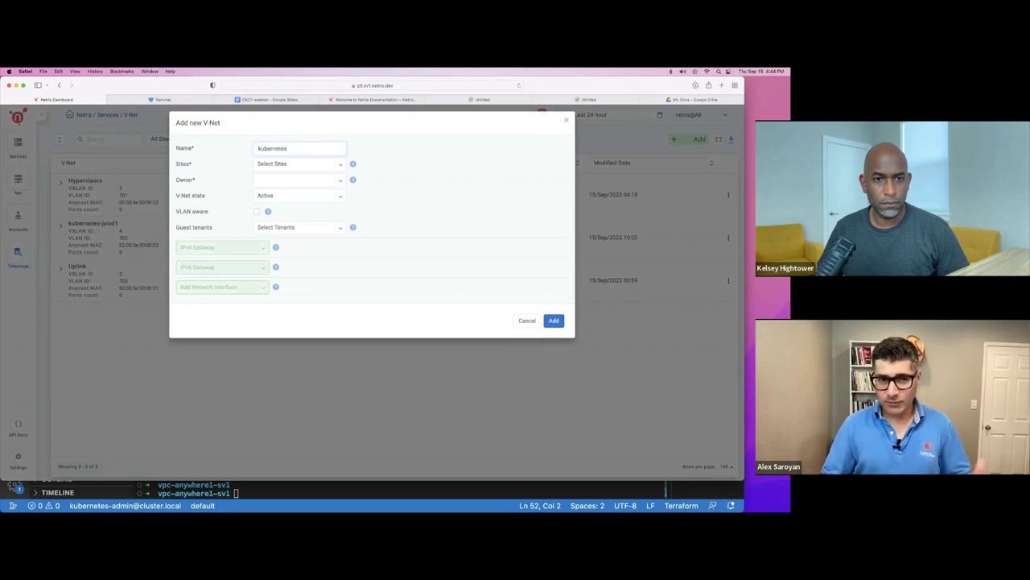
text(-test)
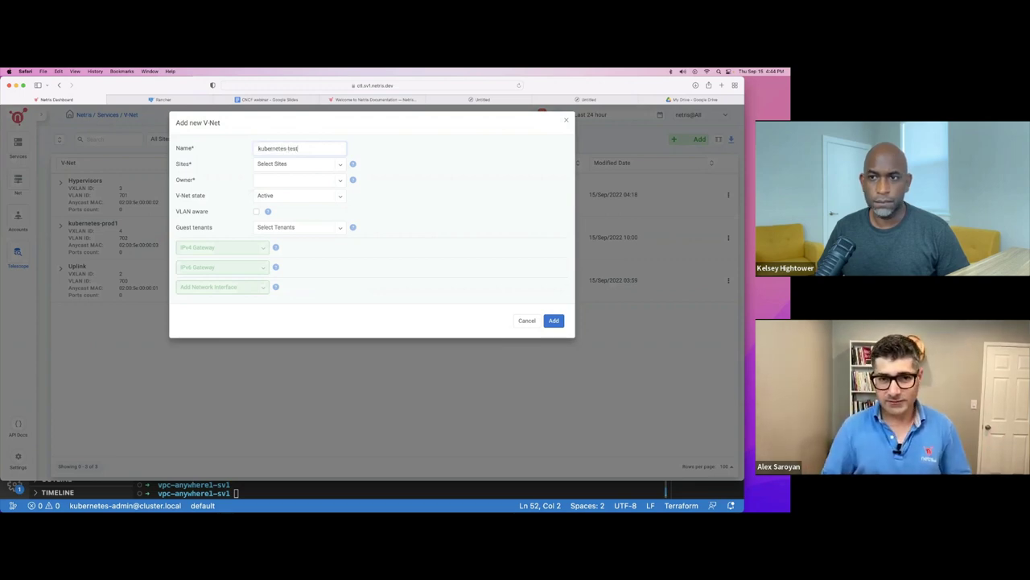
click(307, 164)
click(289, 196)
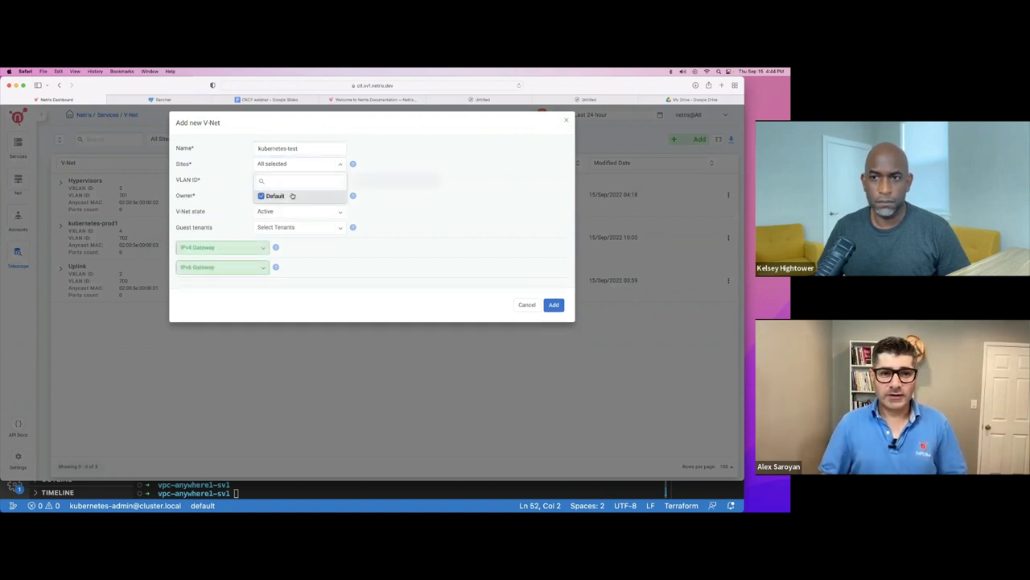
click(404, 156)
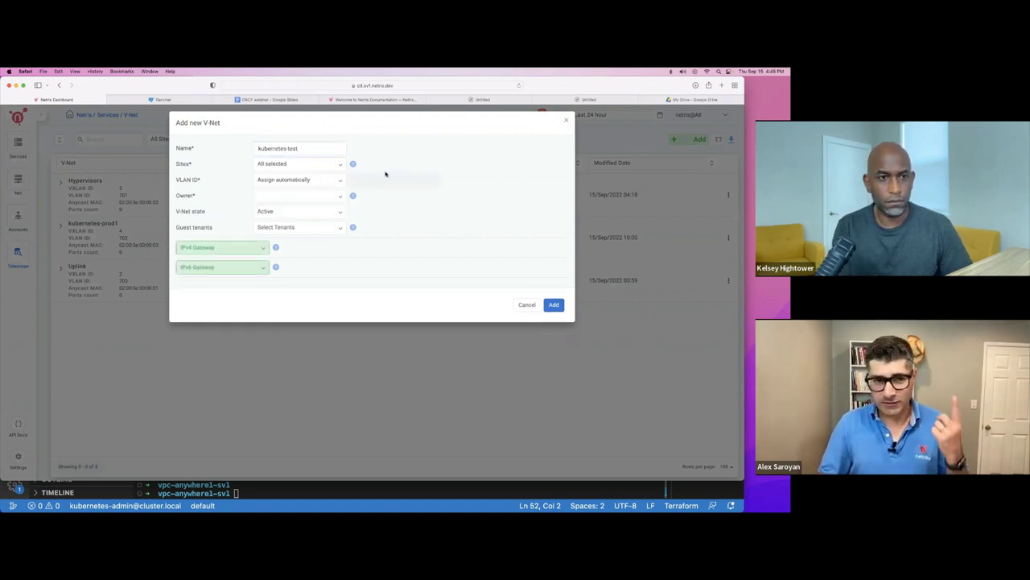
Set the V-Net's owner to DevOps and its IPv4 gateway subnet to 172.24.32.0/20, and add the V-Net.
click(332, 195)
click(289, 239)
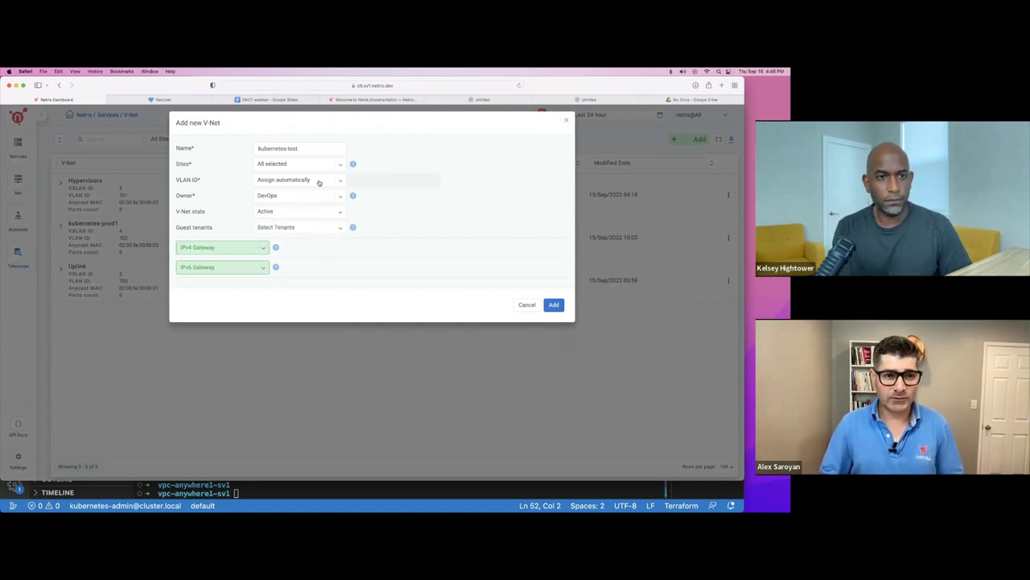
click(260, 249)
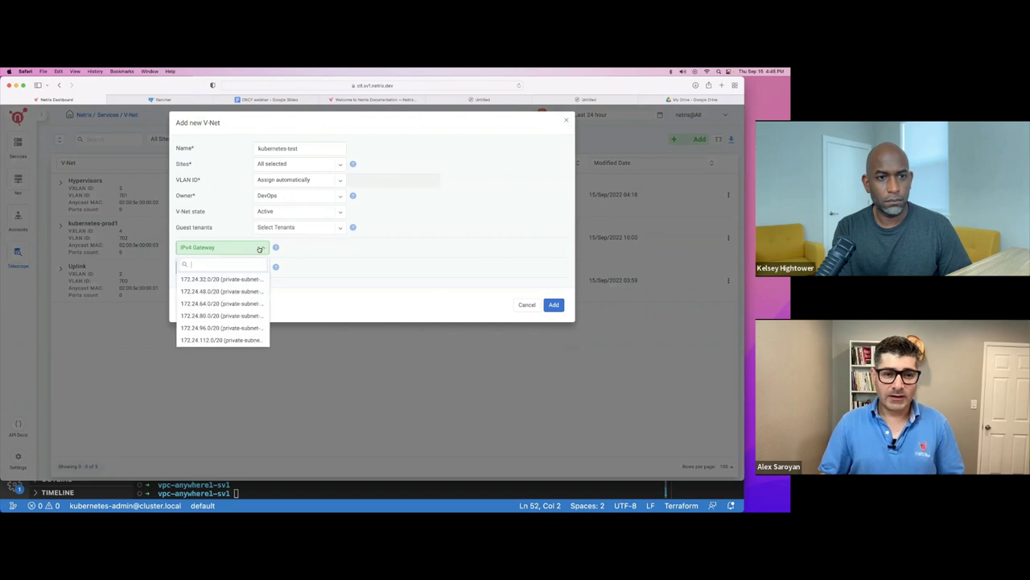
click(220, 280)
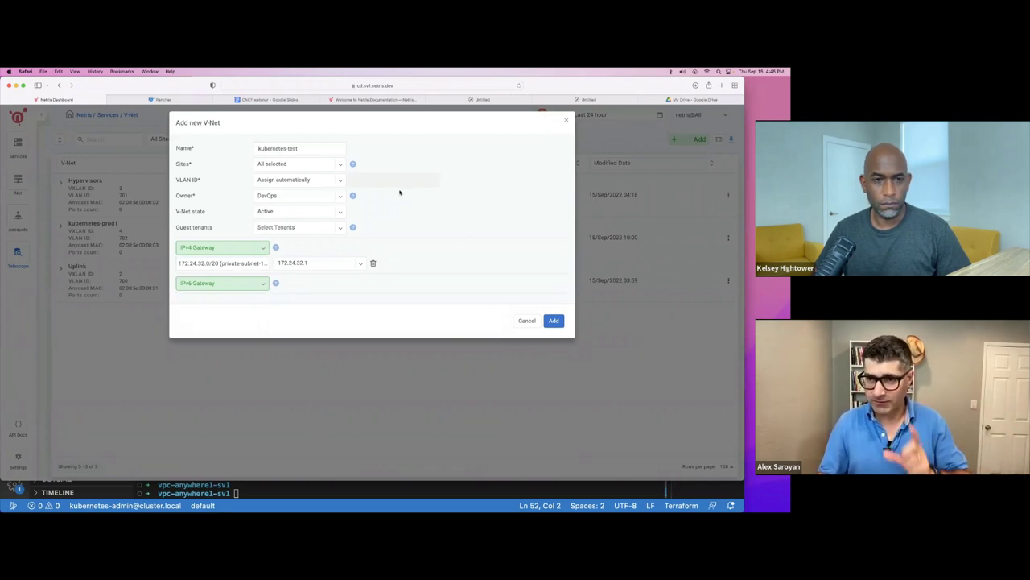
click(553, 321)
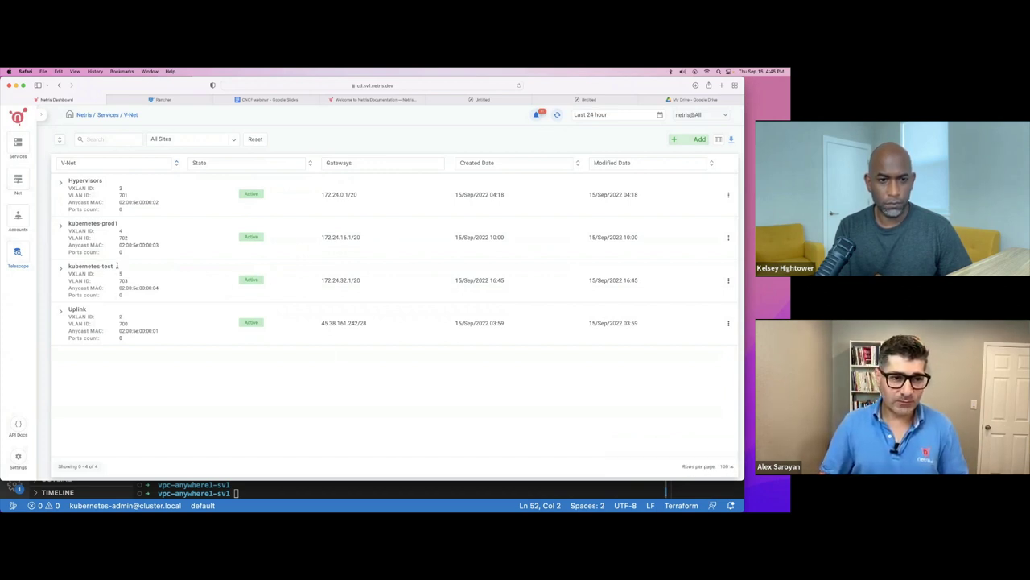
Copy the kubernetes-test V-Net's name and switch to Rancher to open the Networks list of harvester-cluster.
drag(117, 266, 67, 267)
key(super+c)
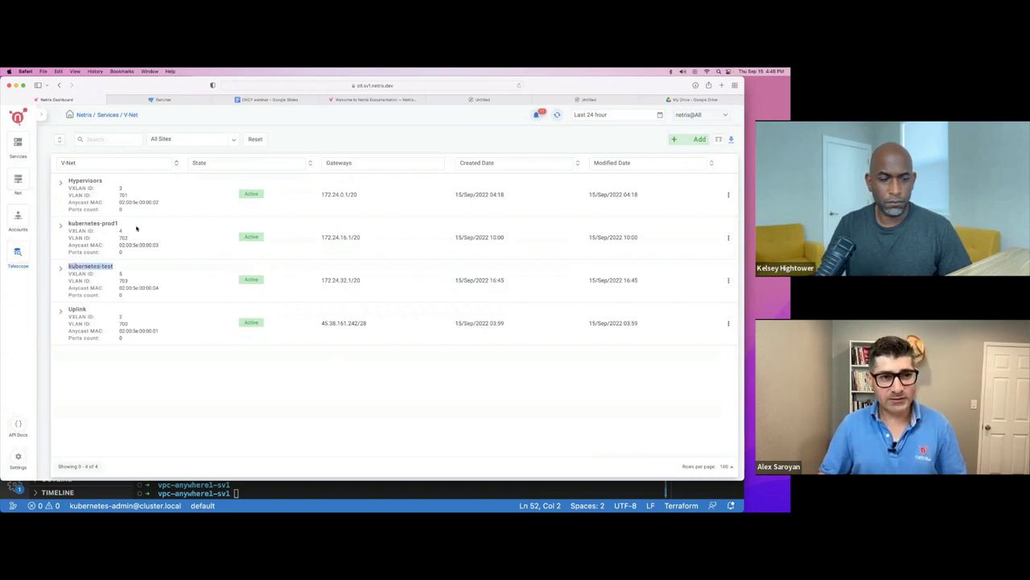
click(162, 100)
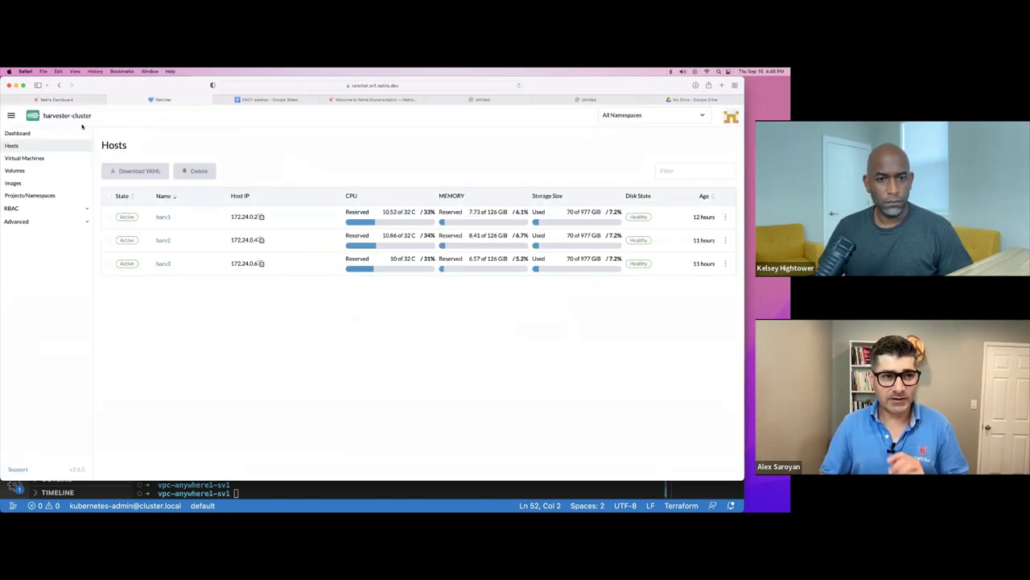
click(11, 116)
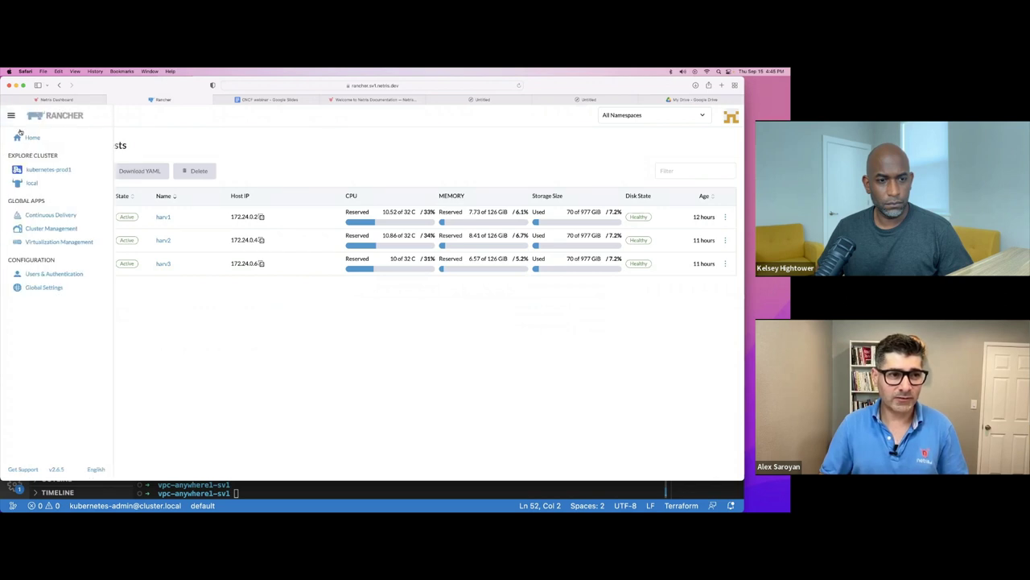
click(32, 137)
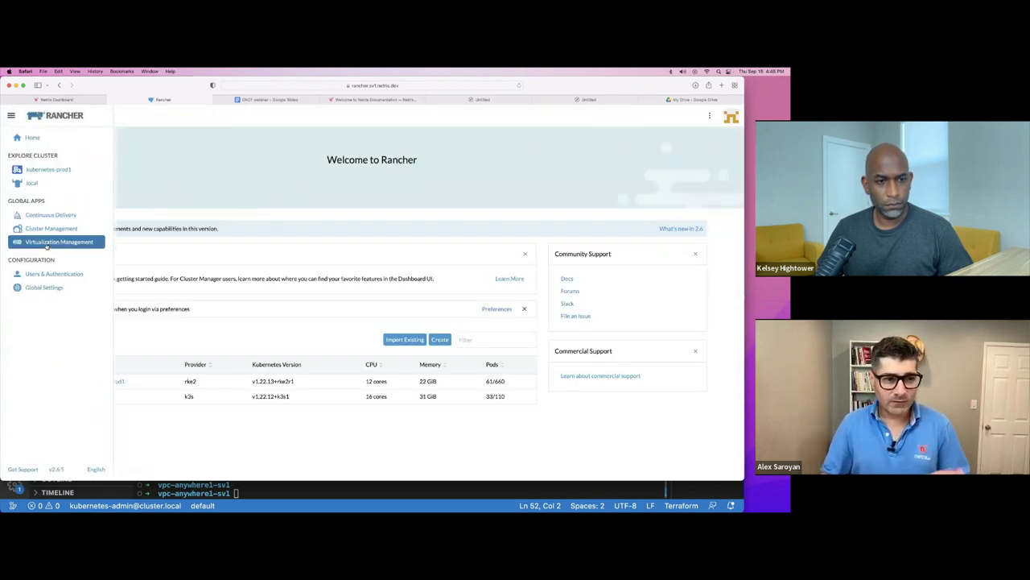
click(47, 244)
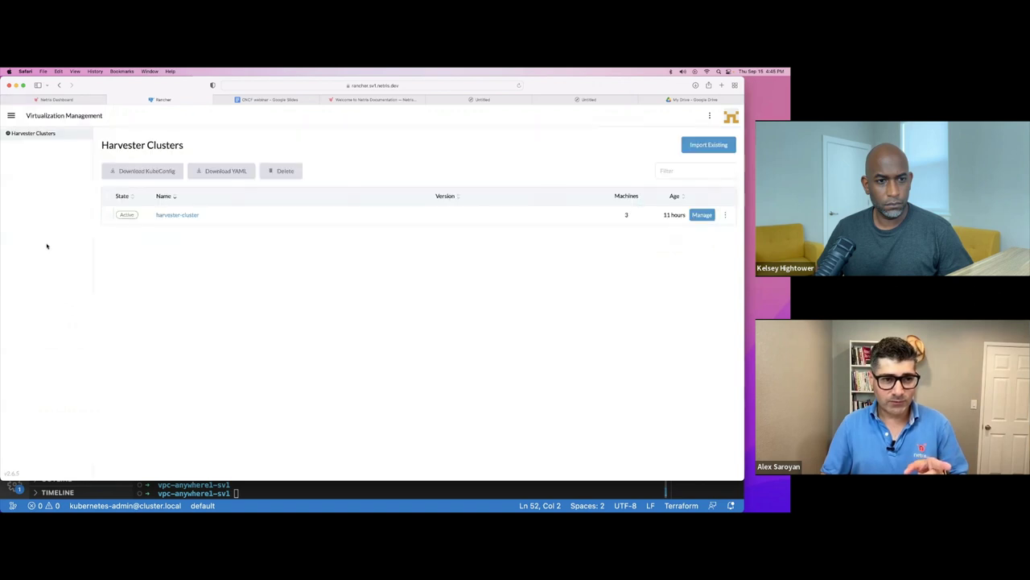
click(168, 215)
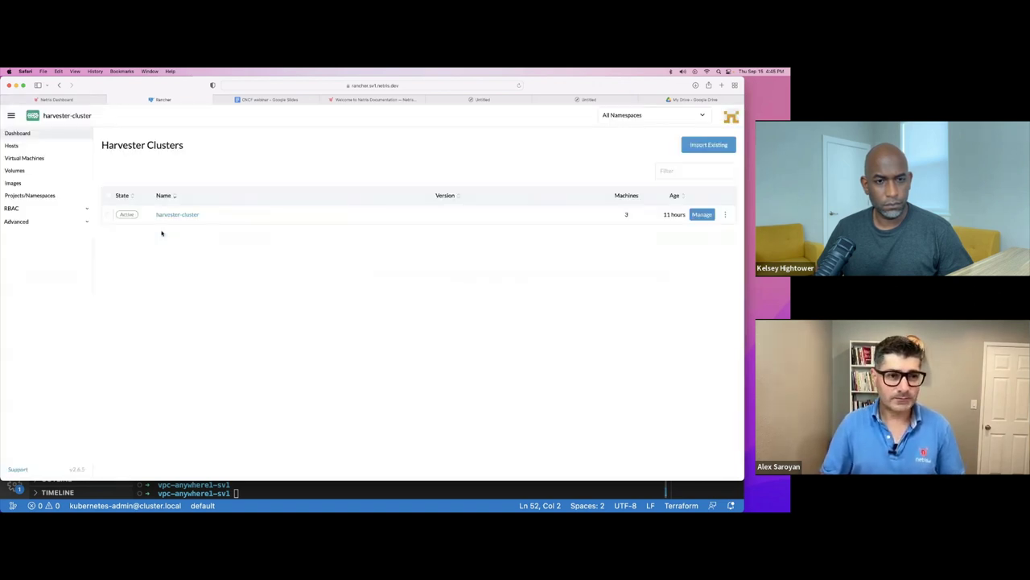
click(74, 224)
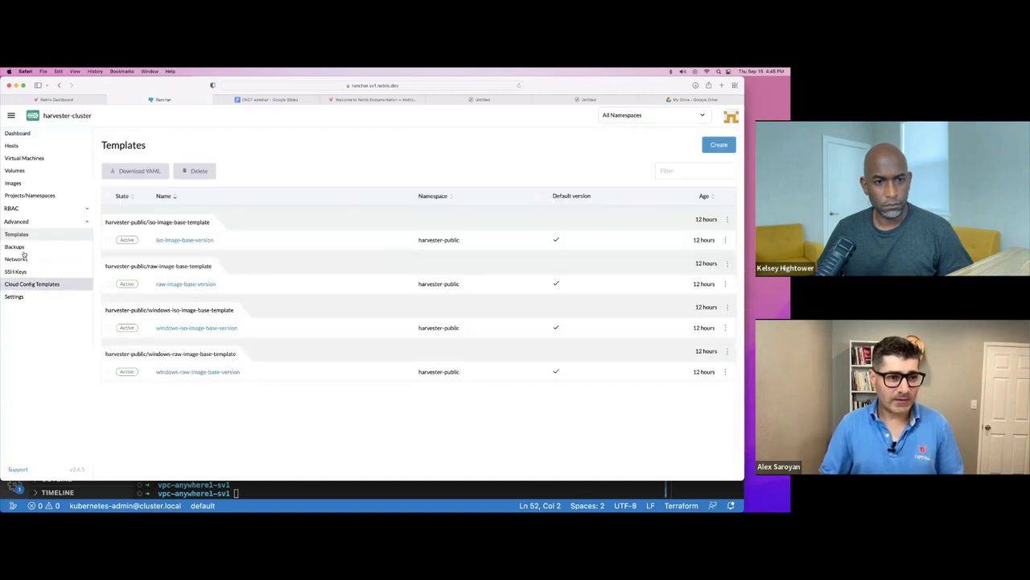
click(18, 260)
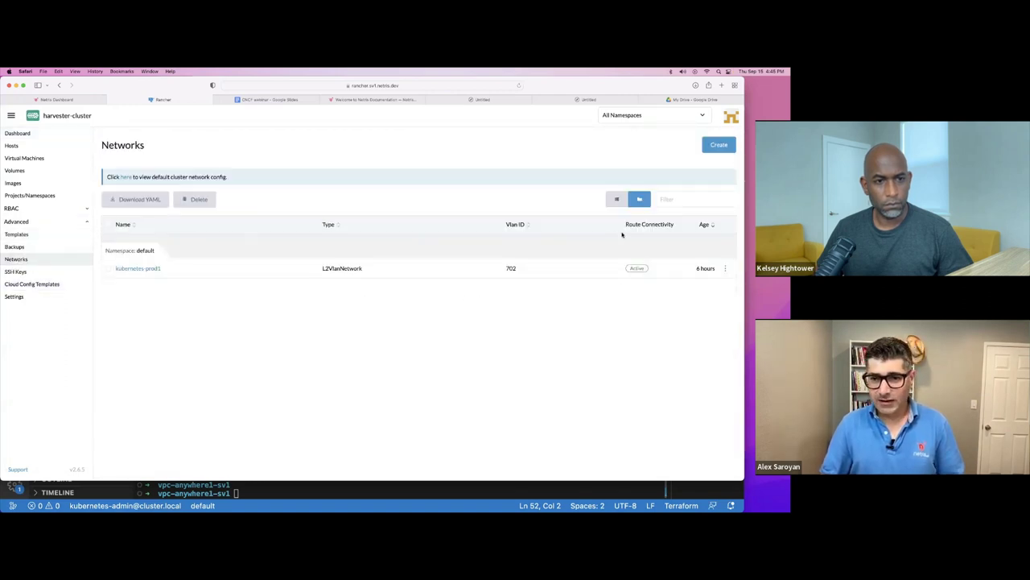
Create a Harvester network in the default namespace named kubernetes-test with VLAN ID 703, matching the Netris V-Net.
click(717, 145)
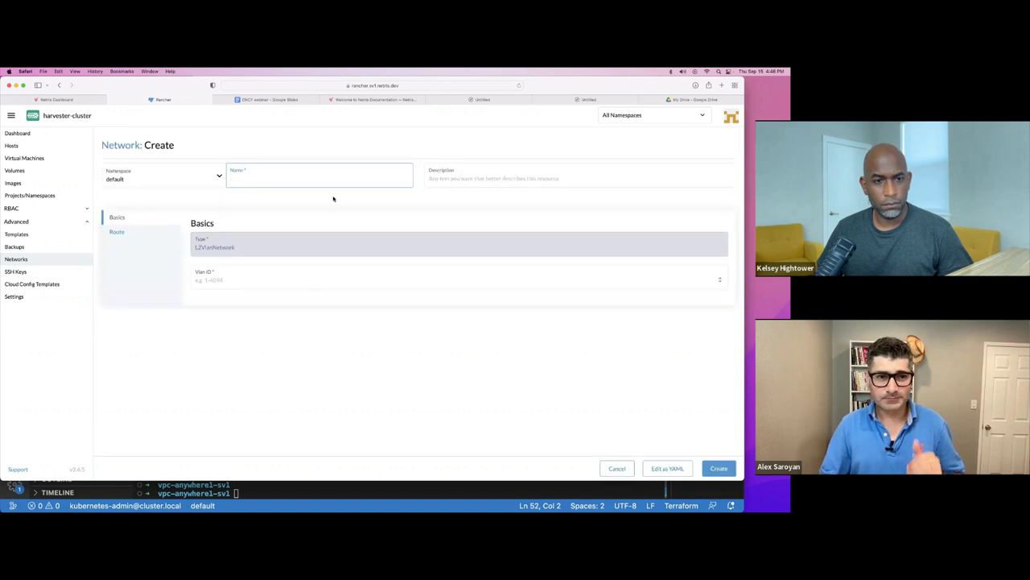
key(super+v)
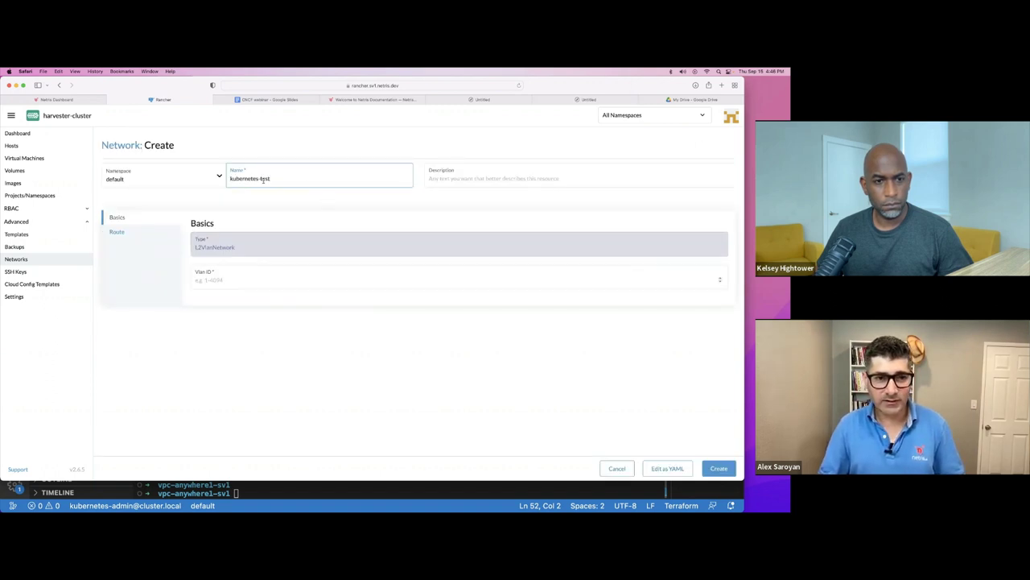
click(70, 97)
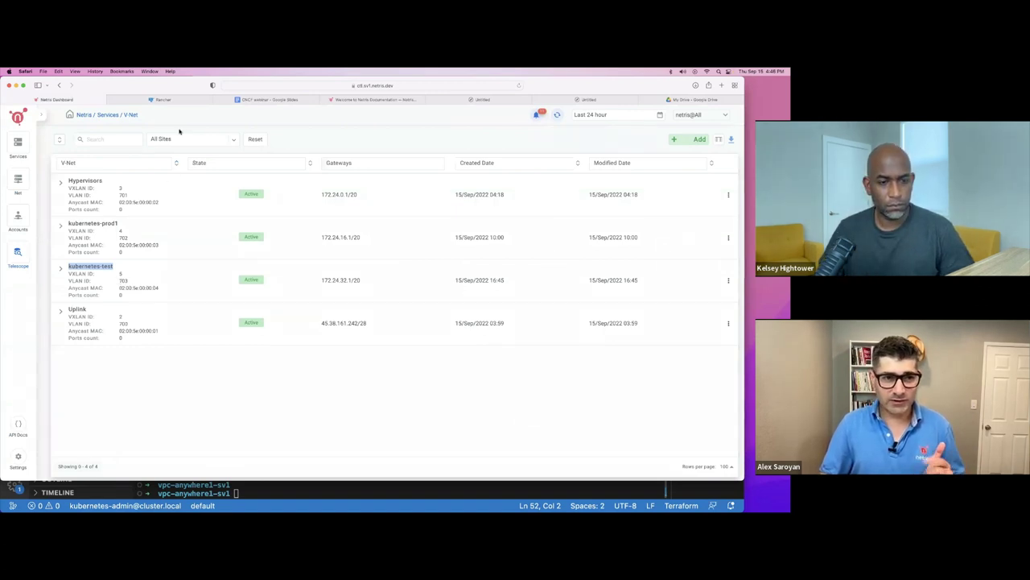
click(185, 102)
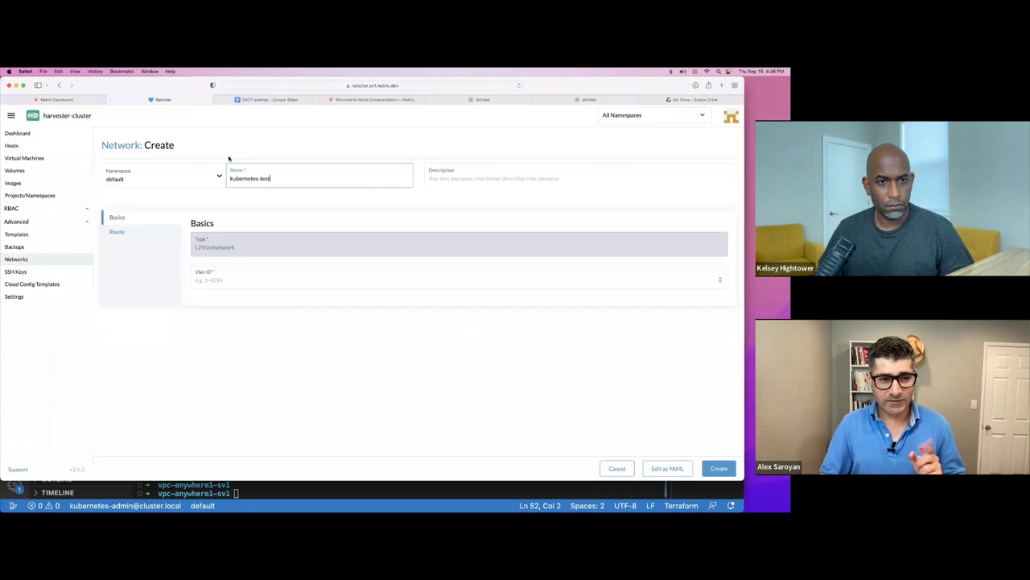
click(249, 273)
text(703)
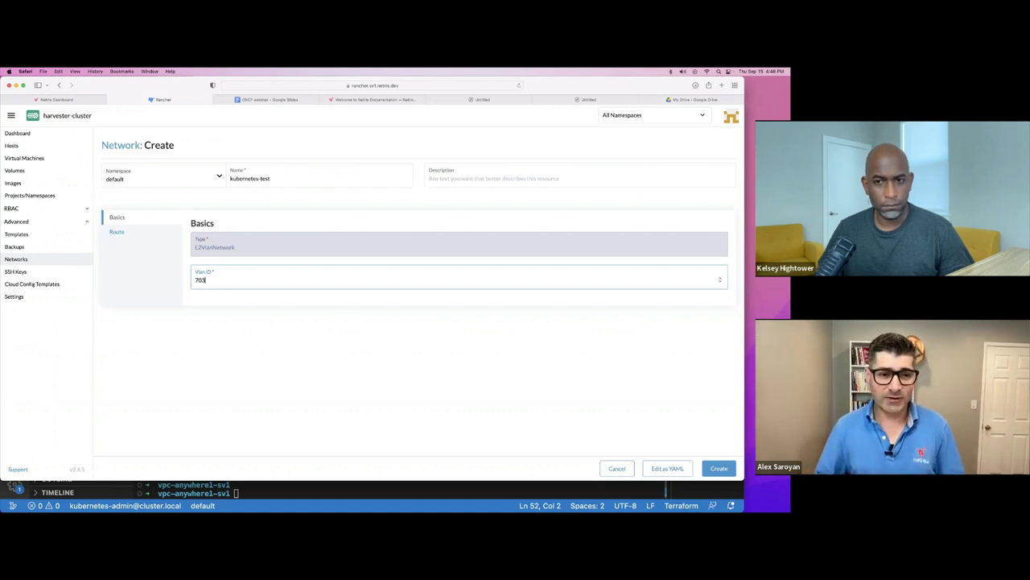
click(421, 383)
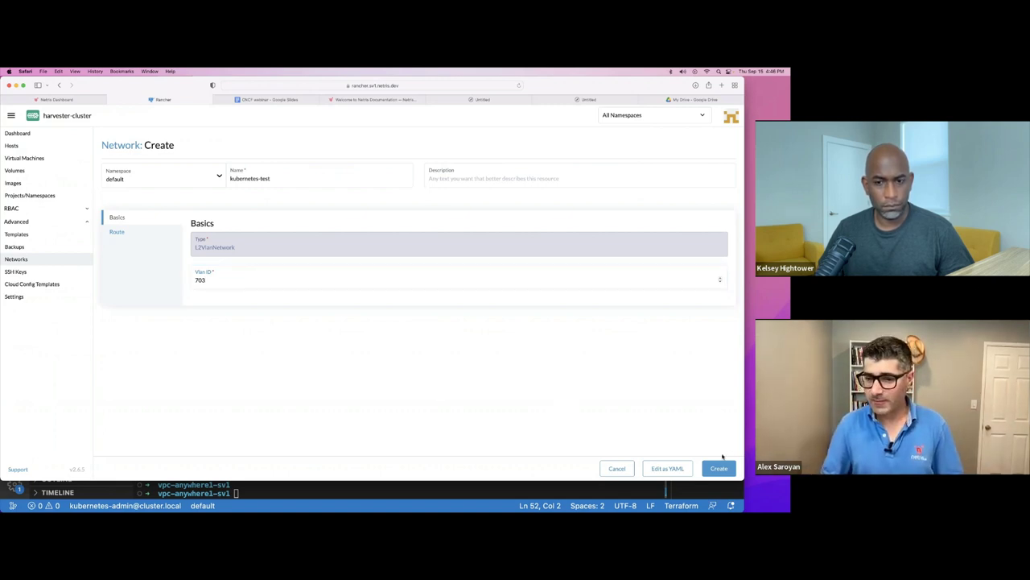
click(721, 467)
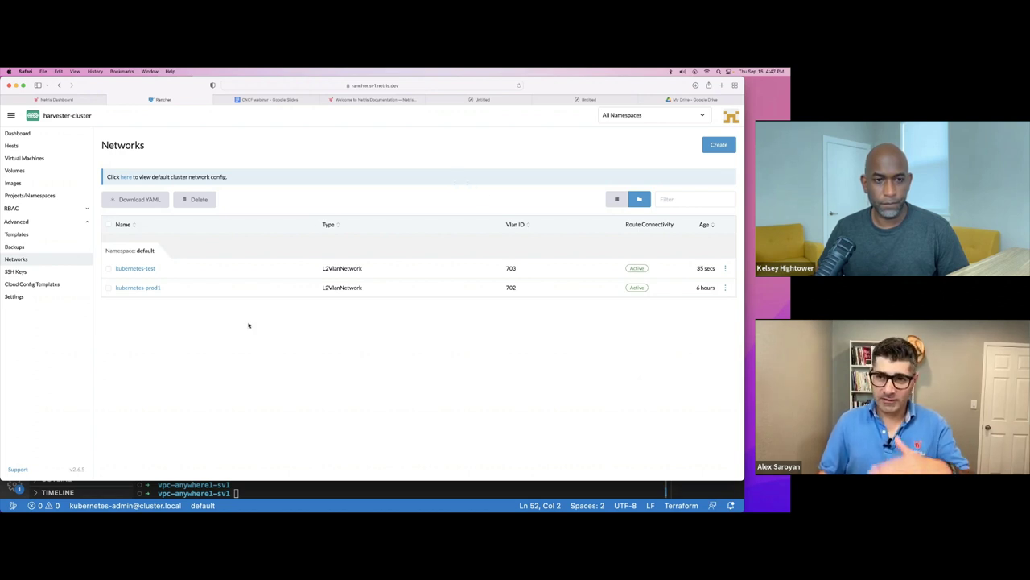
Start a new Harvester-provisioned RKE2/K3s cluster named kubernetes-test with a machine count of 3 in pool1.
click(11, 119)
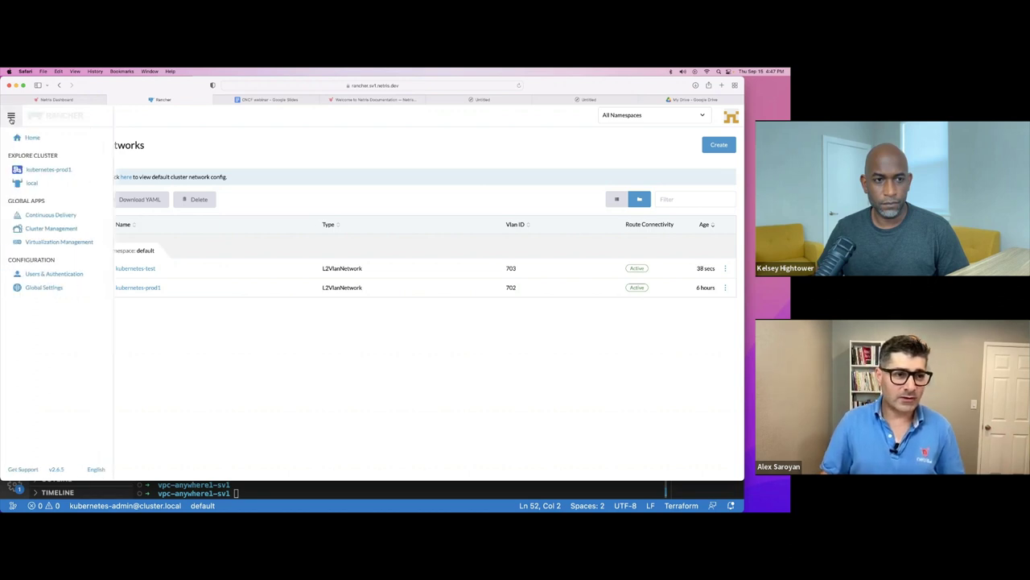
click(42, 229)
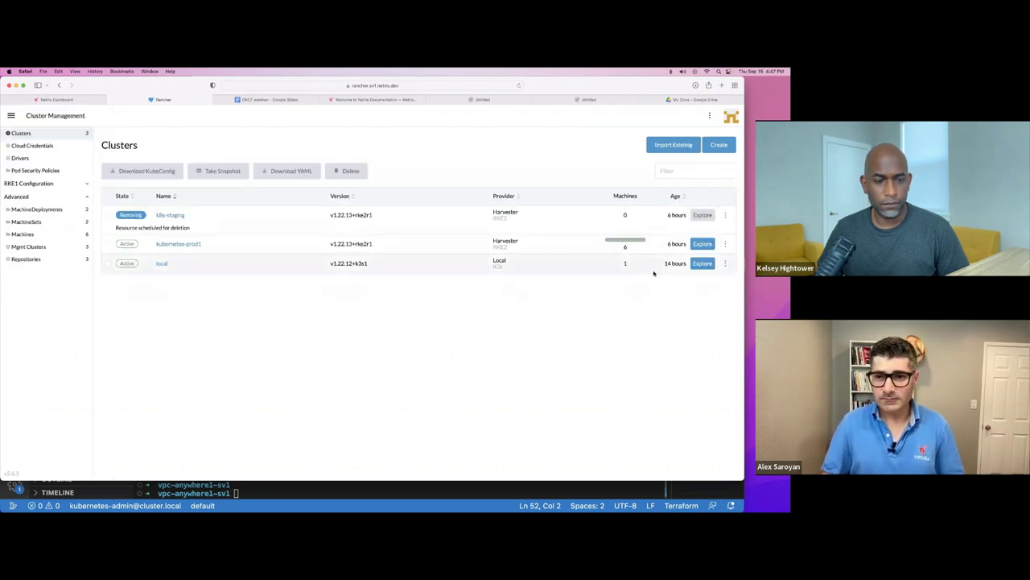
click(716, 146)
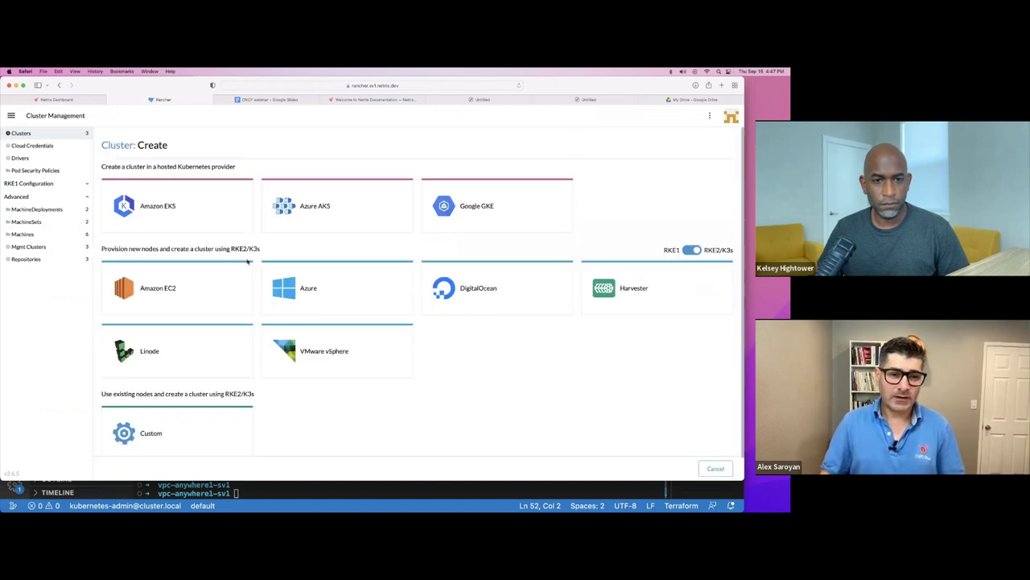
click(613, 295)
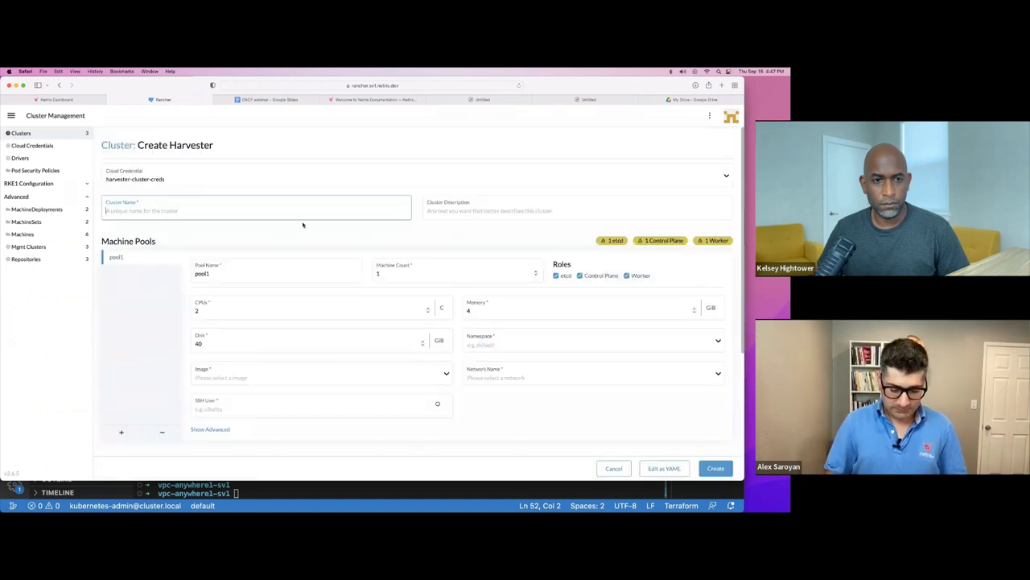
text(kubernetes-test)
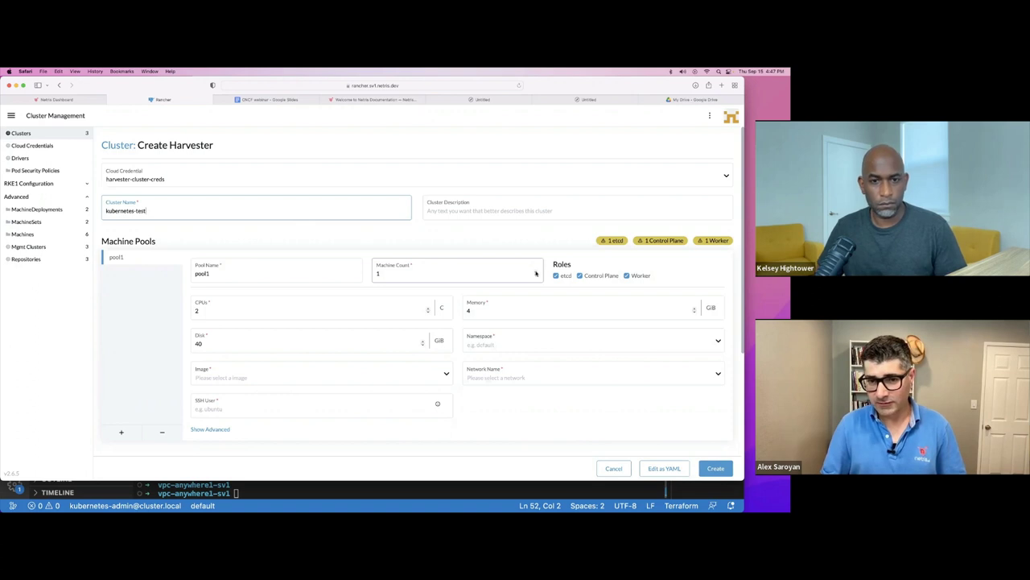
click(535, 273)
click(535, 273)
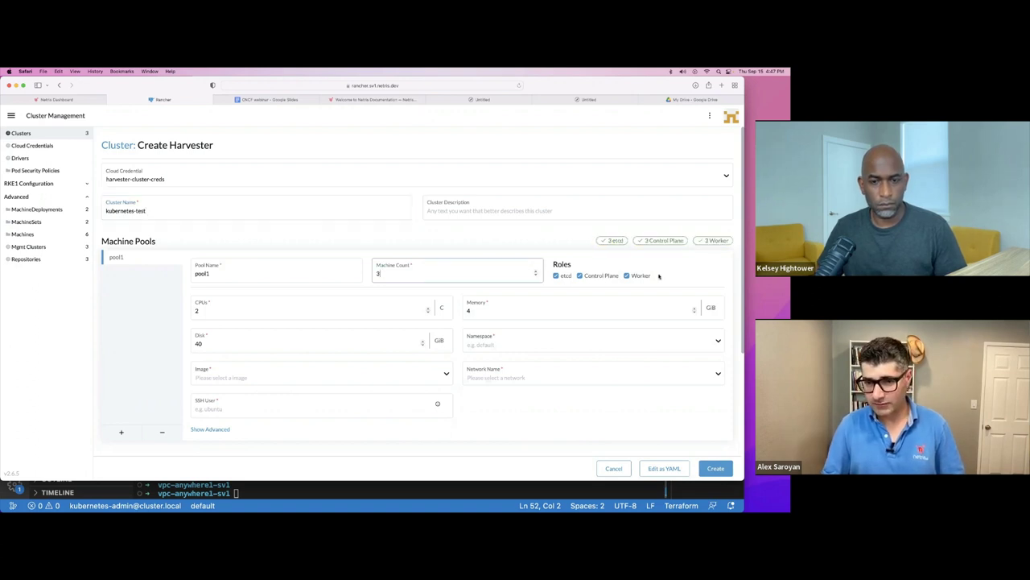
Set pool1's namespace to default, network to default/kubernetes-test, image to ubuntu-22.04-server-cloudimg-amd64, fill in the SSH user name, and create the cluster.
click(516, 344)
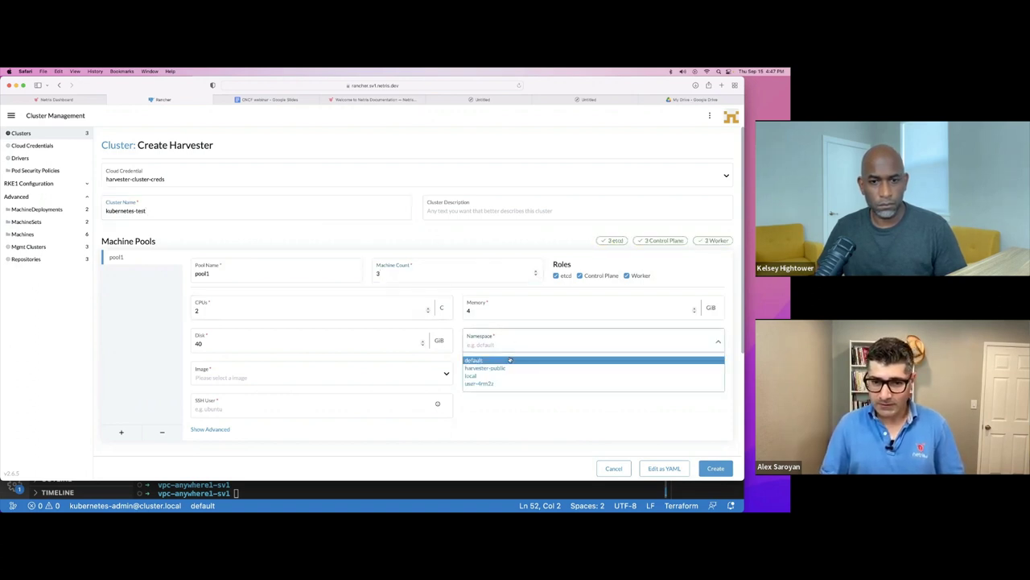
click(509, 360)
click(504, 375)
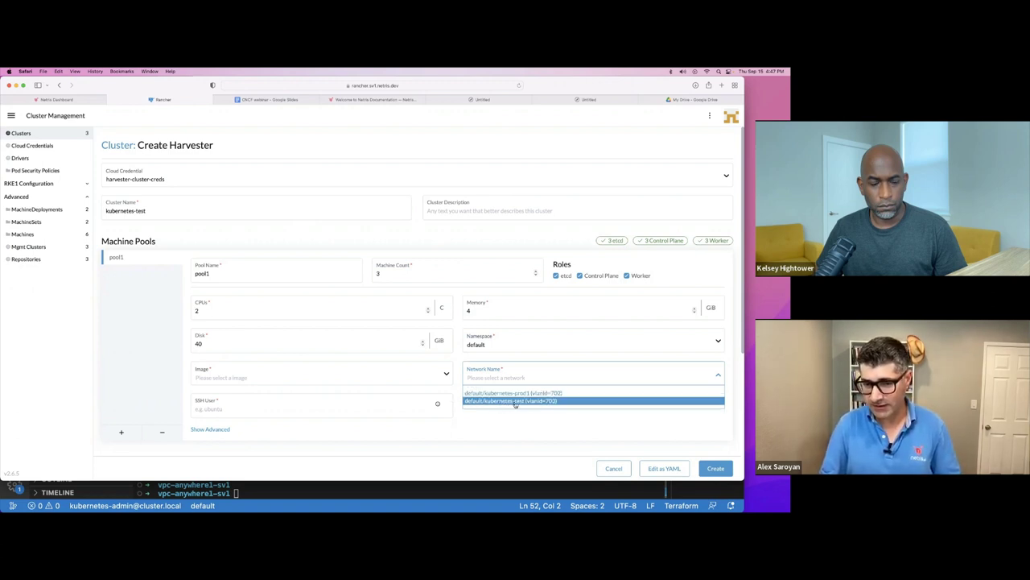
click(515, 401)
click(322, 374)
click(326, 392)
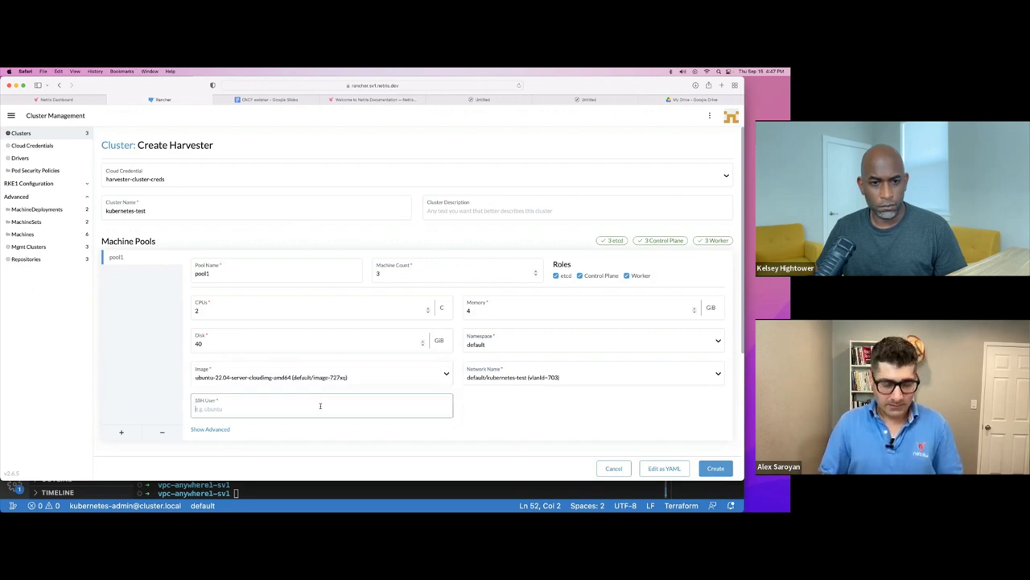
text(alex)
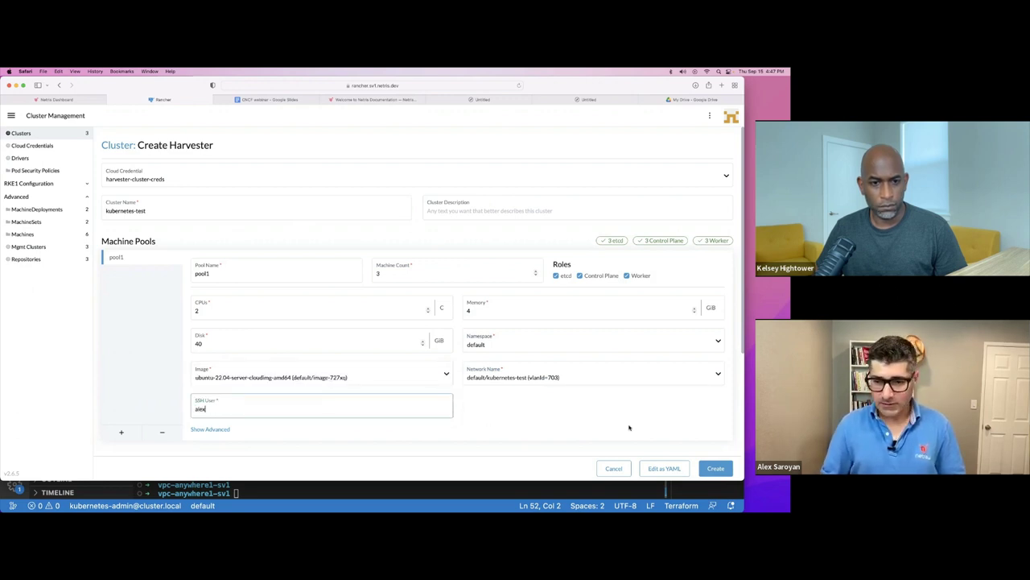
click(713, 468)
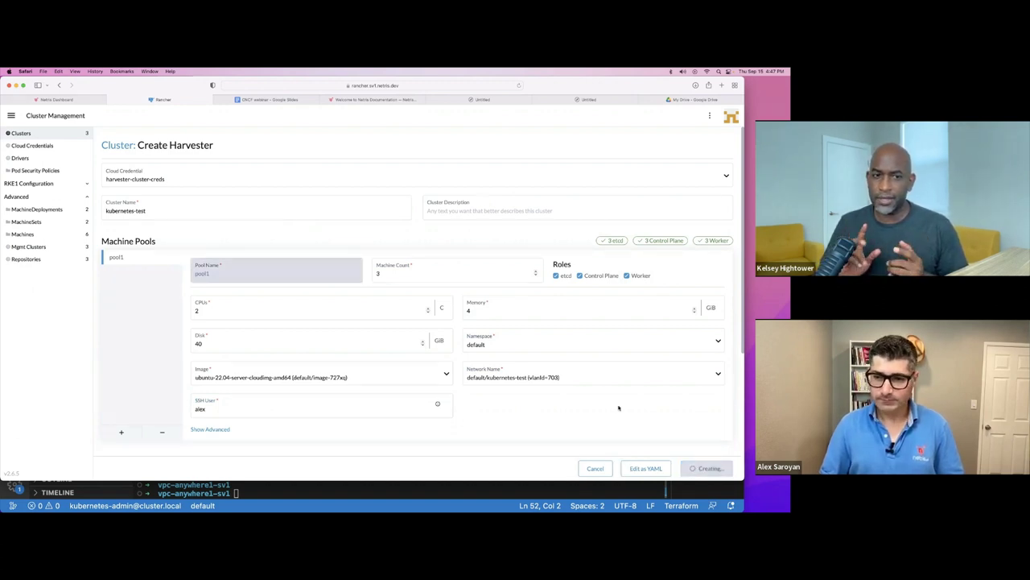
Review the kubernetes-test cluster form and try to submit the creation again.
scroll(619, 407, down, 1)
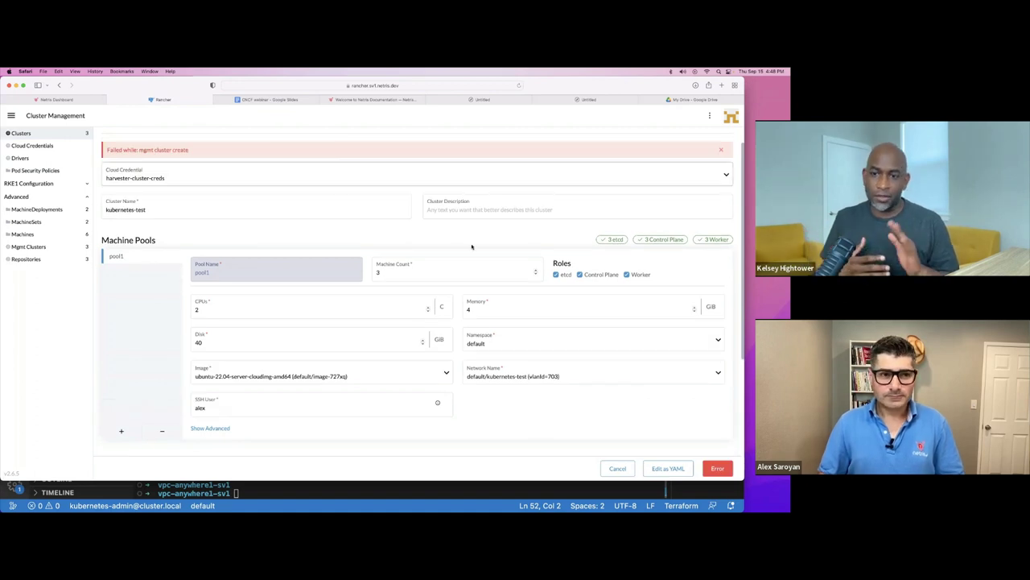
scroll(676, 388, down, 1)
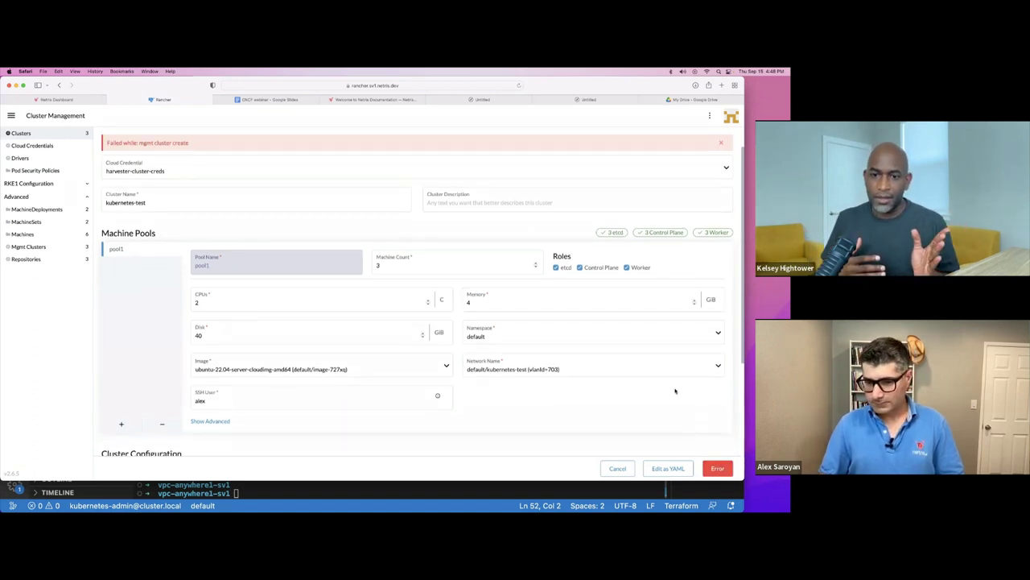
scroll(674, 389, up, 2)
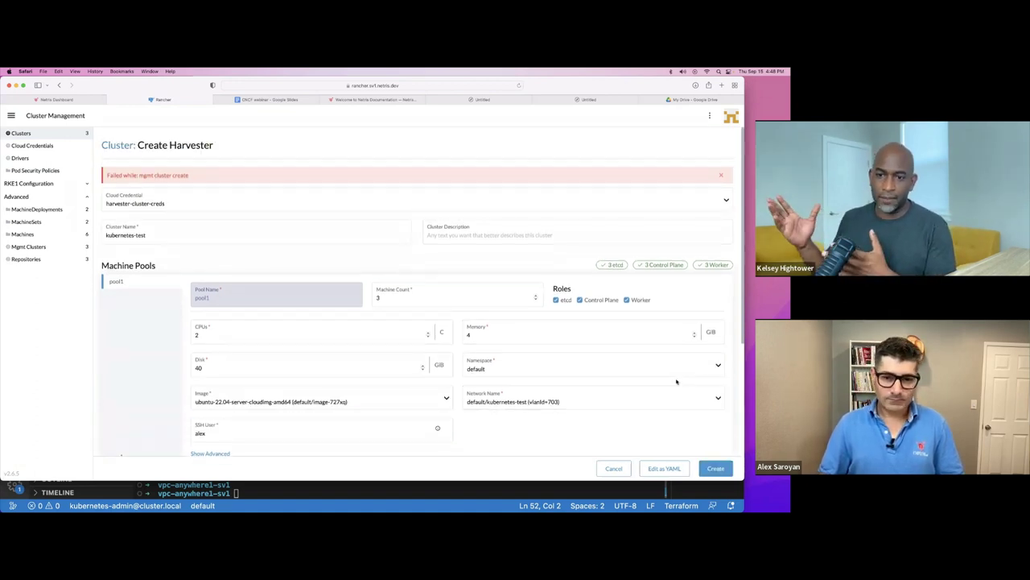
scroll(674, 388, down, 2)
click(719, 469)
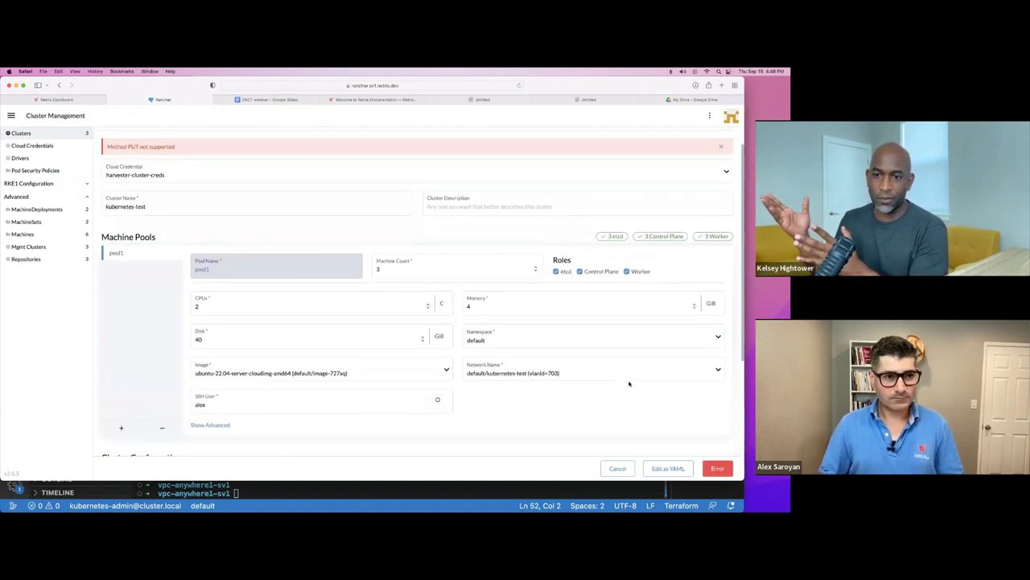
click(715, 468)
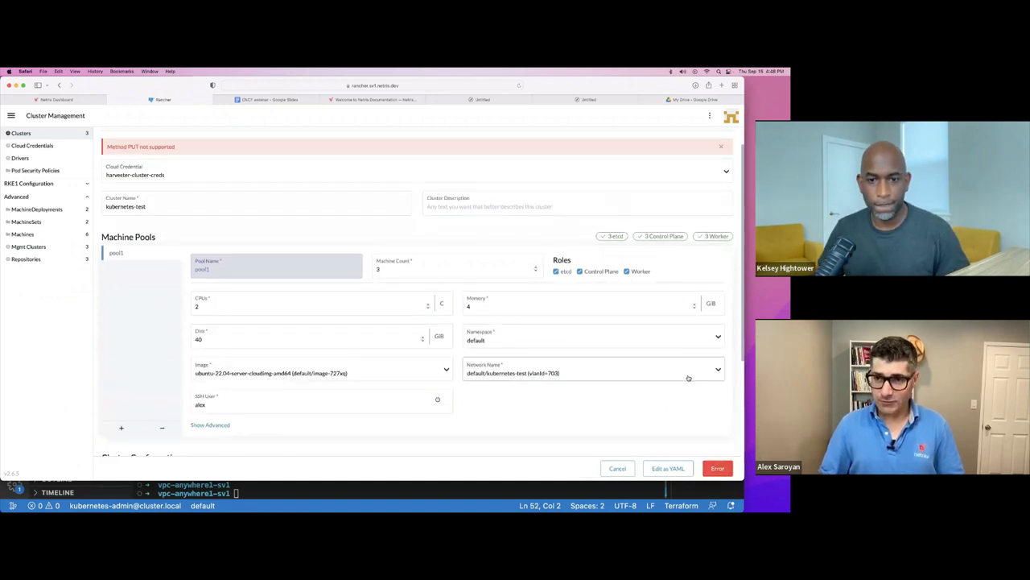
click(718, 467)
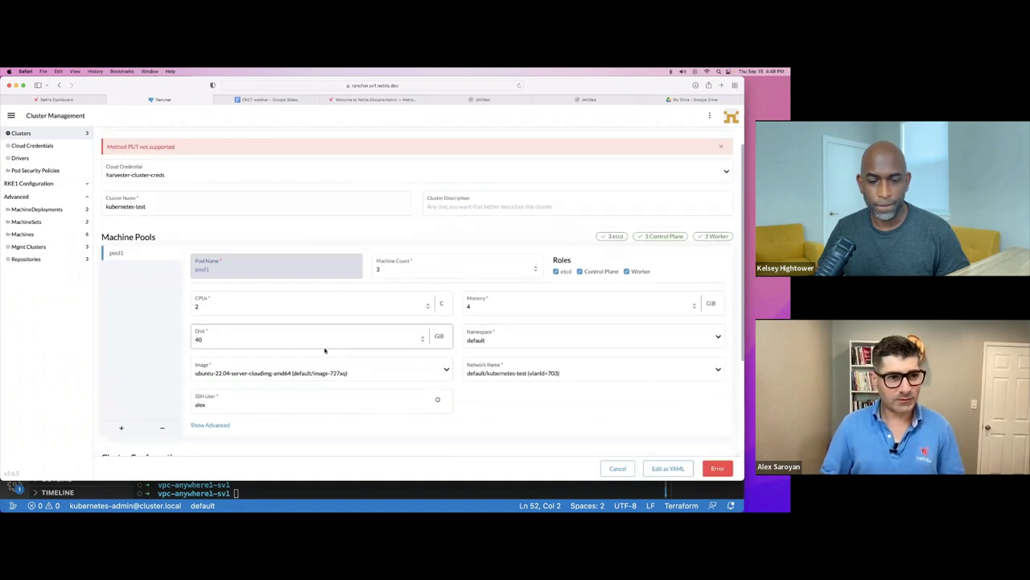
Reload the cluster creation page, discarding its entries, and open the cluster list to check kubernetes-test's provisioning state.
scroll(311, 334, up, 1)
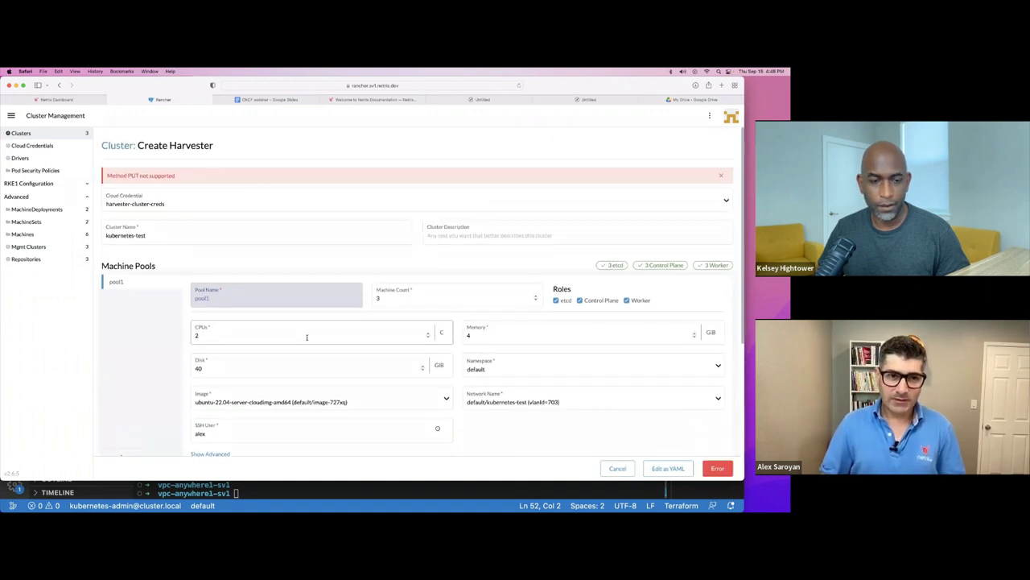
click(519, 86)
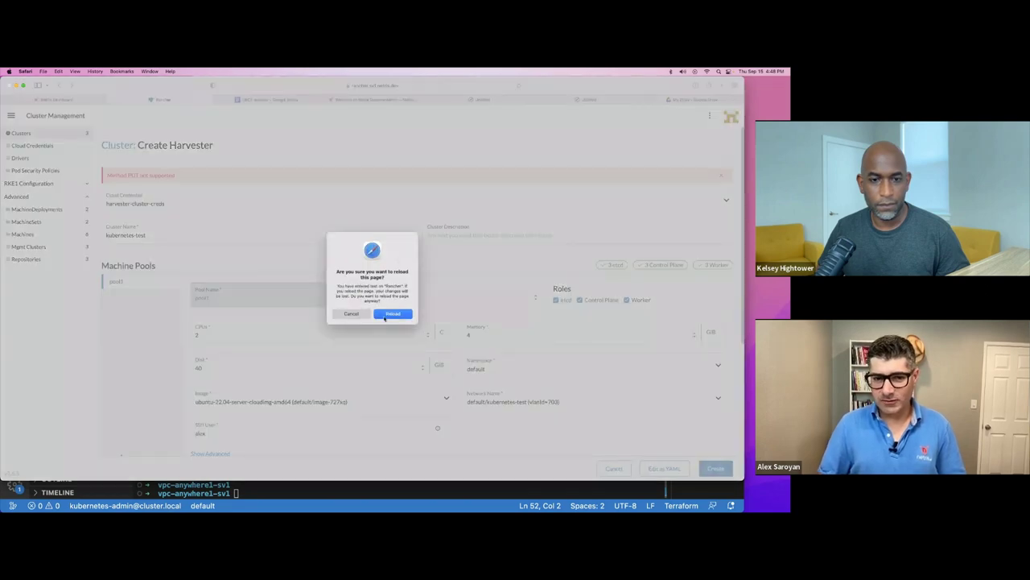
click(393, 313)
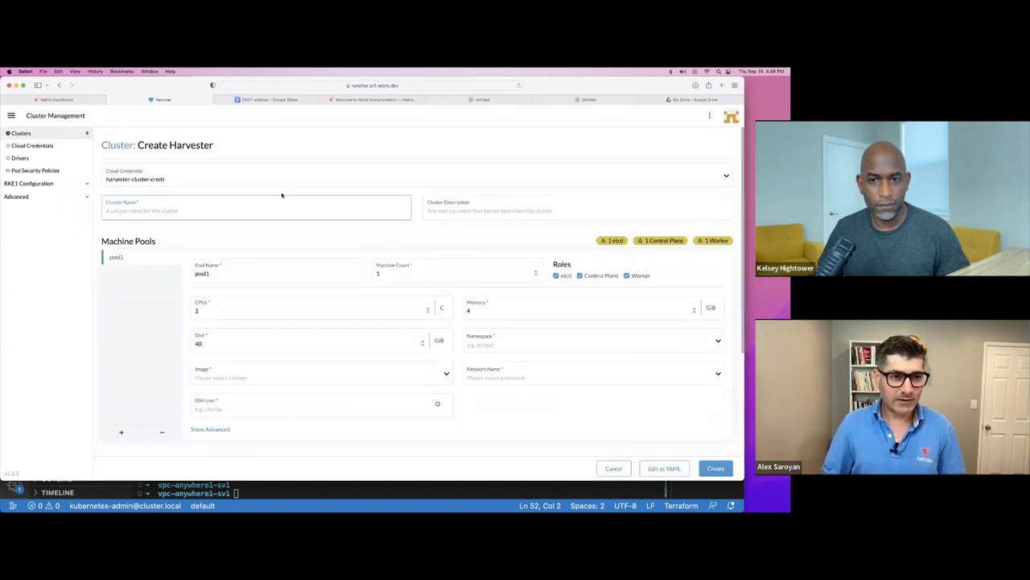
click(12, 117)
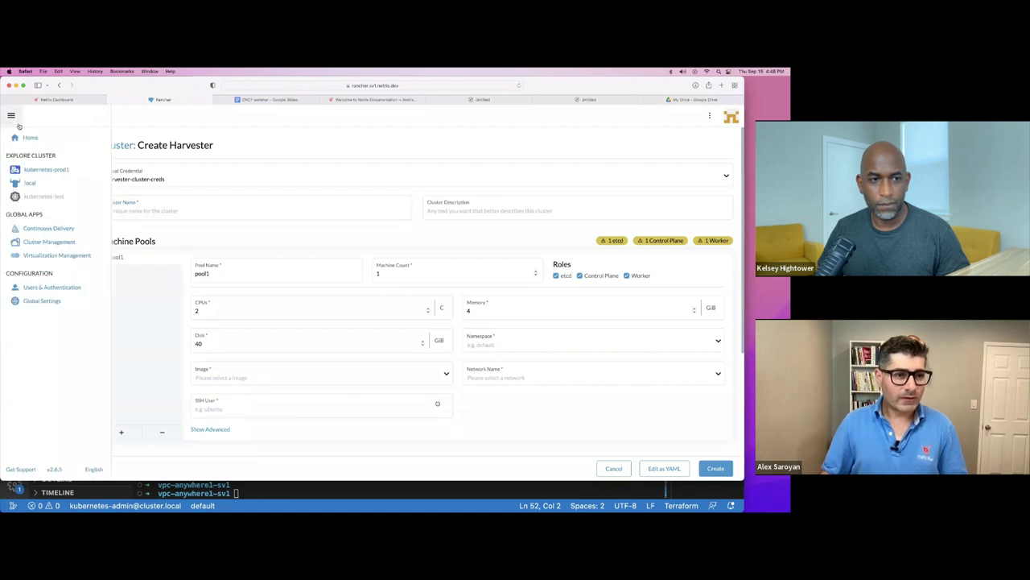
click(49, 242)
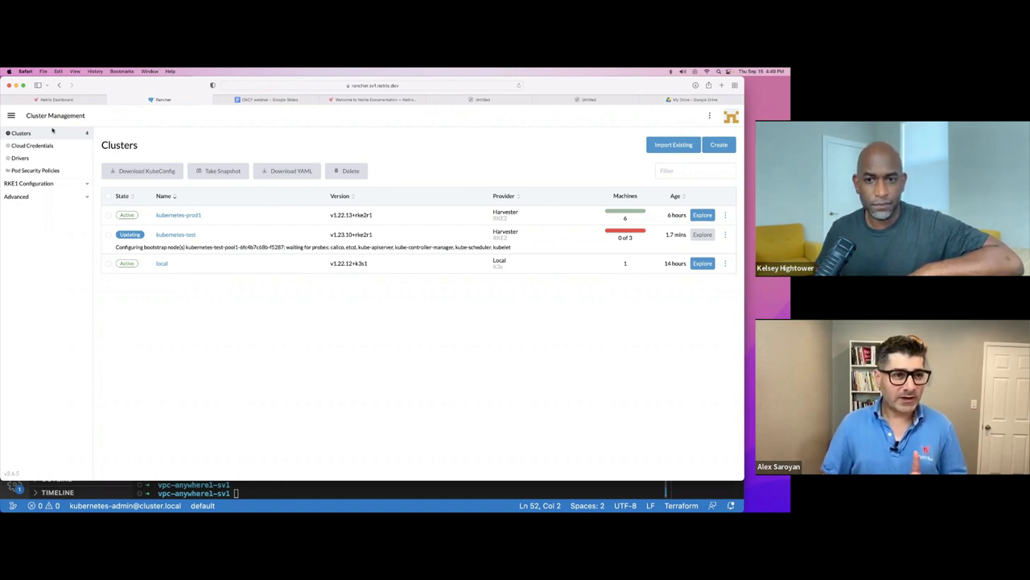
Open the virtual machines list of harvester-cluster to examine the kubernetes-test nodes and their IP addresses.
click(11, 116)
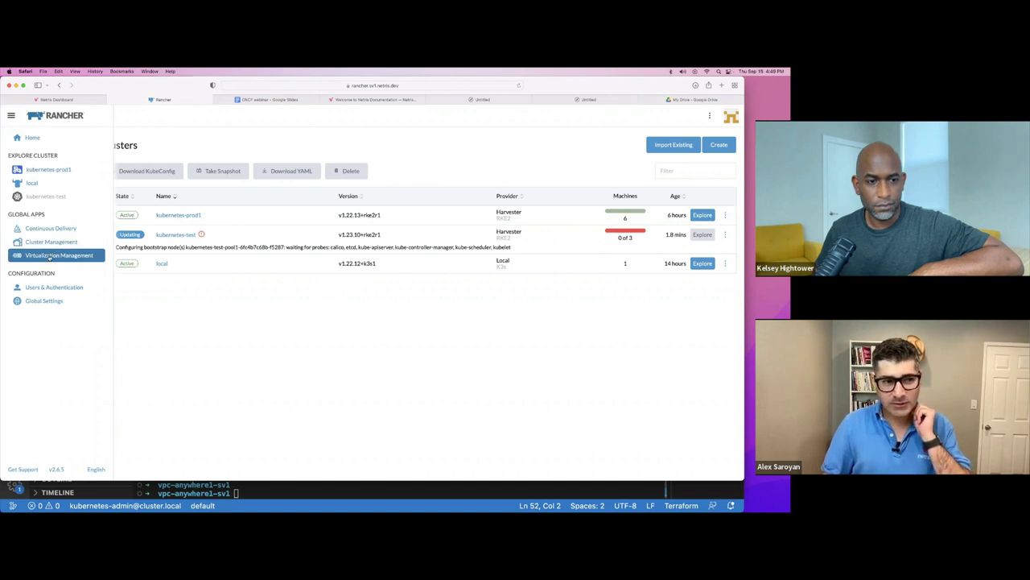
click(50, 256)
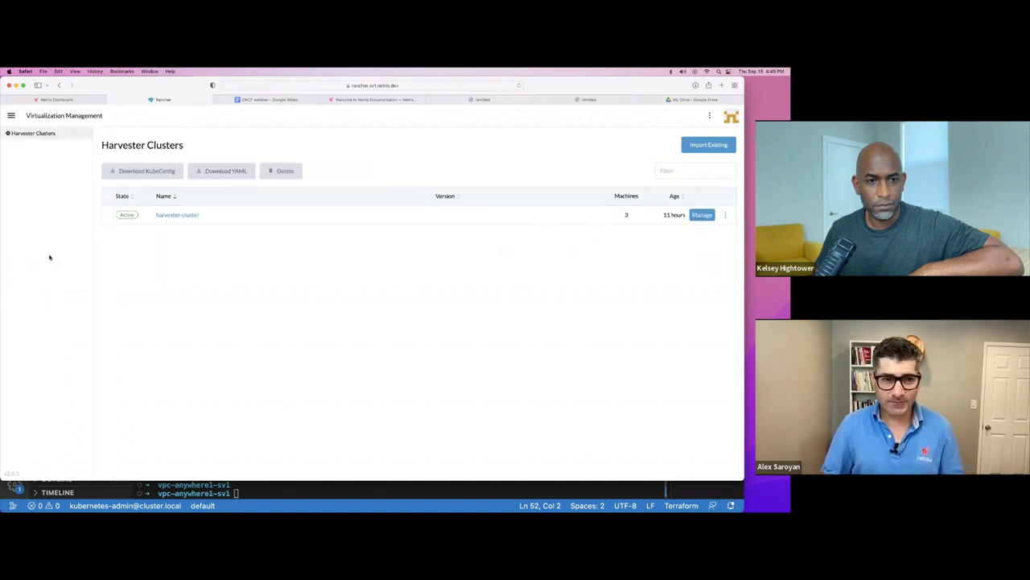
click(172, 216)
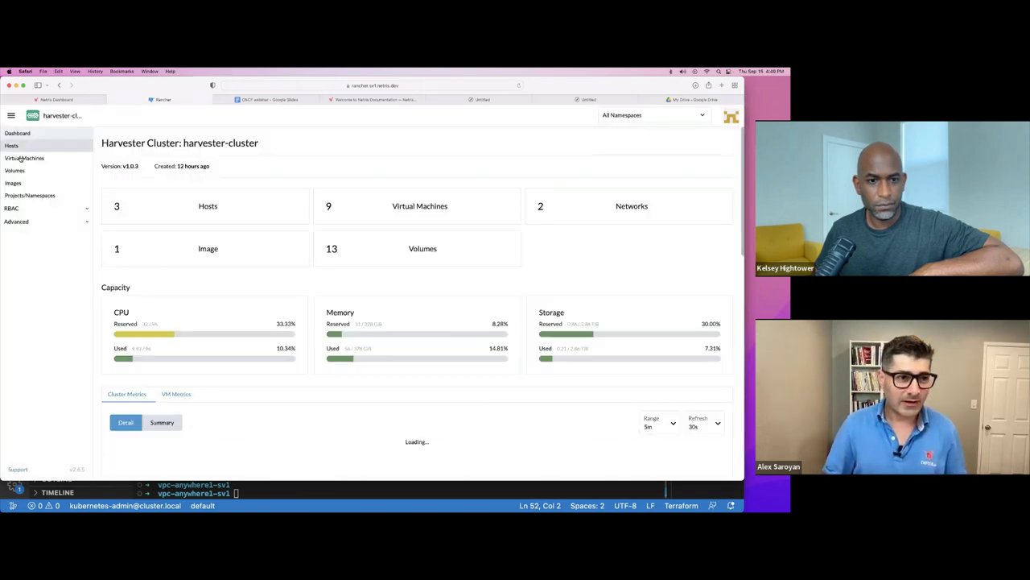
click(21, 159)
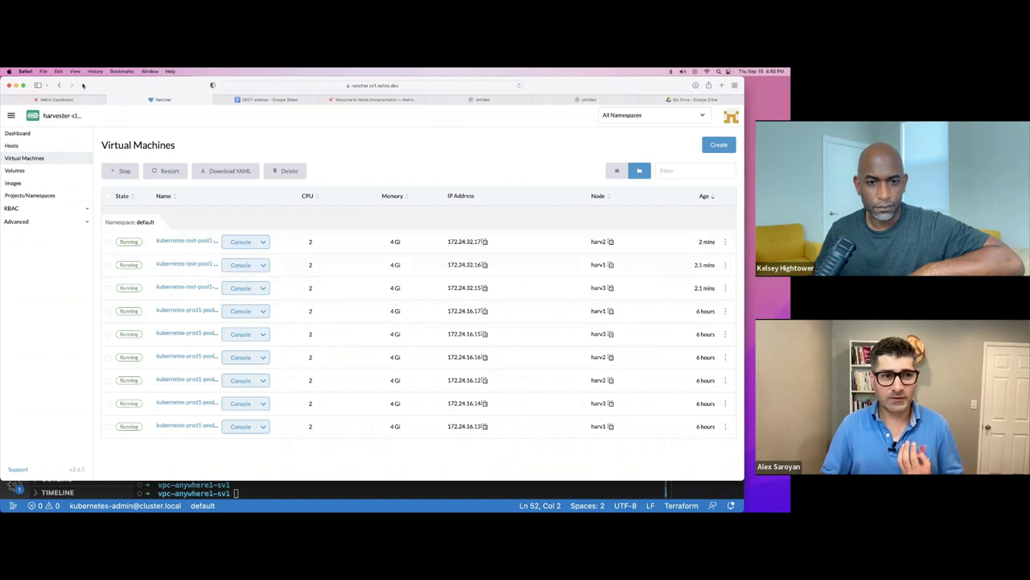
Switch to the Netris V-Net list and highlight the kubernetes-test gateway for comparison with the nodes' IP addresses.
click(56, 99)
click(321, 282)
drag(324, 279, 364, 279)
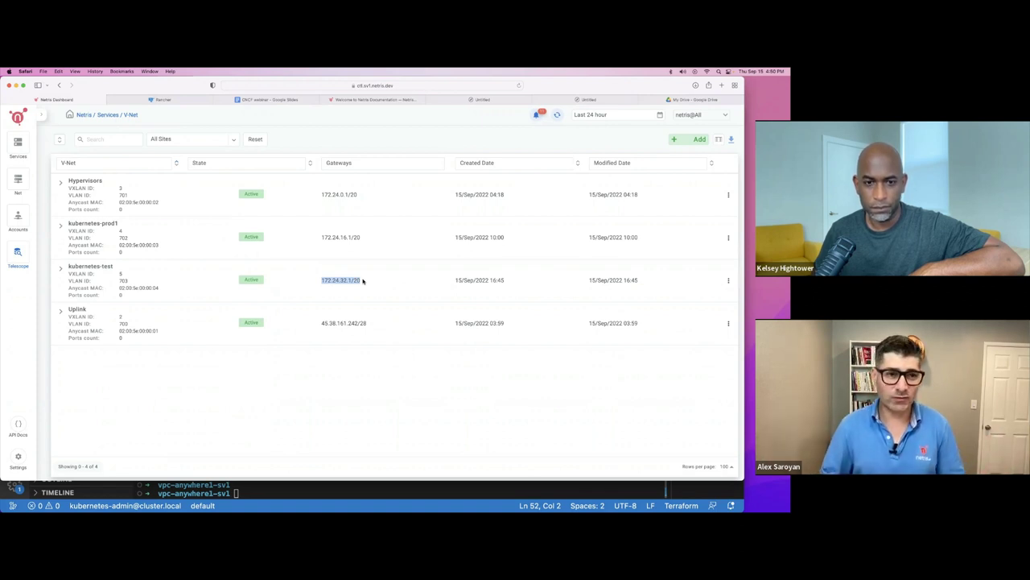
Return to Rancher's cluster management and download the KubeConfig of the kubernetes-prod1 cluster.
click(173, 100)
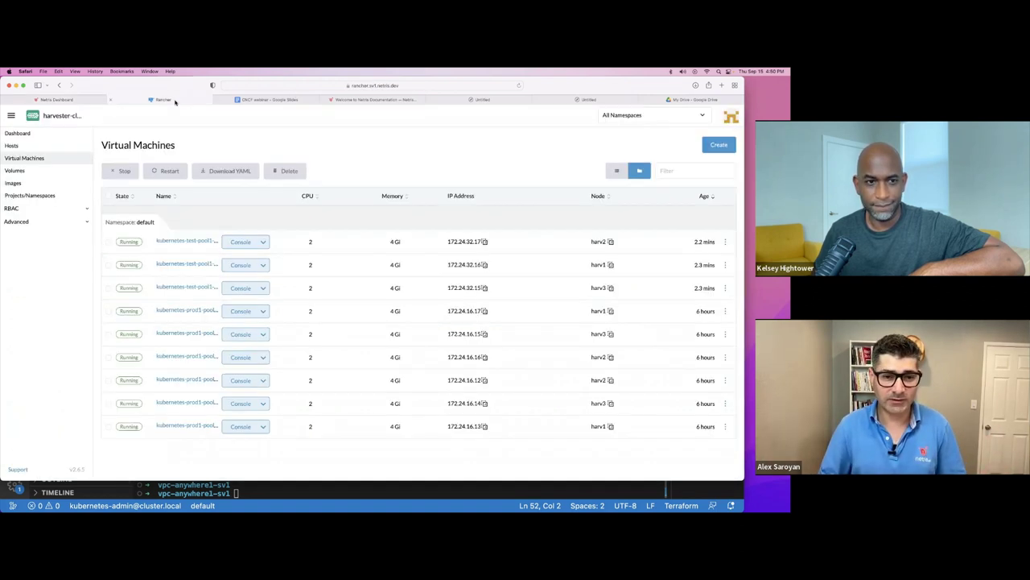
click(11, 115)
click(50, 242)
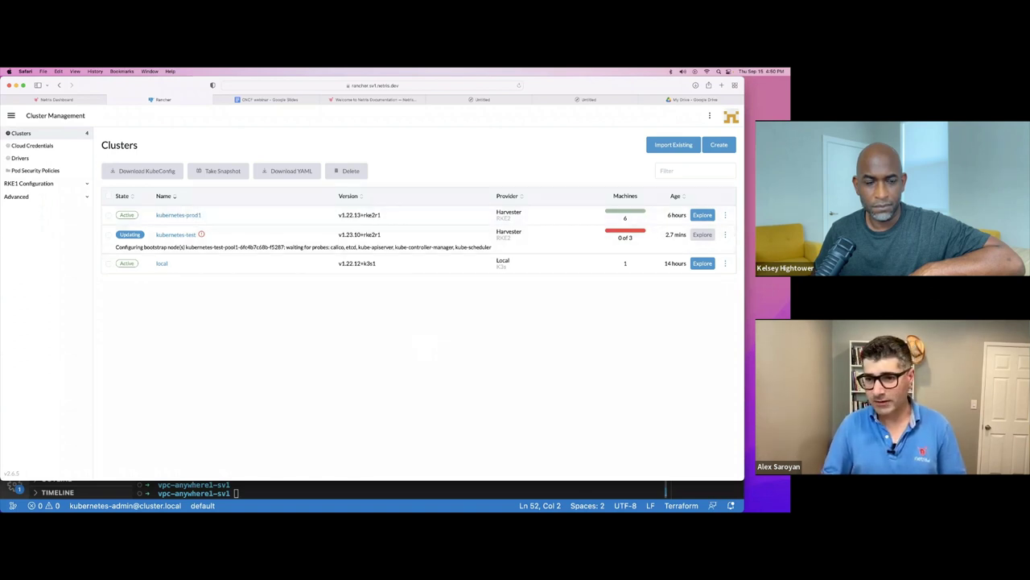
click(726, 216)
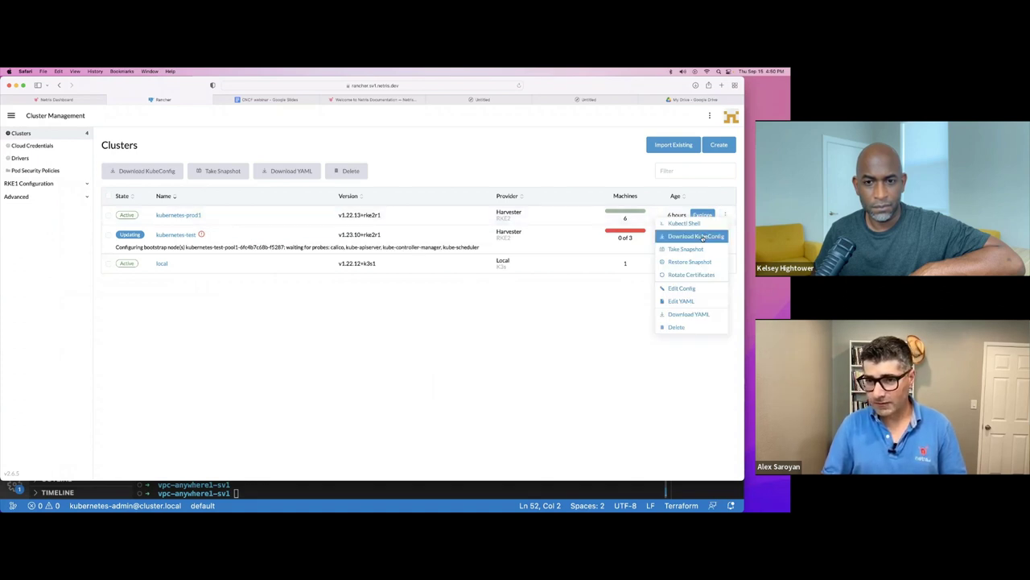
click(697, 237)
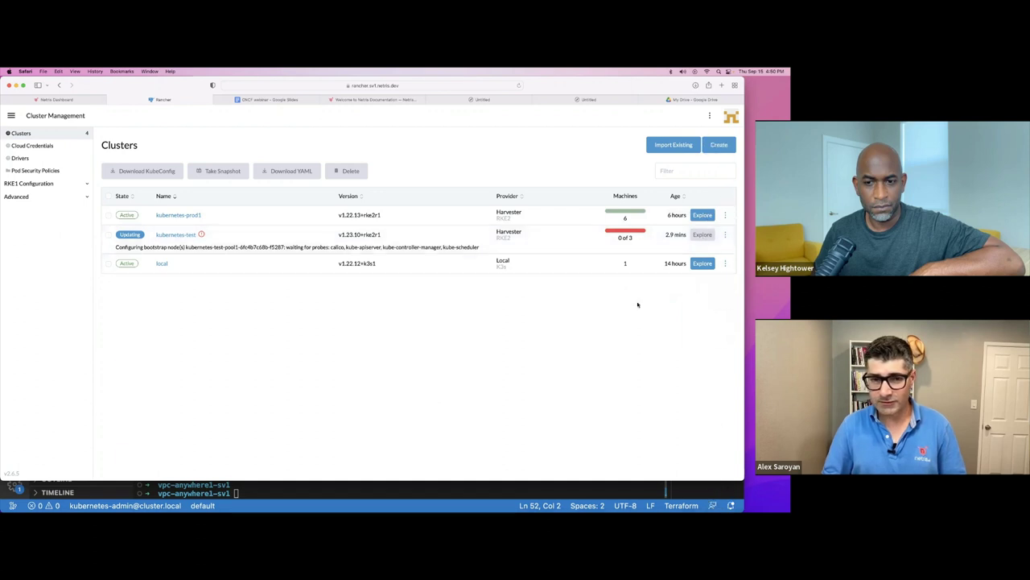
Switch to the VS Code terminal and export KUBECONFIG as ~/Downloads/kubernetes-prod1-2.yaml.
click(528, 479)
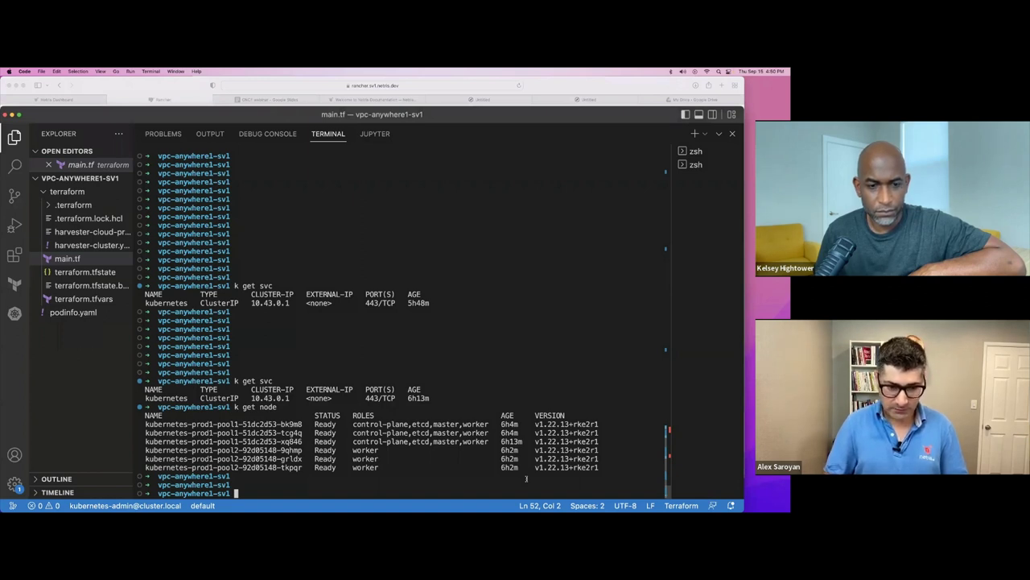
key(Return)
key(Return)
key(Return)
key(Return)
key(Return)
key(Return)
key(Return)
key(Return)
key(Return)
key(Return)
key(Return)
key(Return)
key(Return)
key(Return)
key(Return)
key(Return)
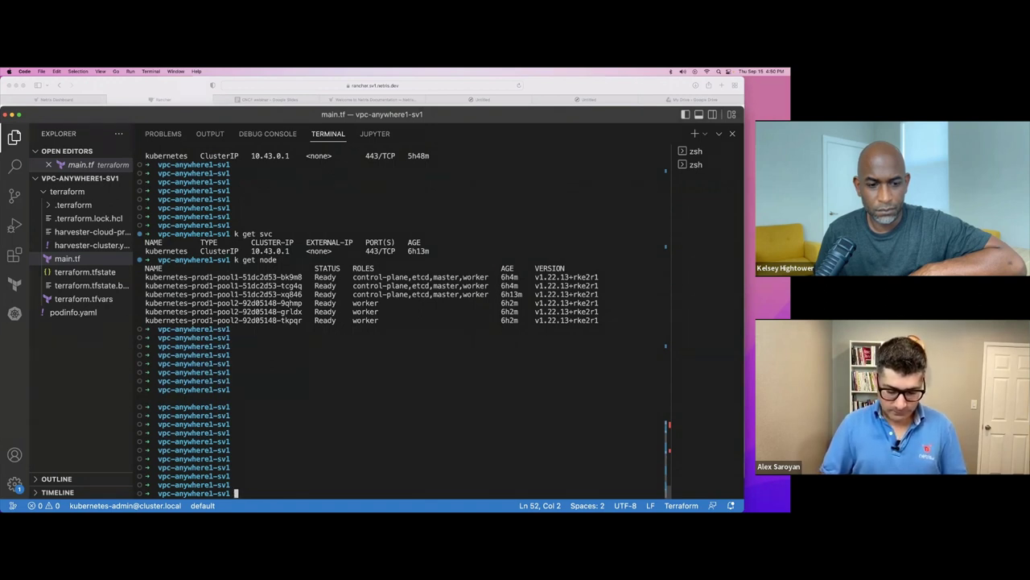
text(export KUBE)
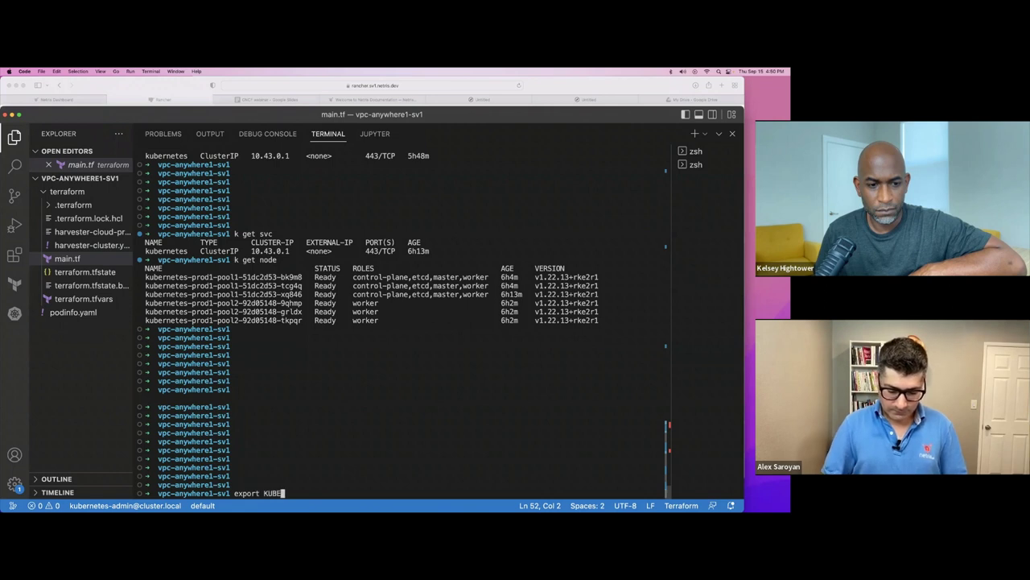
text(CONFIG=~/Downloads/kube)
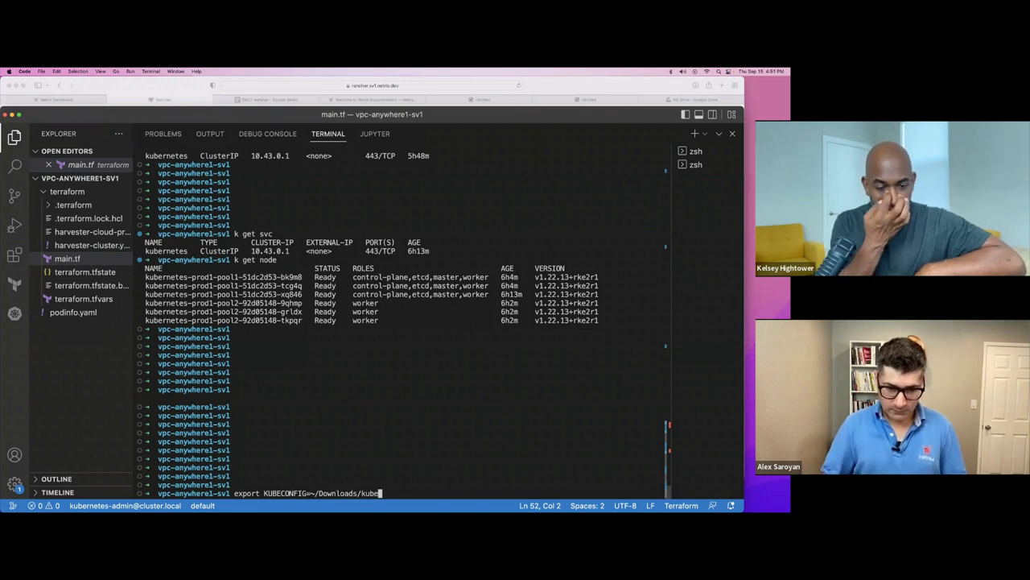
key(Tab)
key(Tab)
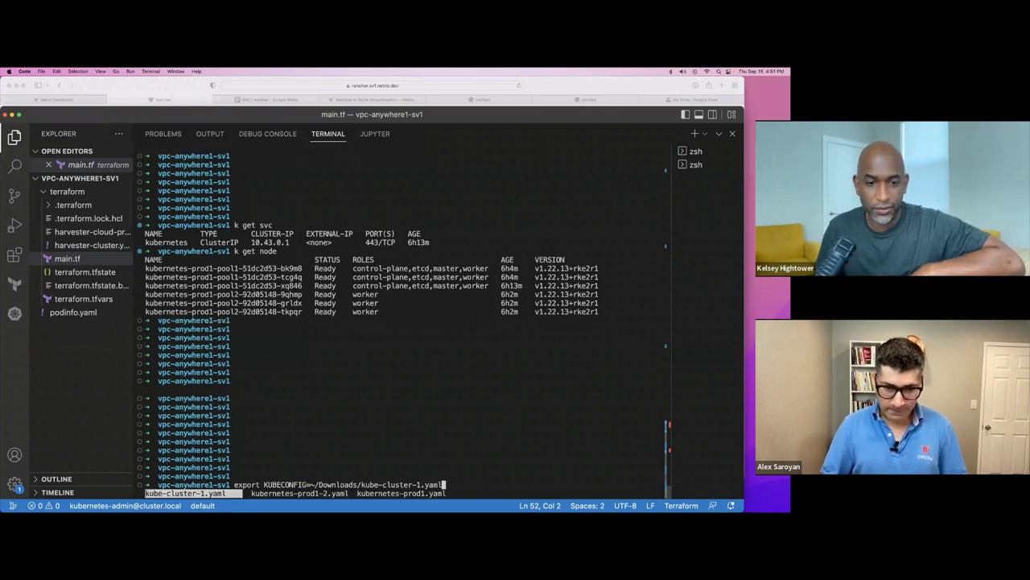
key(BackSpace)
key(BackSpace)
key(BackSpace)
key(BackSpace)
key(BackSpace)
key(BackSpace)
key(BackSpace)
key(BackSpace)
key(BackSpace)
key(BackSpace)
key(BackSpace)
key(BackSpace)
key(BackSpace)
key(BackSpace)
key(BackSpace)
key(Tab)
text(r)
key(Tab)
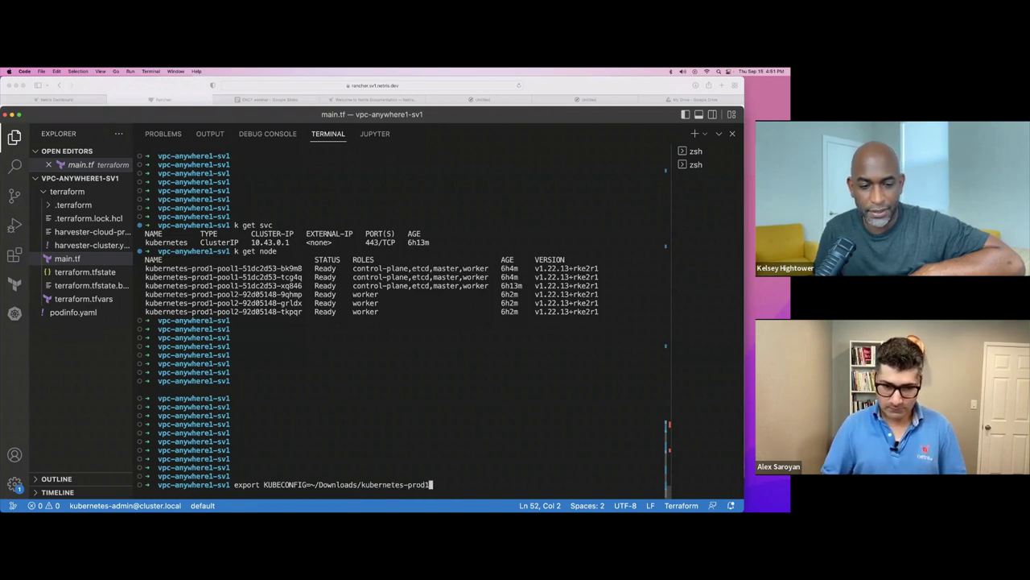
key(Tab)
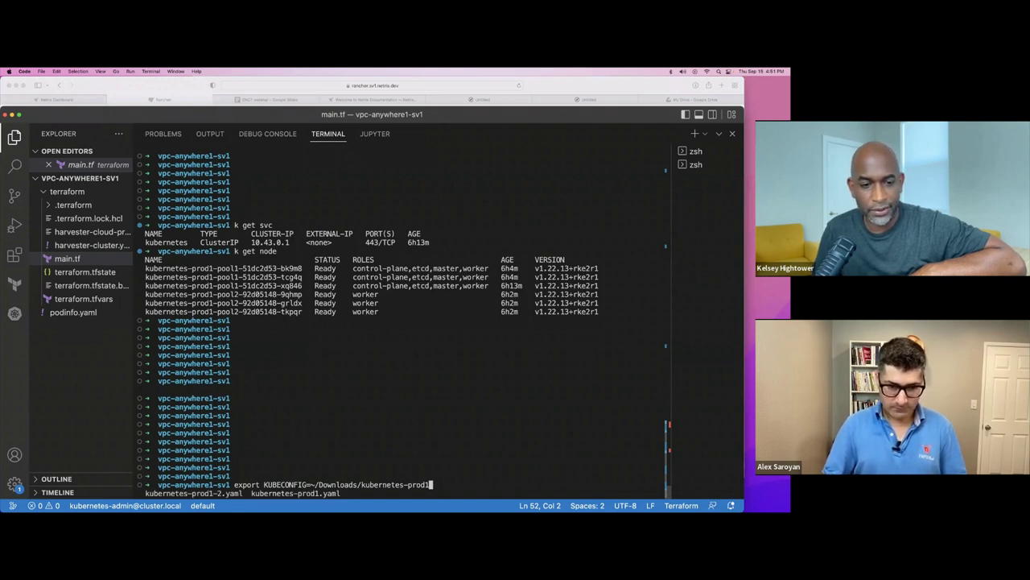
text(-)
key(Tab)
key(Return)
List the nodes of the kubernetes-prod1 cluster with k get nodes, leaving blank prompt lines around the output.
key(Return)
key(Return)
key(Return)
text(k get nodes)
key(Return)
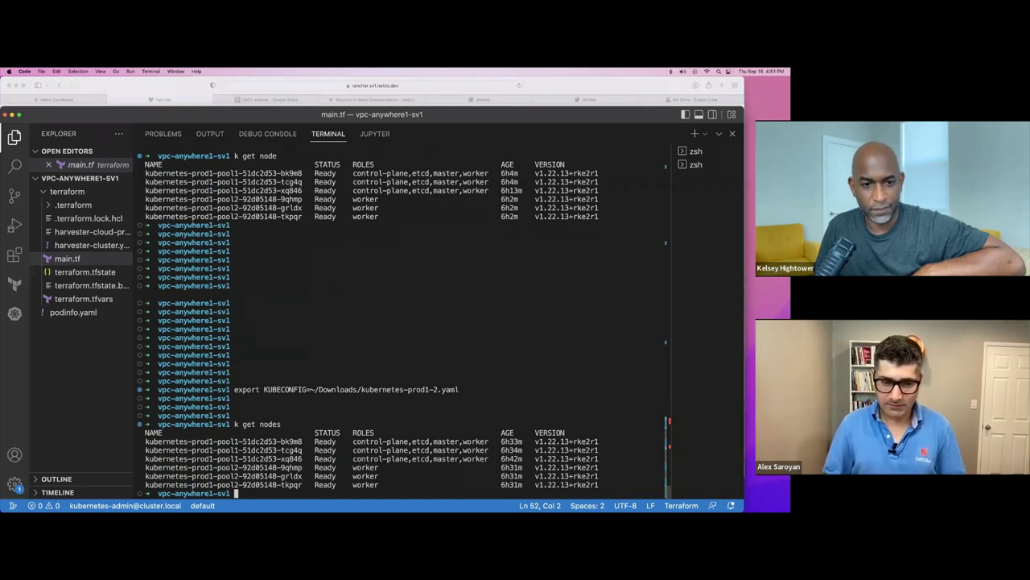
key(Return)
key(Return)
key(Return)
key(Return)
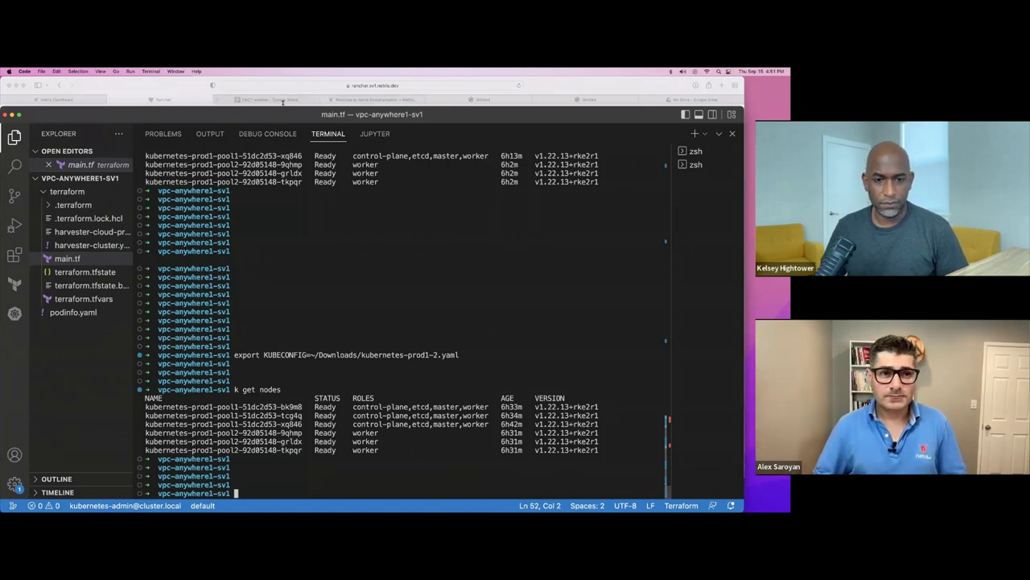
Switch to the browser and review Rancher's cluster list, the Lab Setup slide and the Netris V-Net gateways.
click(152, 87)
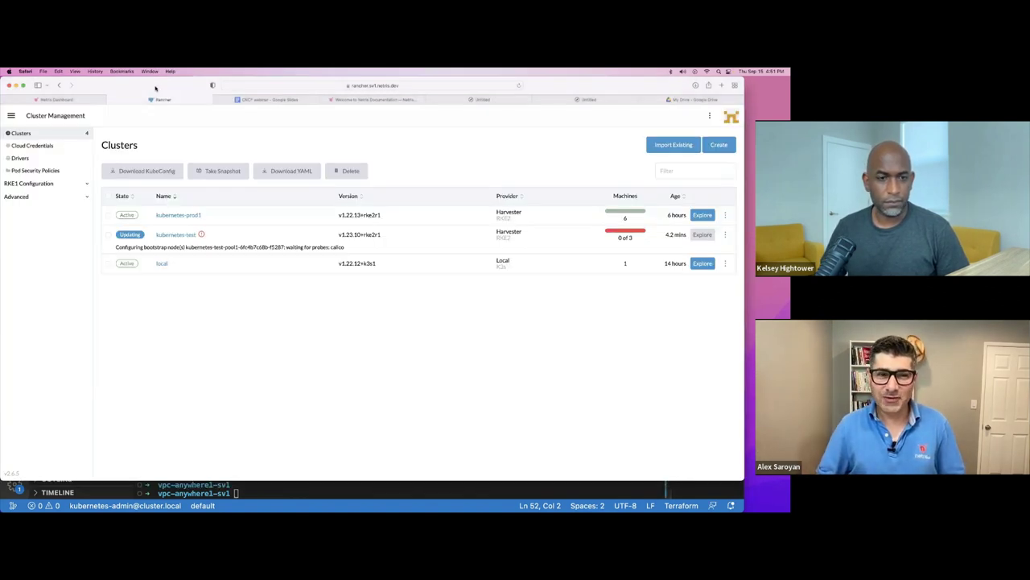
click(278, 102)
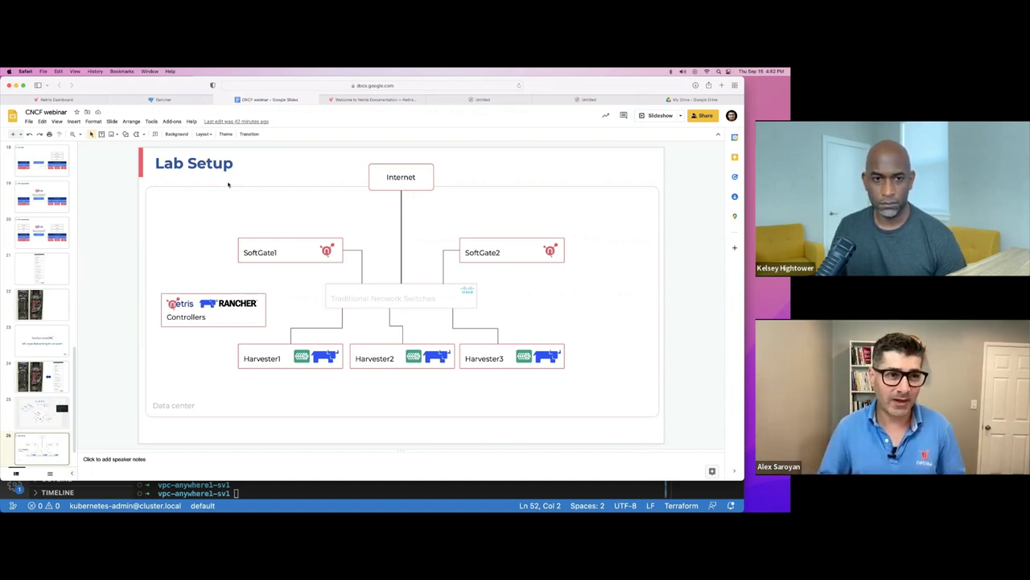
click(55, 99)
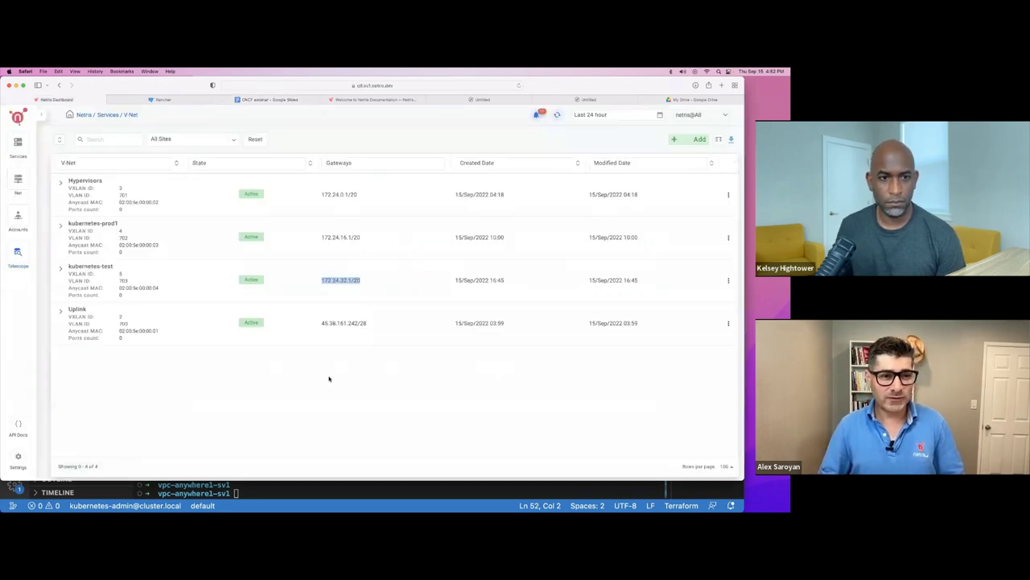
click(360, 231)
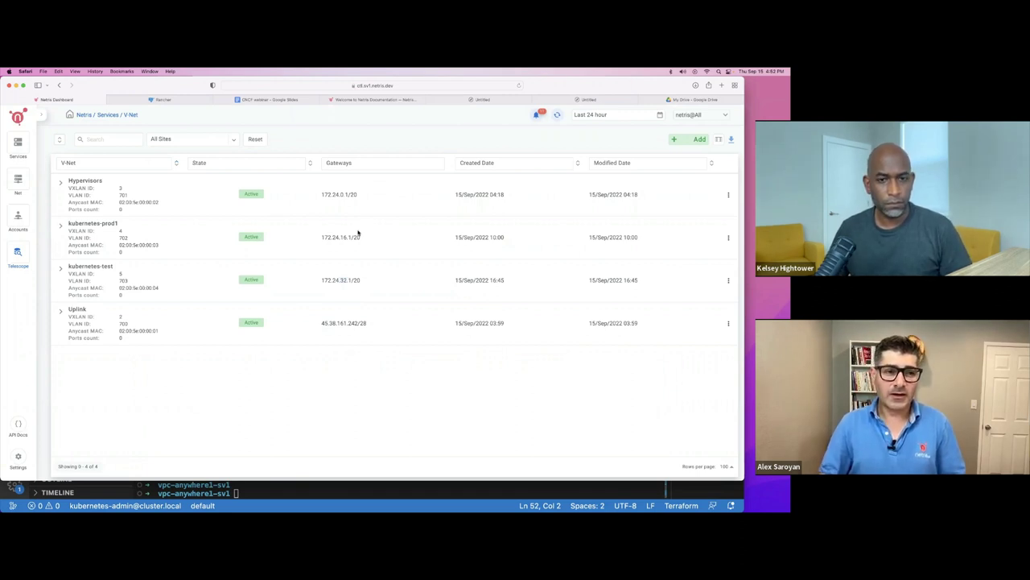
Return to the VS Code terminal, list the pods in the netris-operator namespace and highlight the controller manager's status.
click(370, 492)
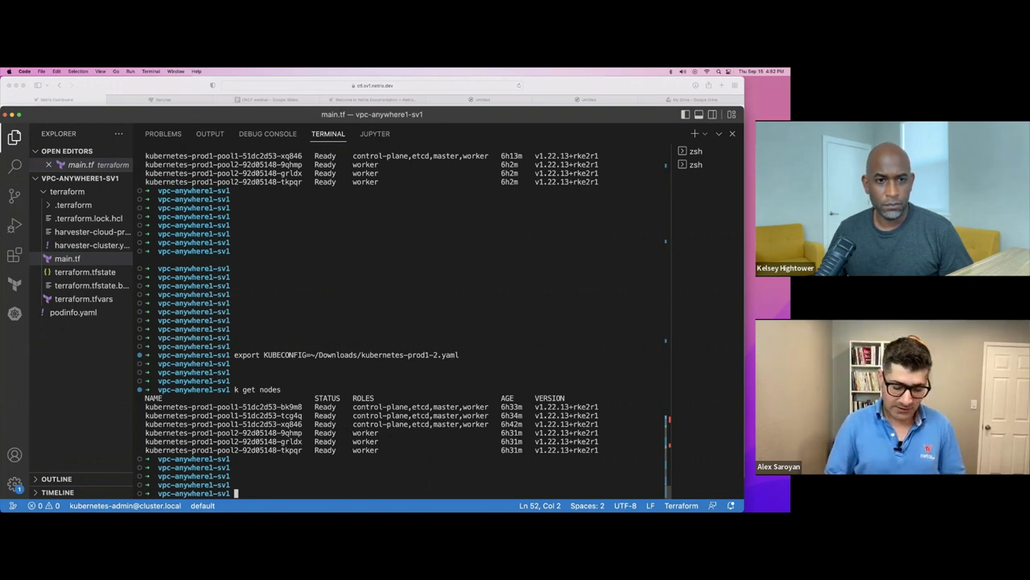
text(k get )
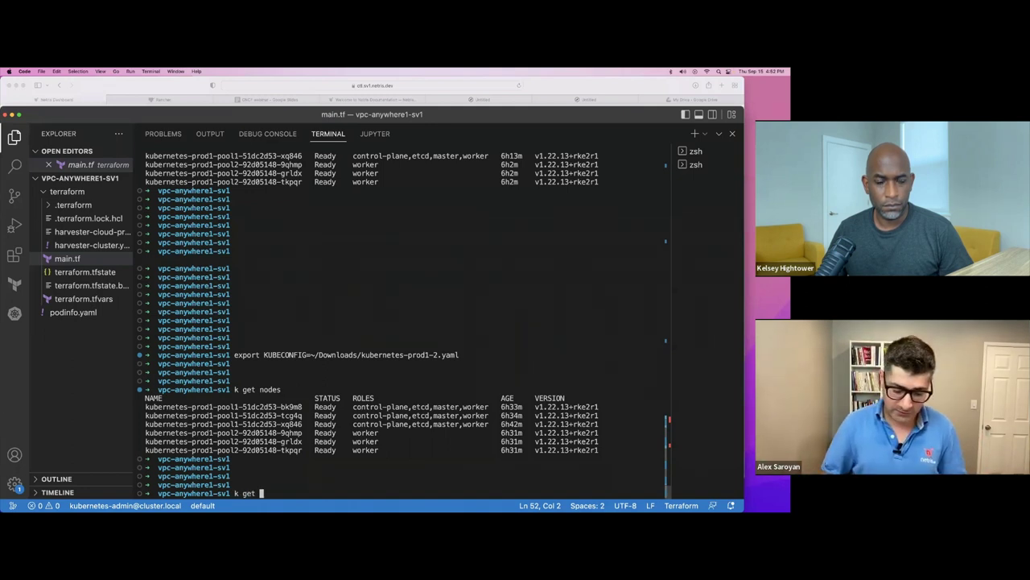
text(pod -n  netris-)
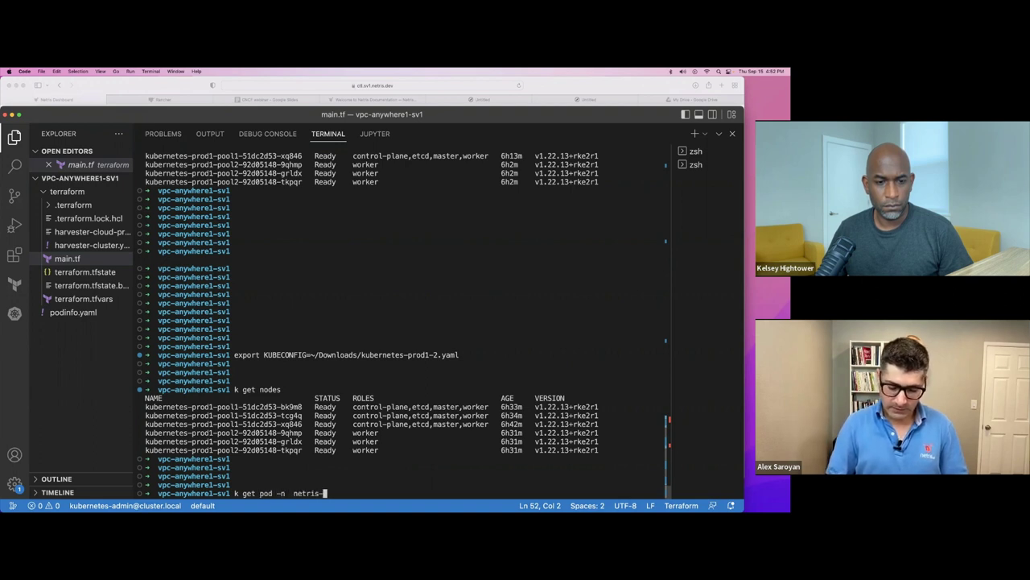
text(operator)
key(Return)
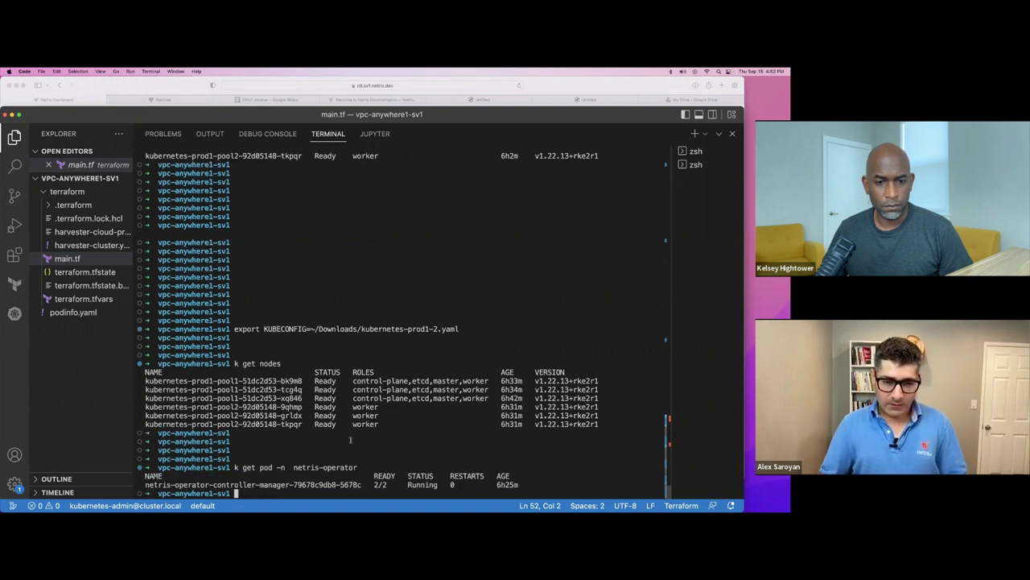
triple_click(286, 483)
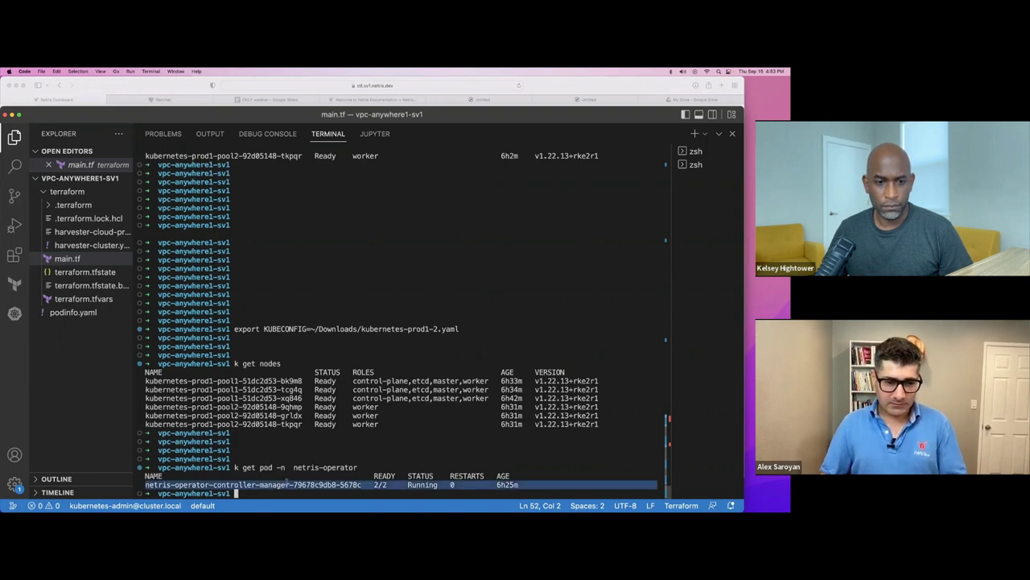
double_click(422, 484)
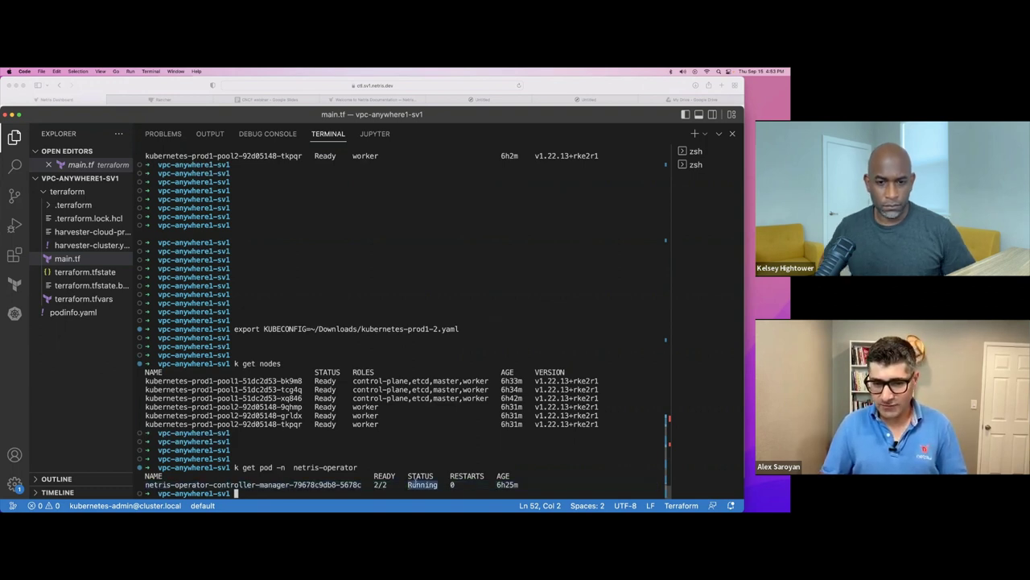
click(419, 476)
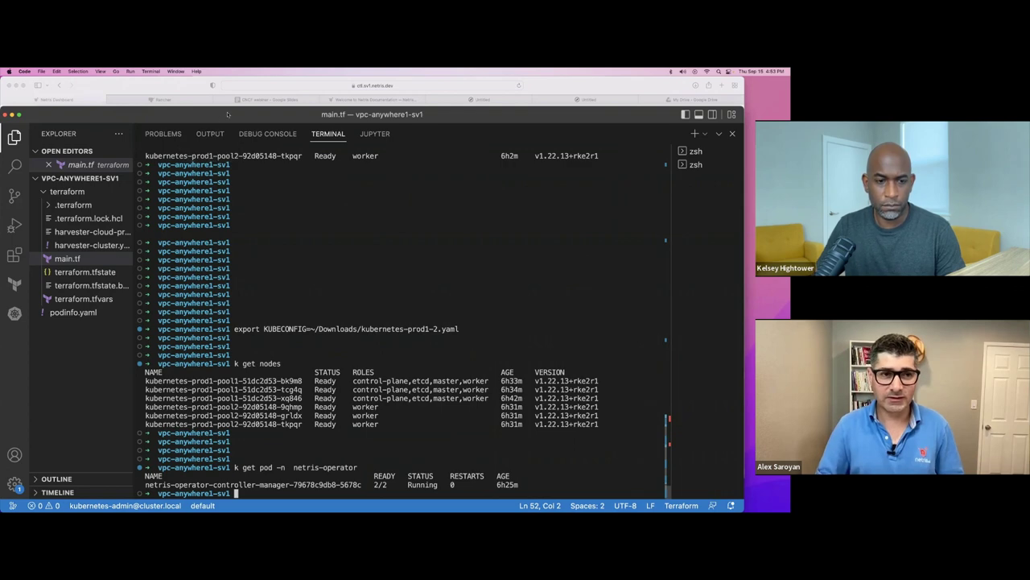
Open the L4 Load Balancer list in Netris and arrange the browser and VS Code windows so both are visible.
drag(228, 110, 227, 199)
click(174, 129)
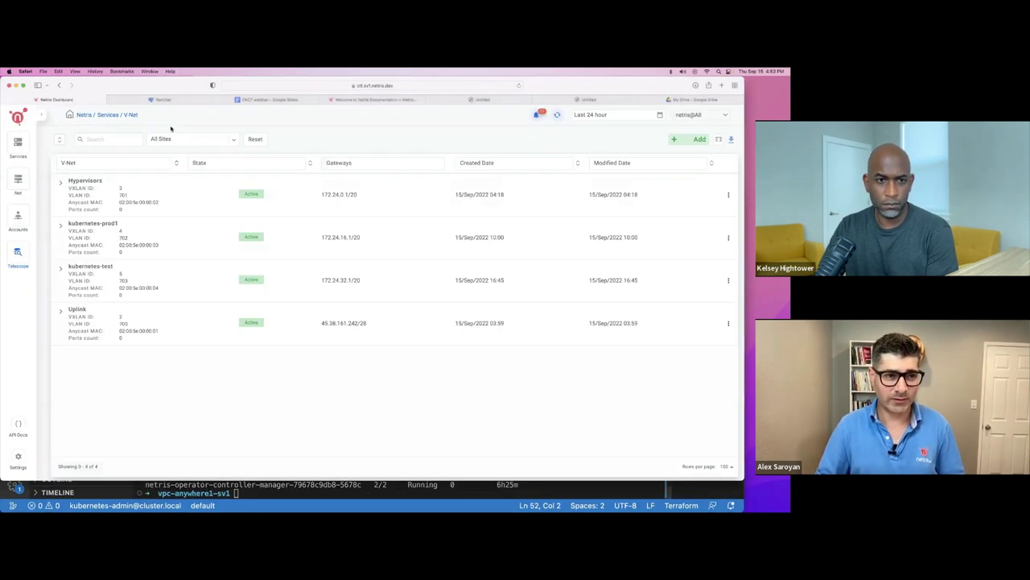
mouse_move(18, 143)
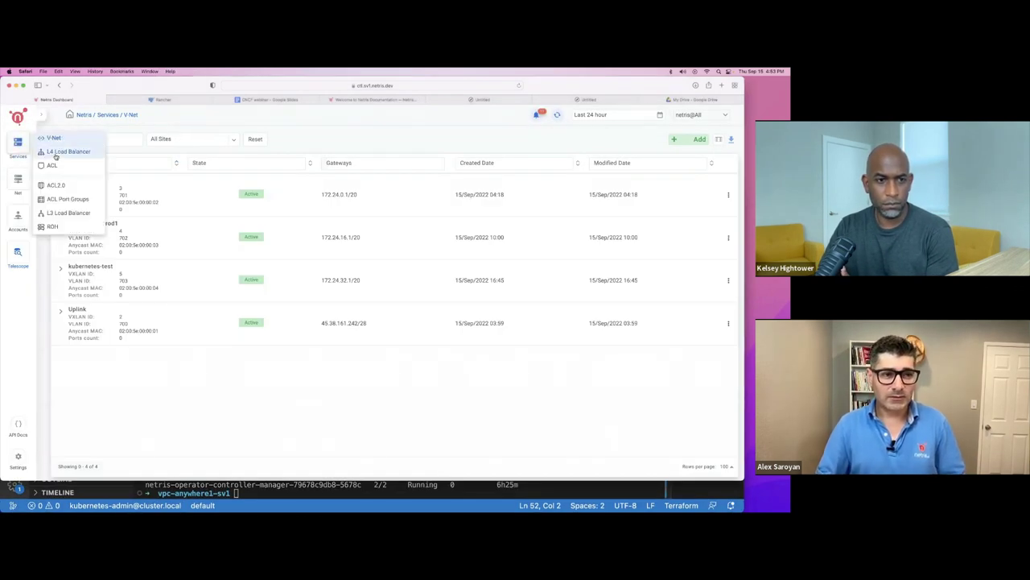
click(68, 152)
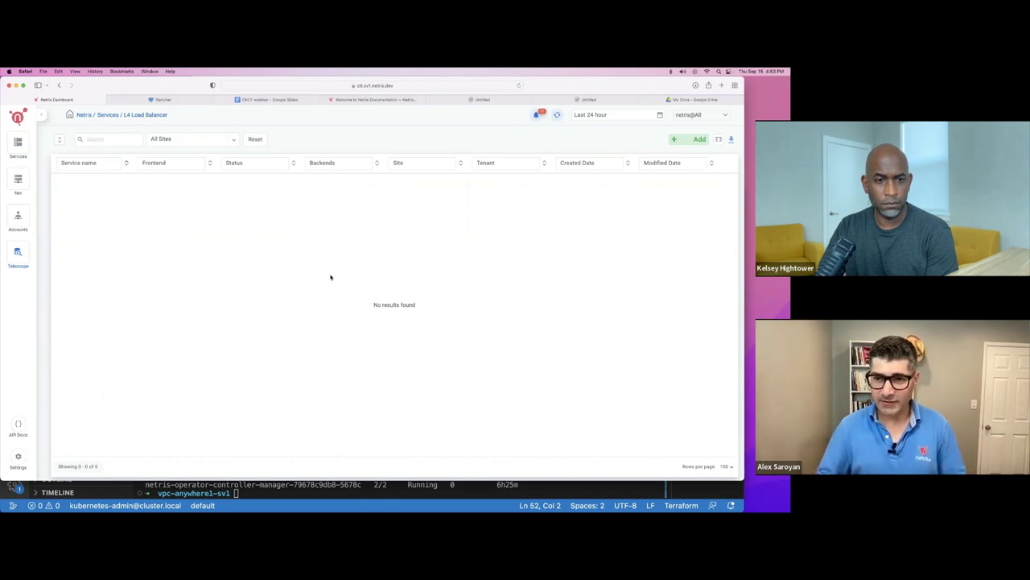
drag(358, 478, 354, 378)
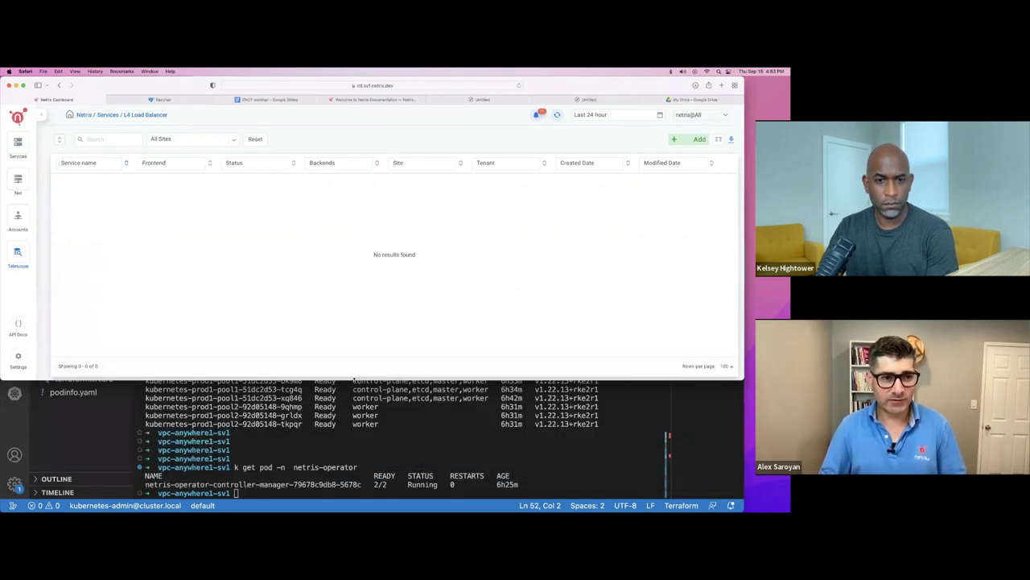
click(672, 140)
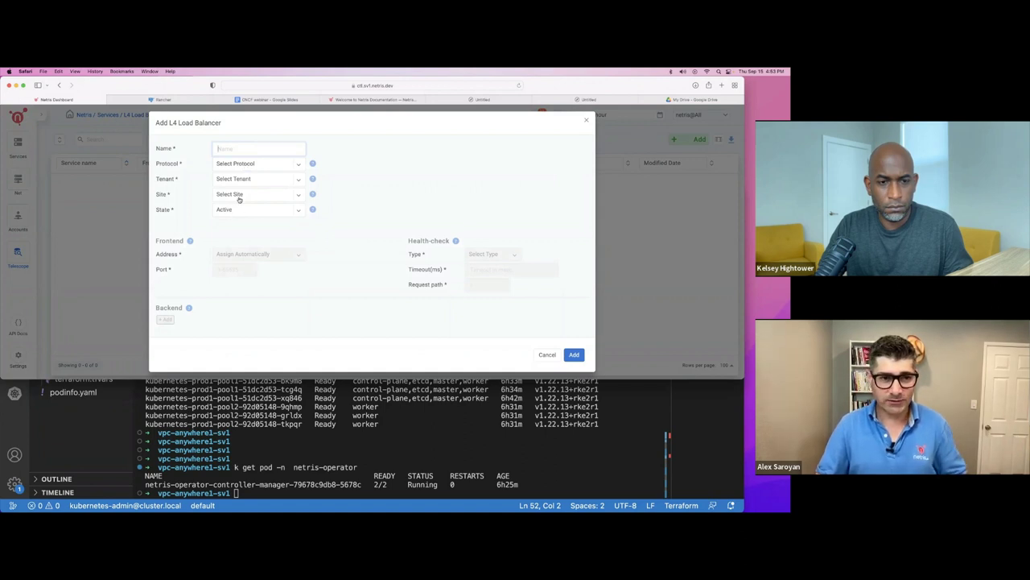
click(262, 167)
click(249, 199)
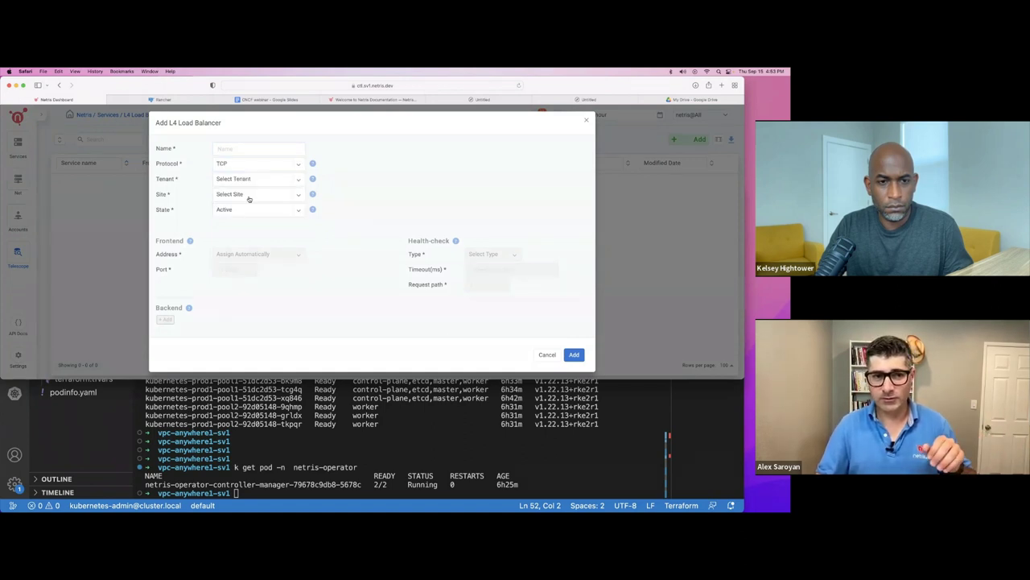
click(549, 355)
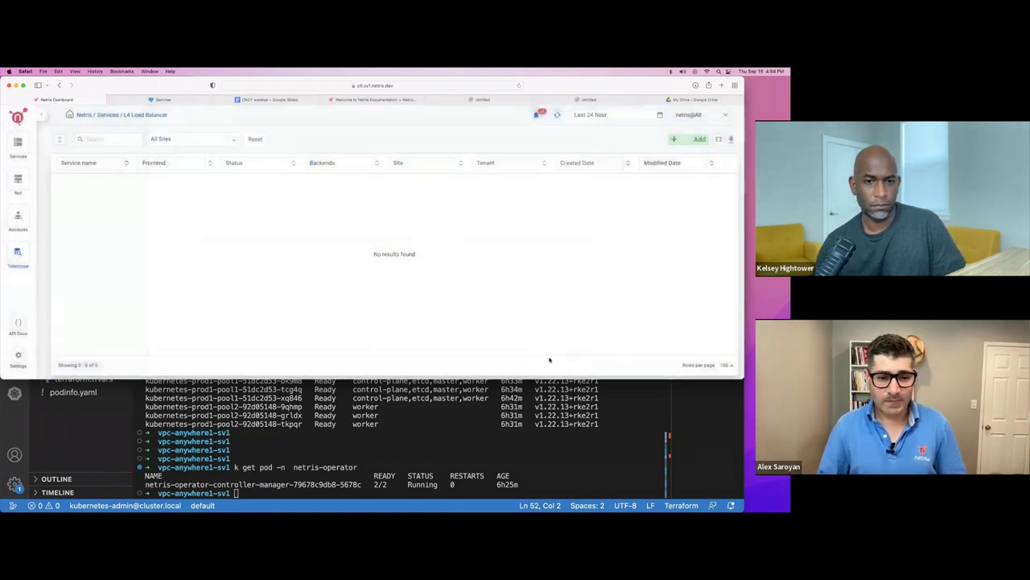
Open podinfo.yaml in VS Code and examine its Service definition of type LoadBalancer.
click(390, 444)
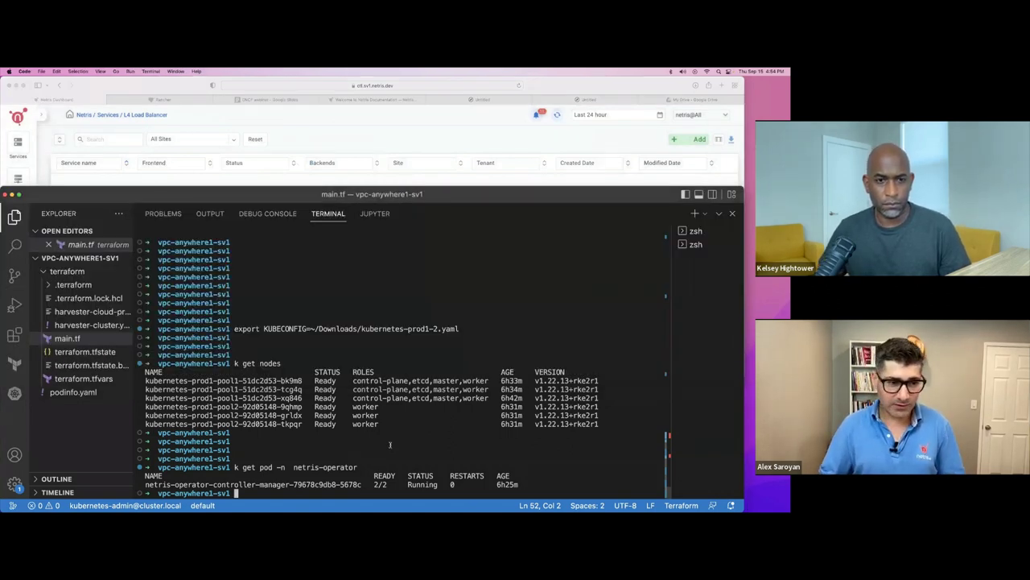
click(89, 392)
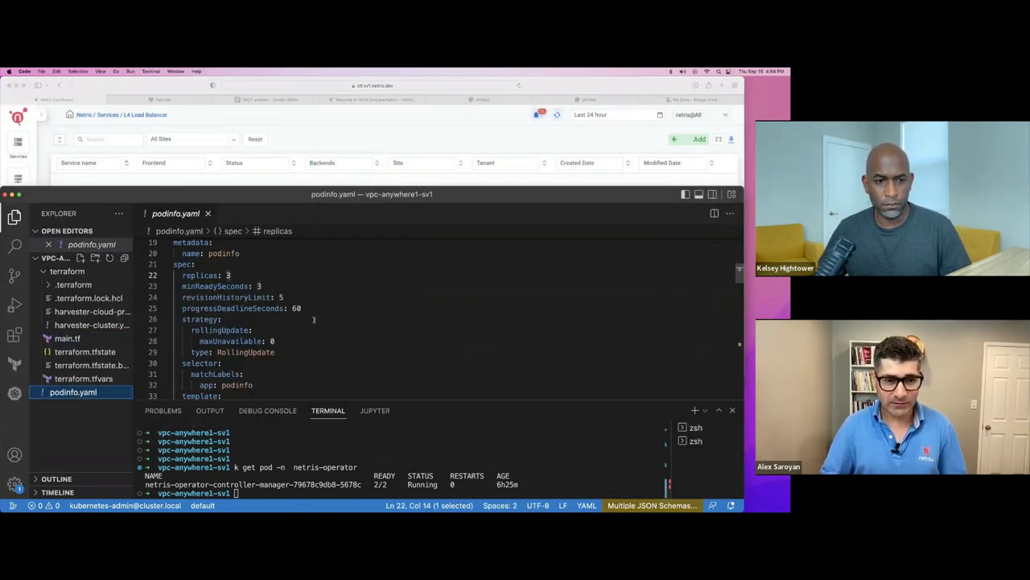
scroll(311, 321, up, 6)
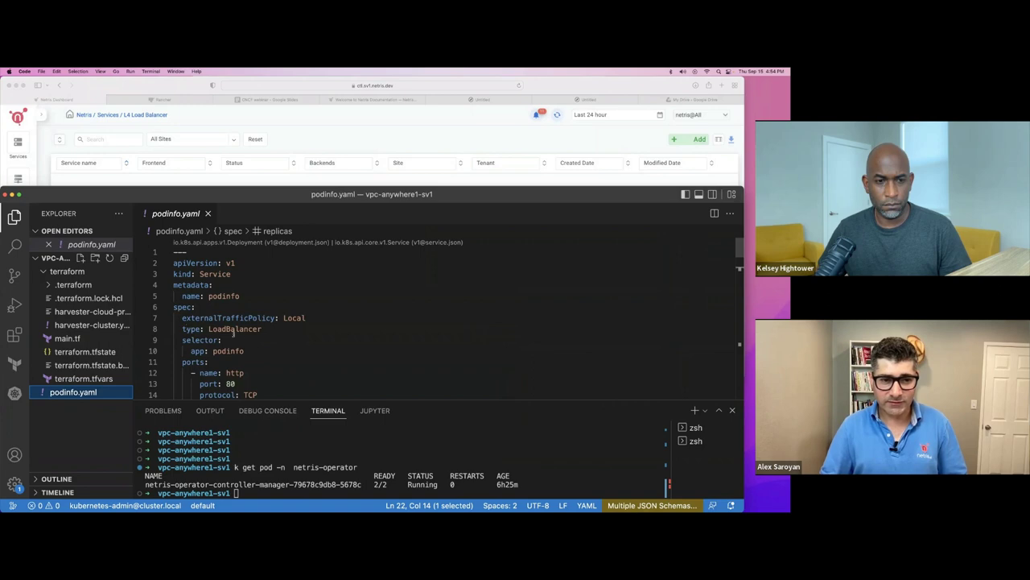
Maximize the terminal area and deploy the podinfo service and deployment by running k apply -f podinfo.yaml.
click(719, 410)
click(537, 405)
text(k )
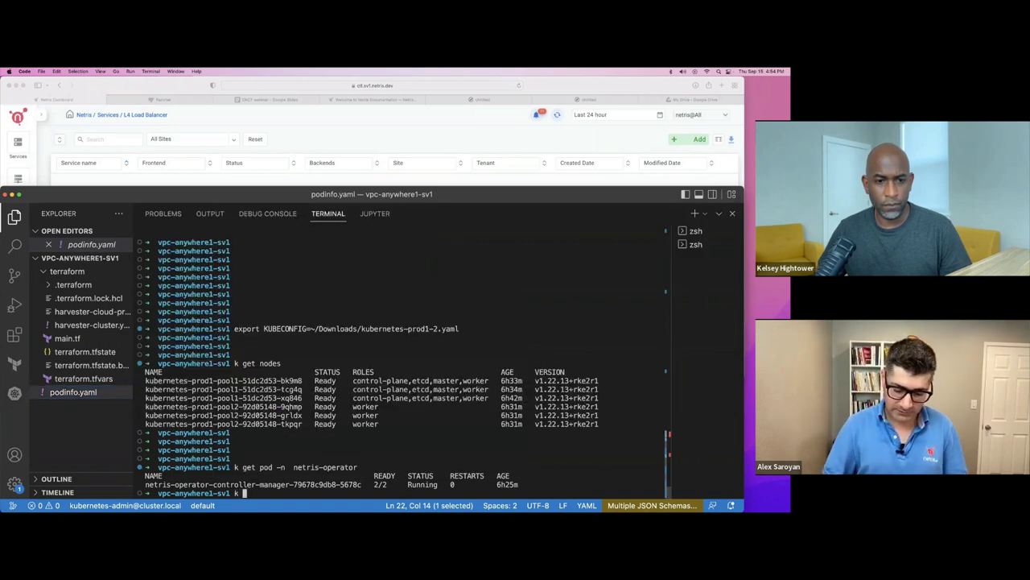
text(apply -f podinfo.yaml)
key(Return)
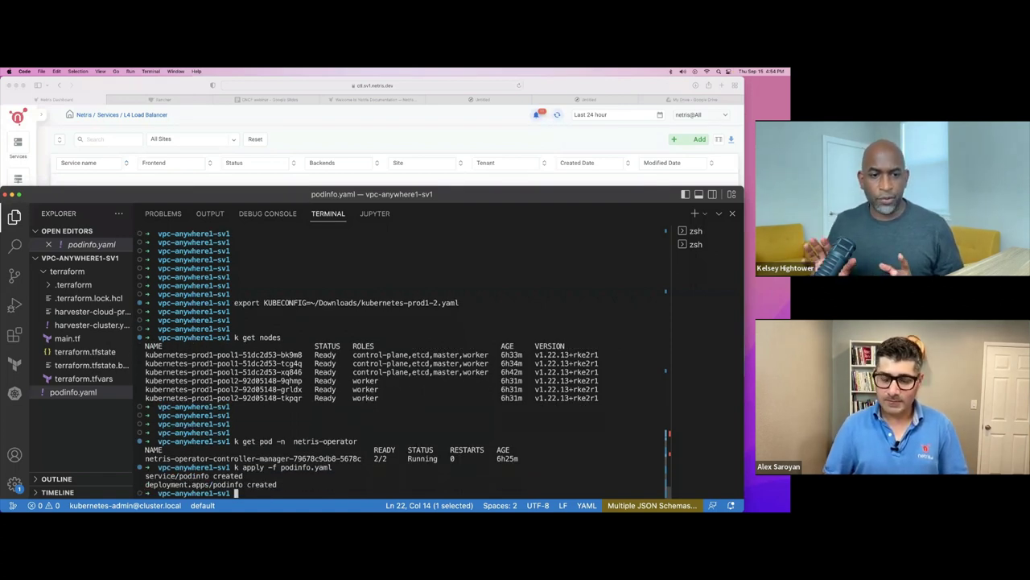
List the cluster's services with k get svc and uncover the Netris load balancer list behind the VS Code window.
text(k get svc)
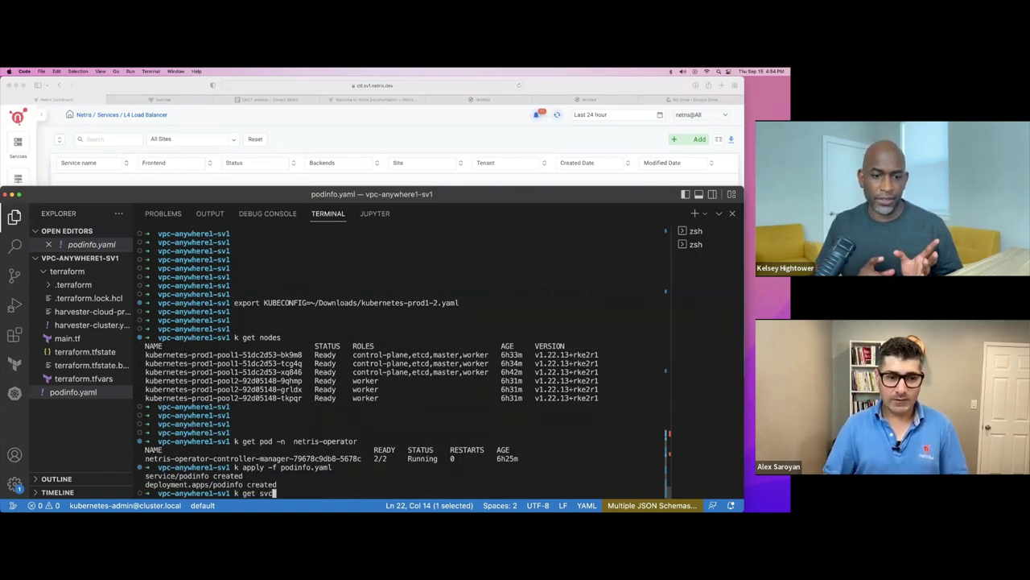
key(Return)
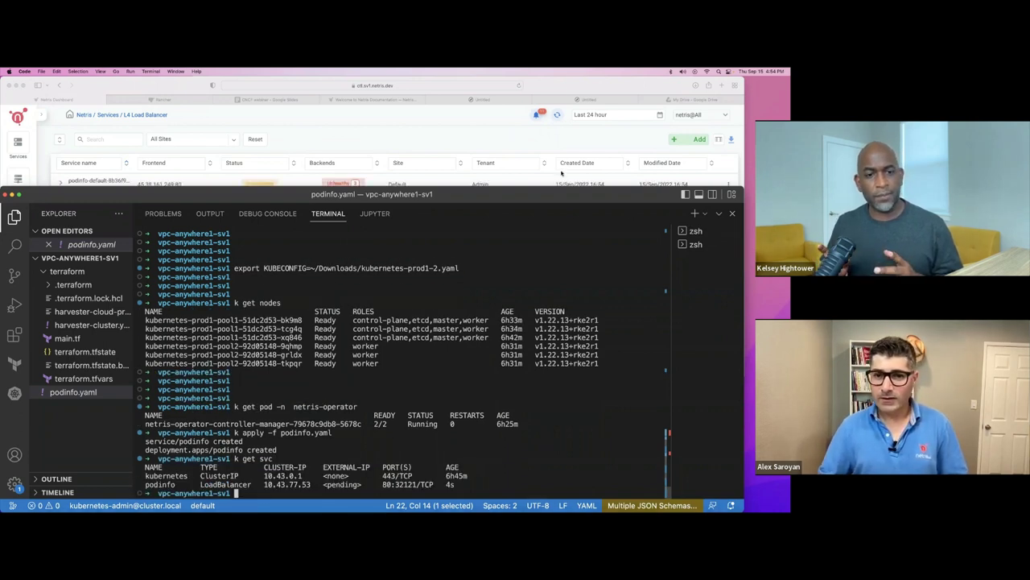
drag(543, 188, 549, 251)
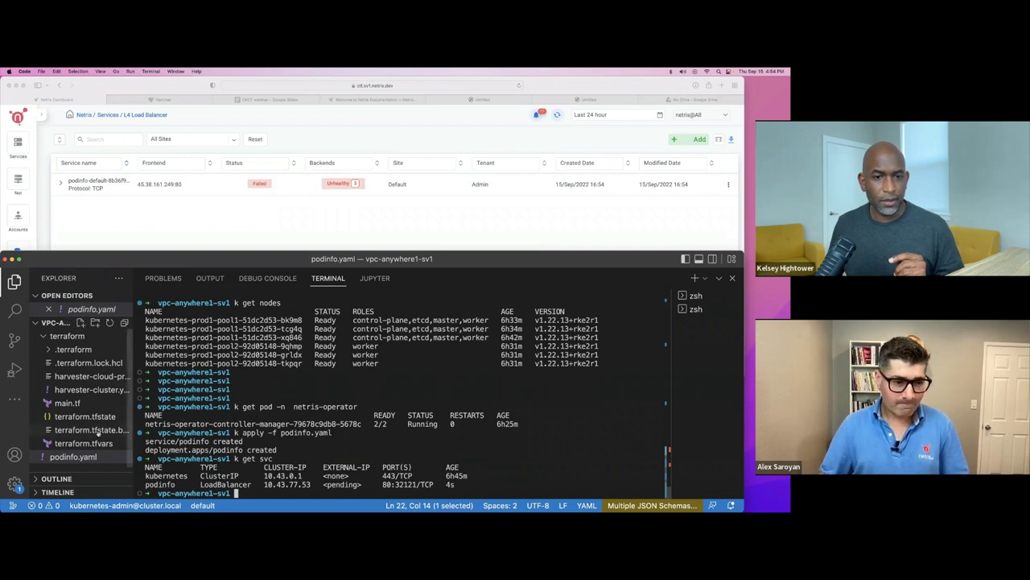
Bring podinfo.yaml back into the editor and review its Service definition, keeping the load balancer list visible behind the window.
click(73, 456)
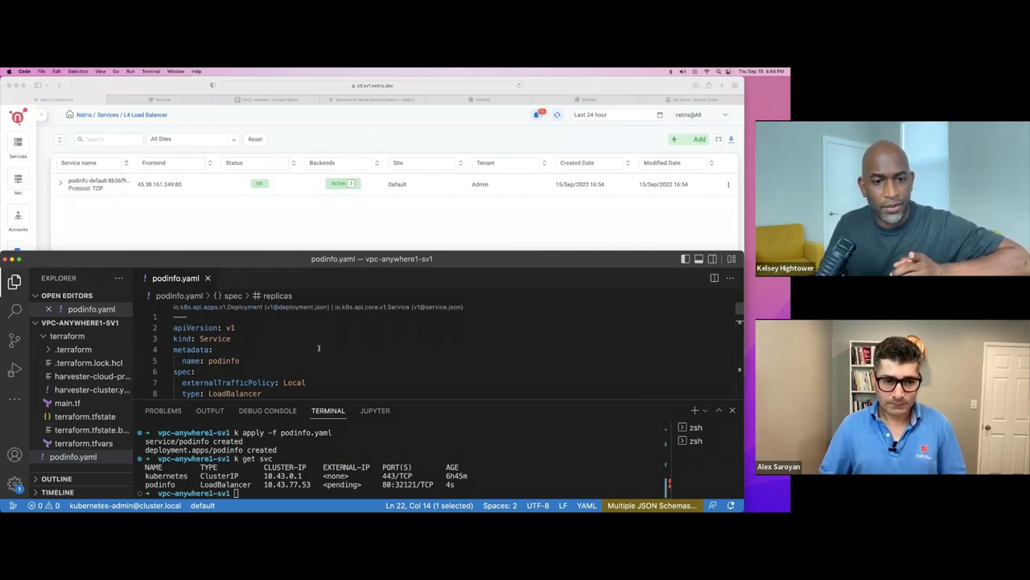
scroll(318, 347, down, 1)
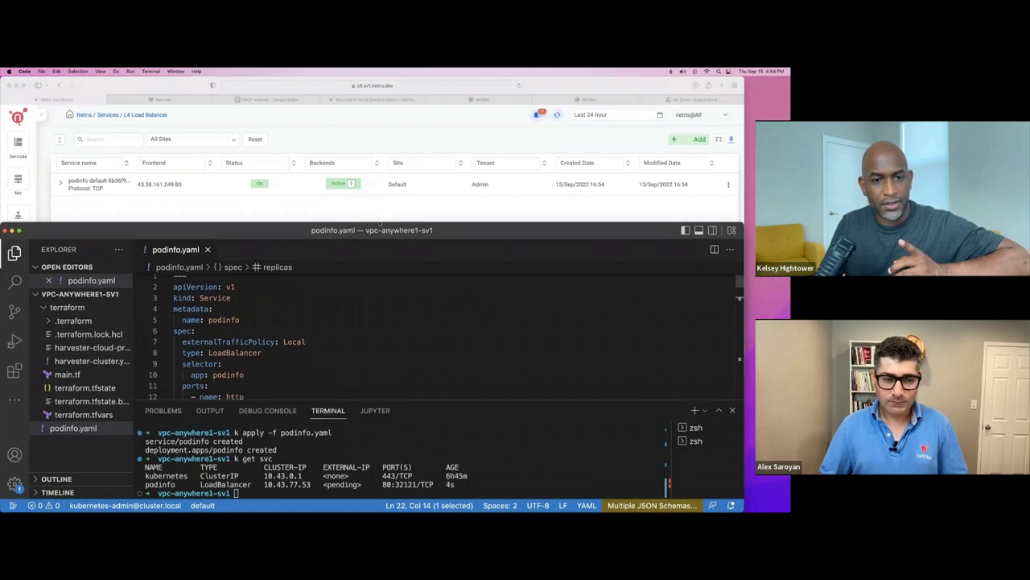
scroll(267, 313, down, 1)
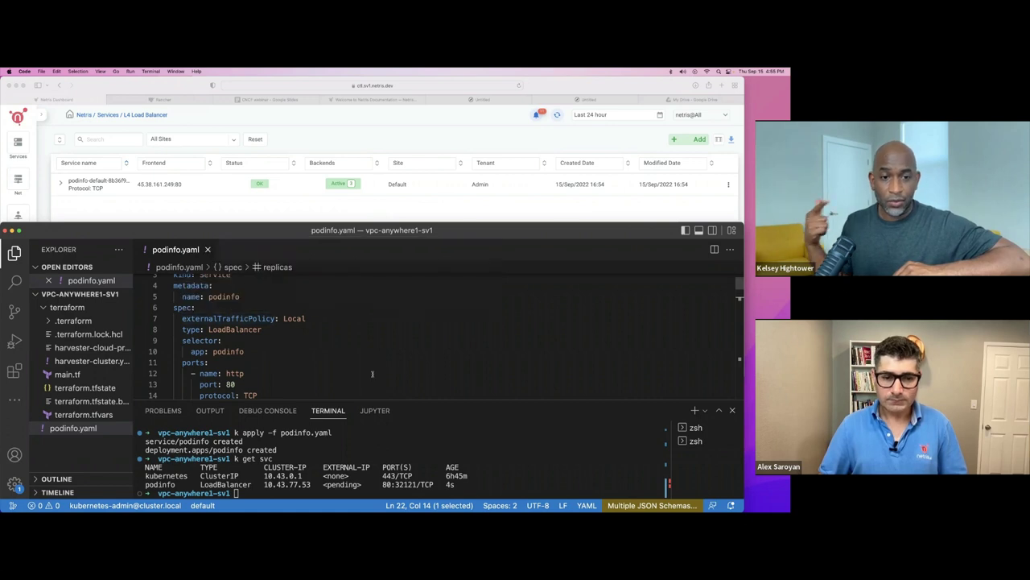
Switch to Netris and expand the podinfo load balancer entry to examine its backend addresses and health-check responses.
click(58, 190)
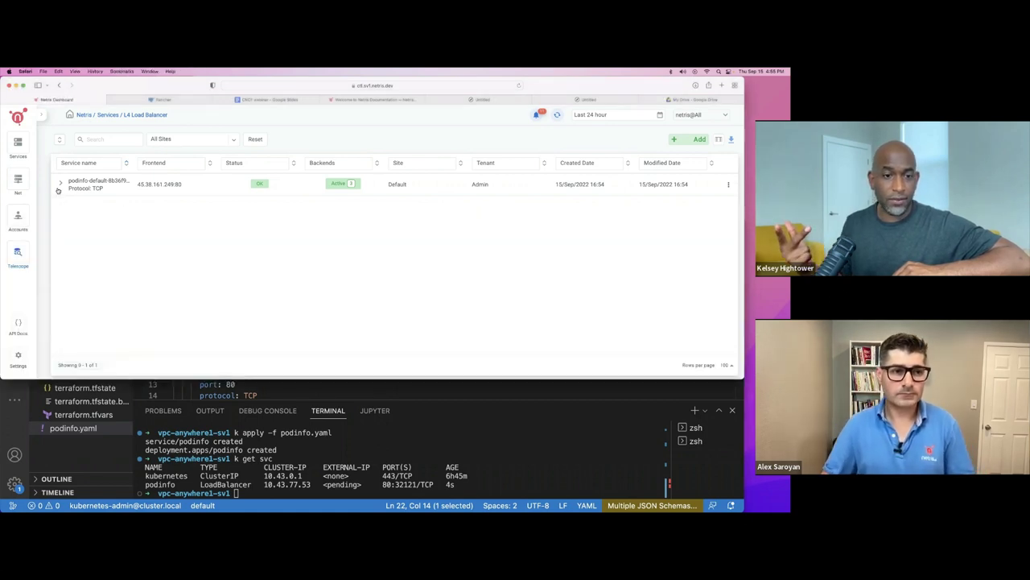
click(59, 185)
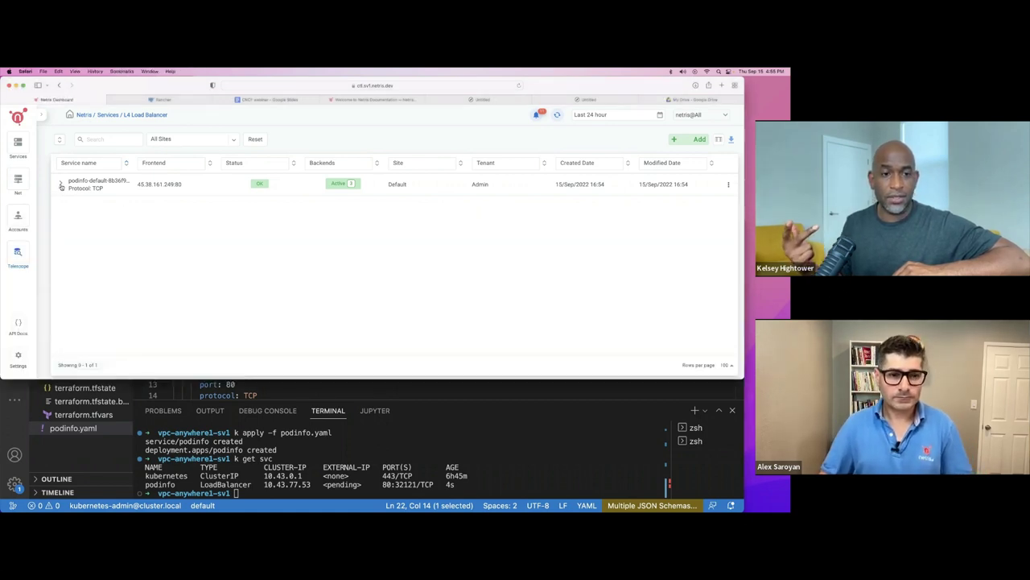
click(431, 393)
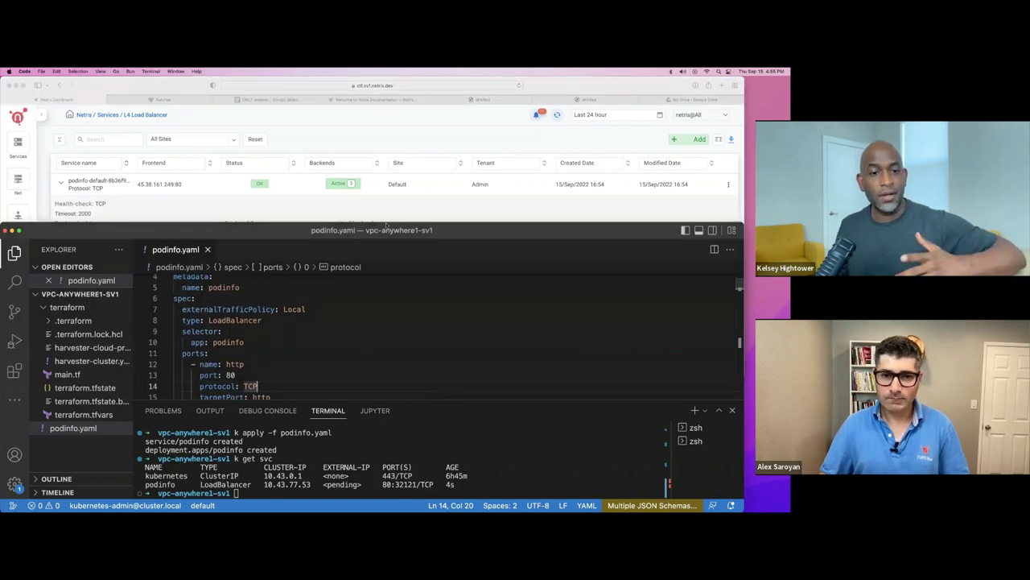
click(381, 143)
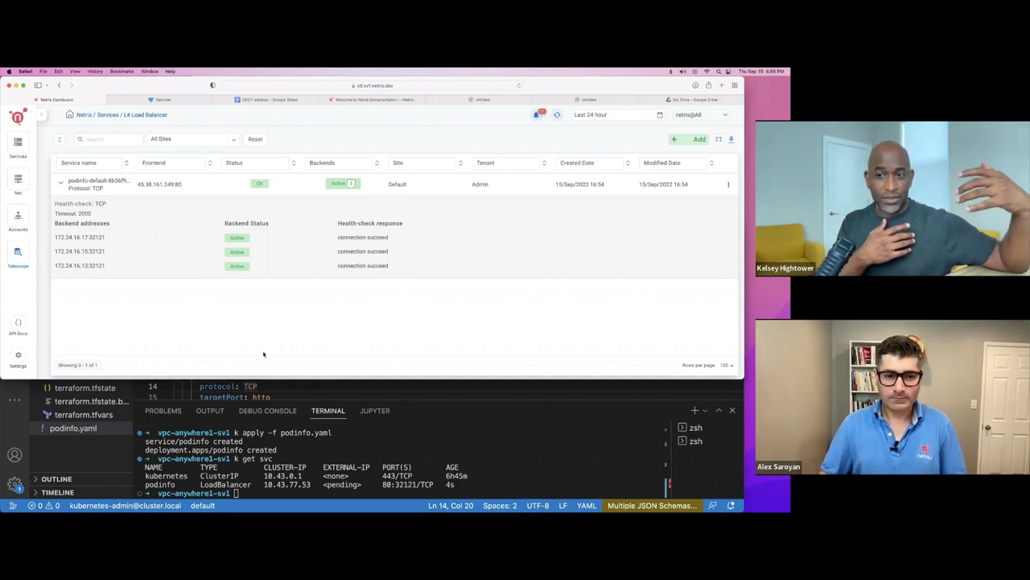
Return to podinfo.yaml in VS Code and examine the Service's LoadBalancer type and the Deployment's replicas setting.
key(super+Tab)
click(339, 364)
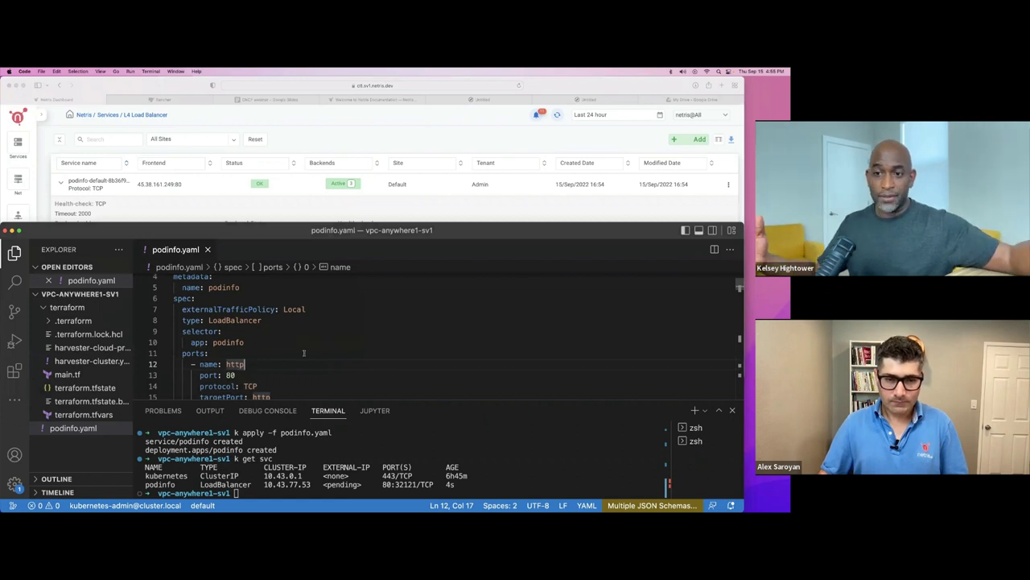
double_click(238, 320)
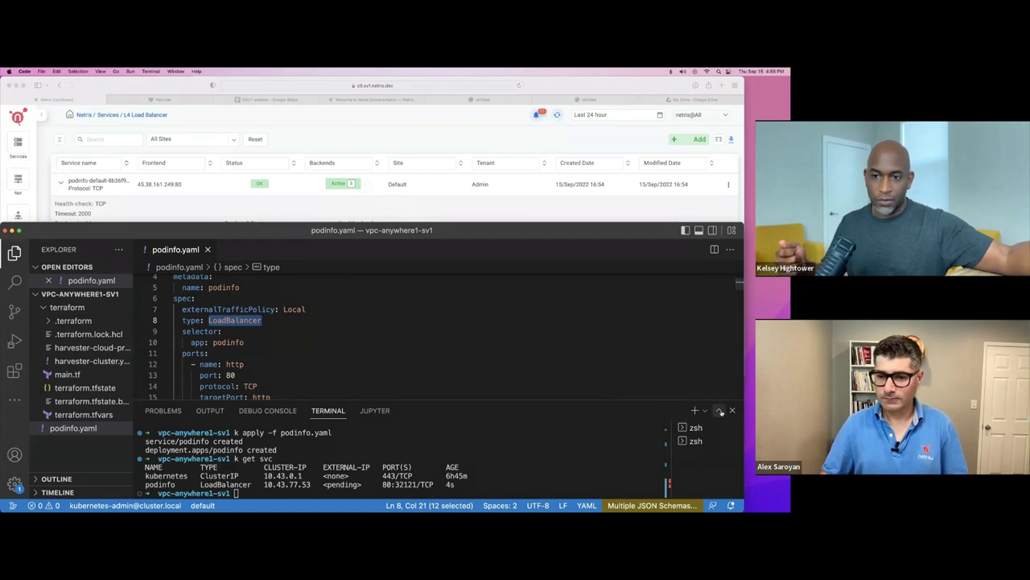
scroll(418, 374, down, 4)
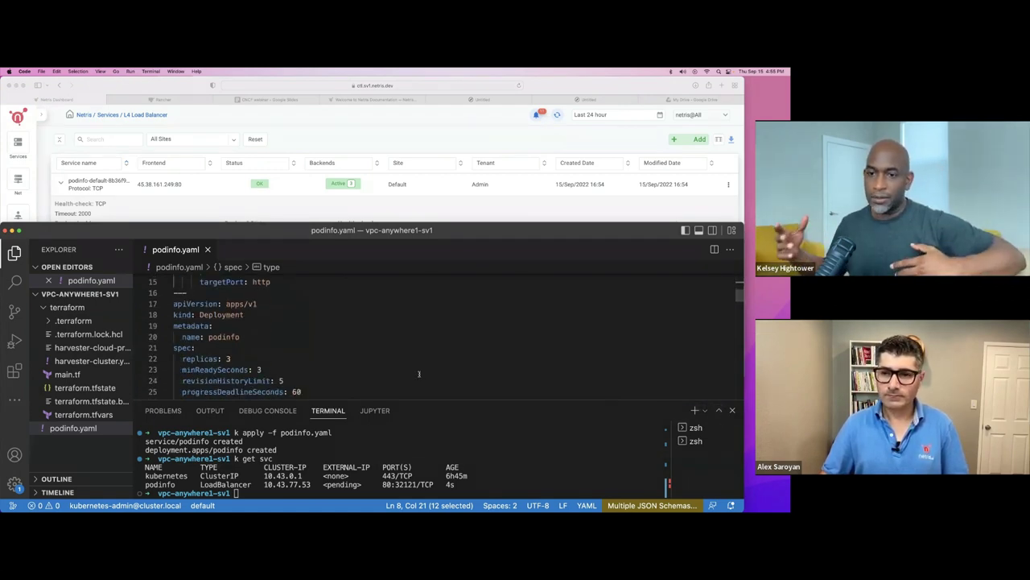
click(242, 357)
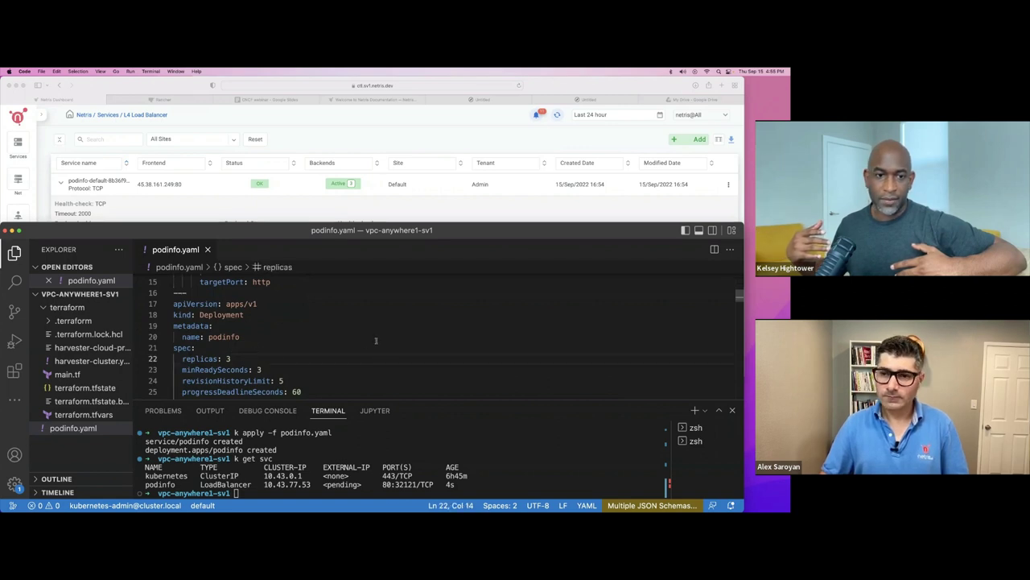
scroll(376, 340, up, 5)
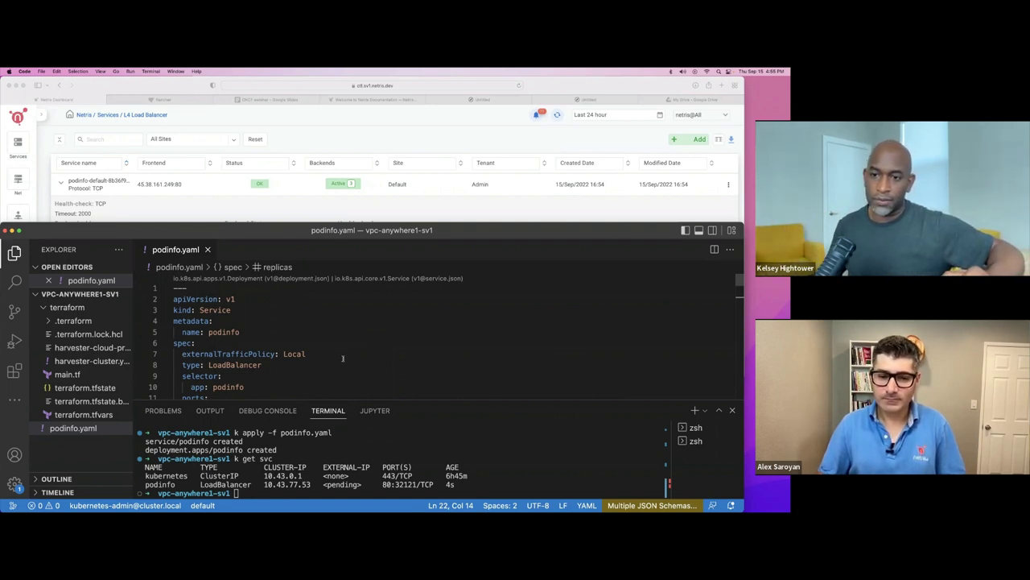
Set the podinfo Deployment's replicas to 10 in podinfo.yaml and save the file.
scroll(342, 358, down, 1)
scroll(342, 359, down, 3)
scroll(283, 355, down, 4)
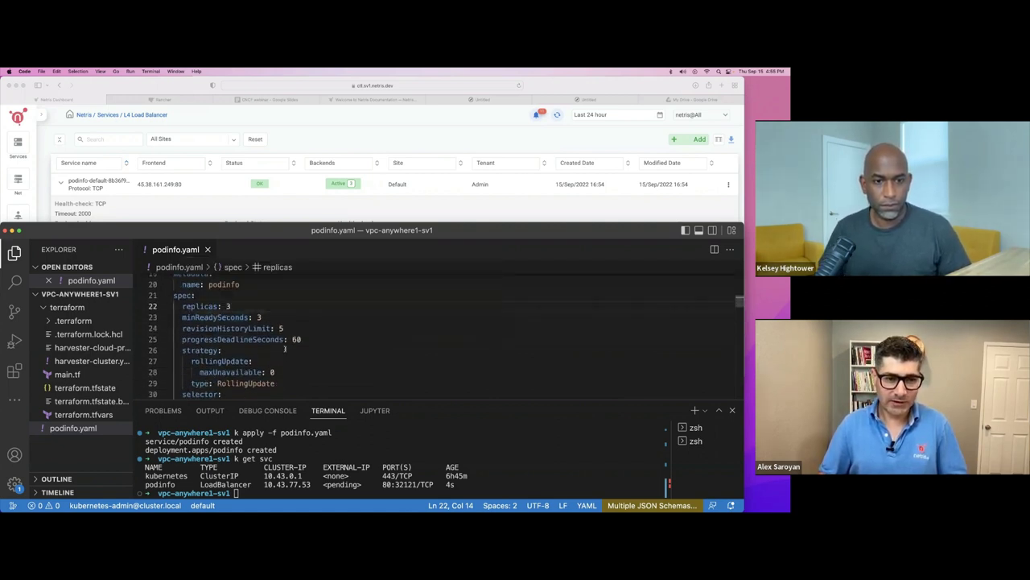
scroll(262, 316, up, 2)
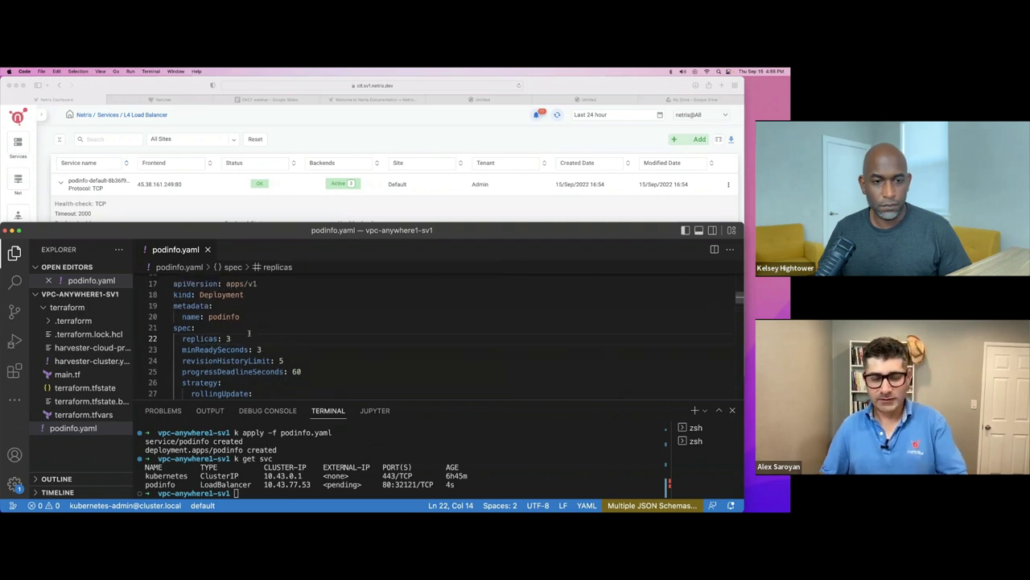
key(BackSpace)
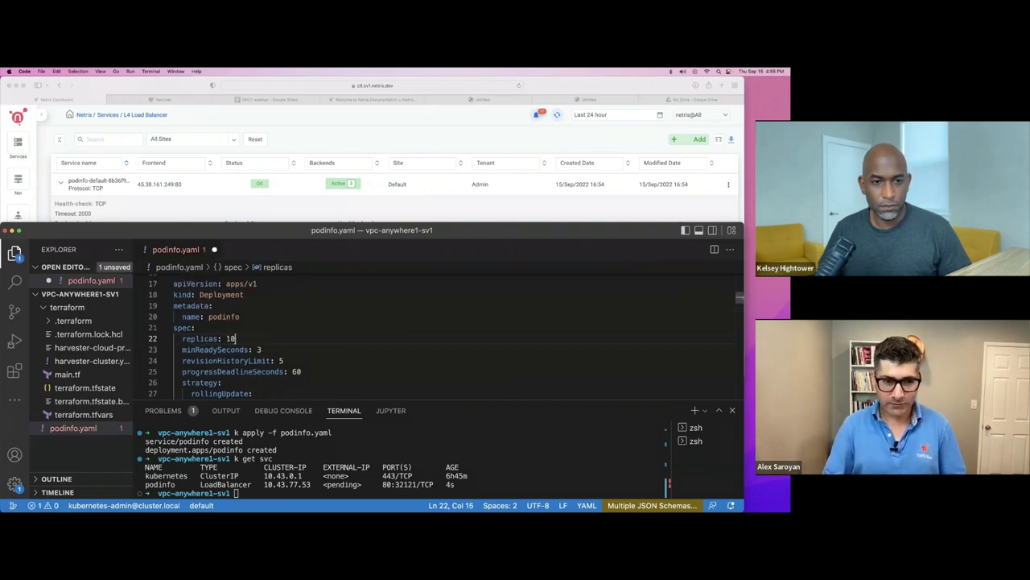
text(10)
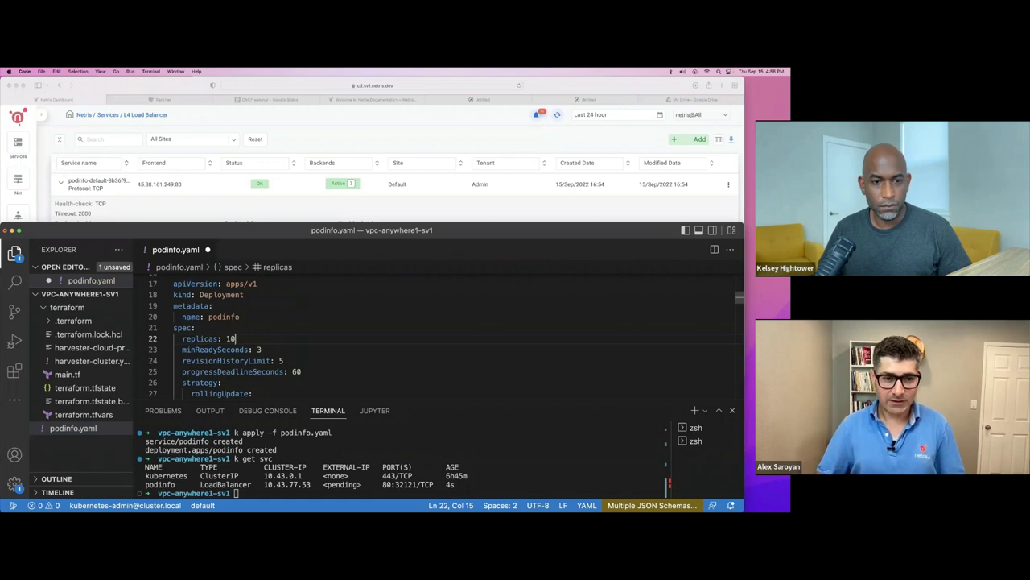
click(258, 319)
key(super+s)
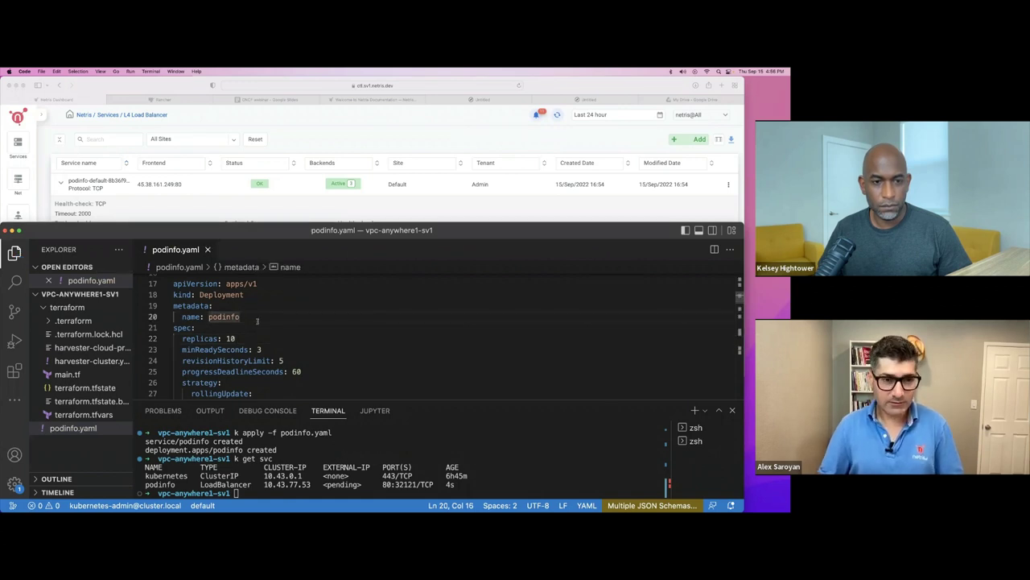
Maximize the terminal area, uncover the Netris backend list, and apply the updated manifest with k apply -f podinfo.yaml.
click(719, 410)
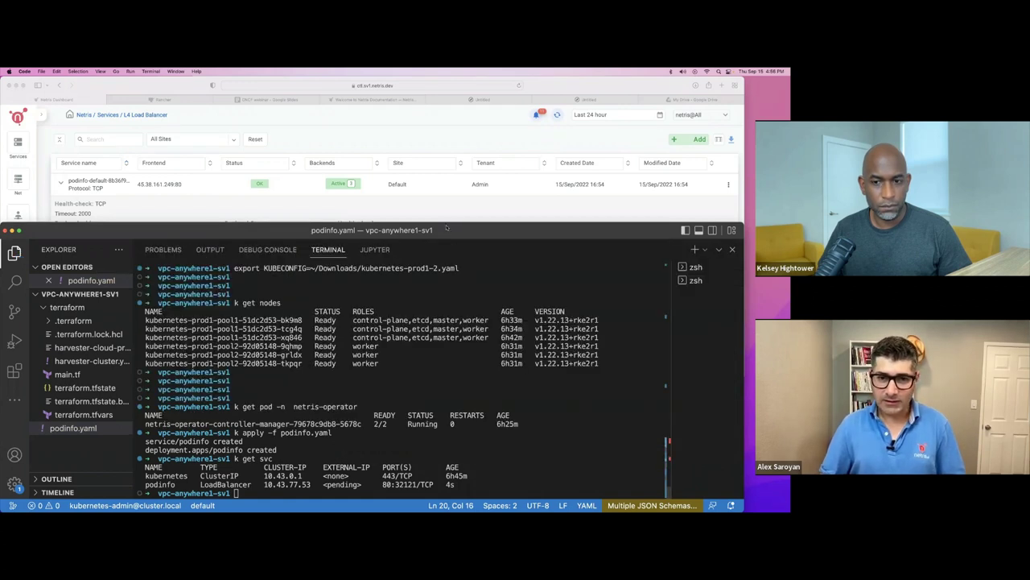
drag(448, 221, 448, 287)
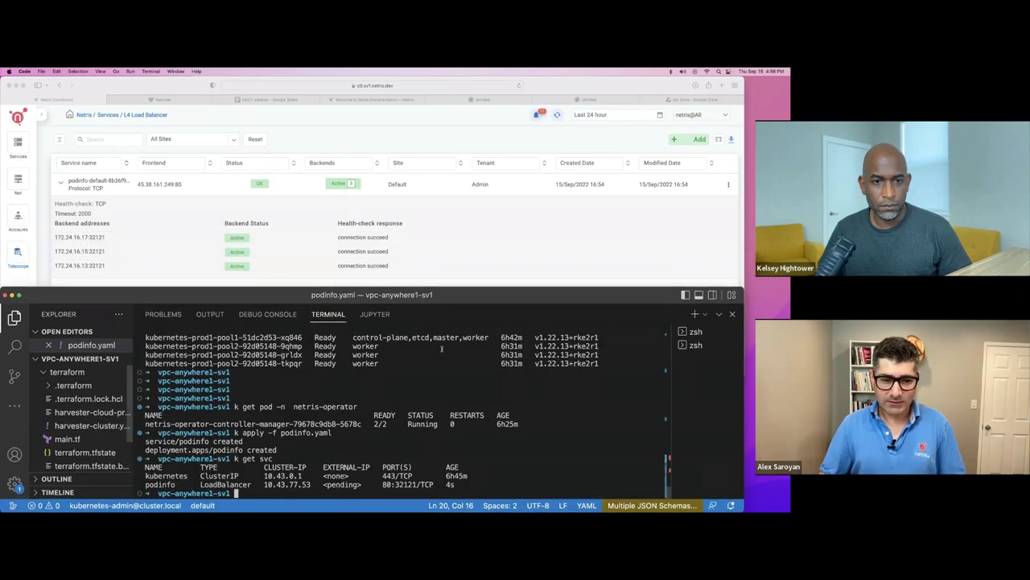
key(Up)
key(Up)
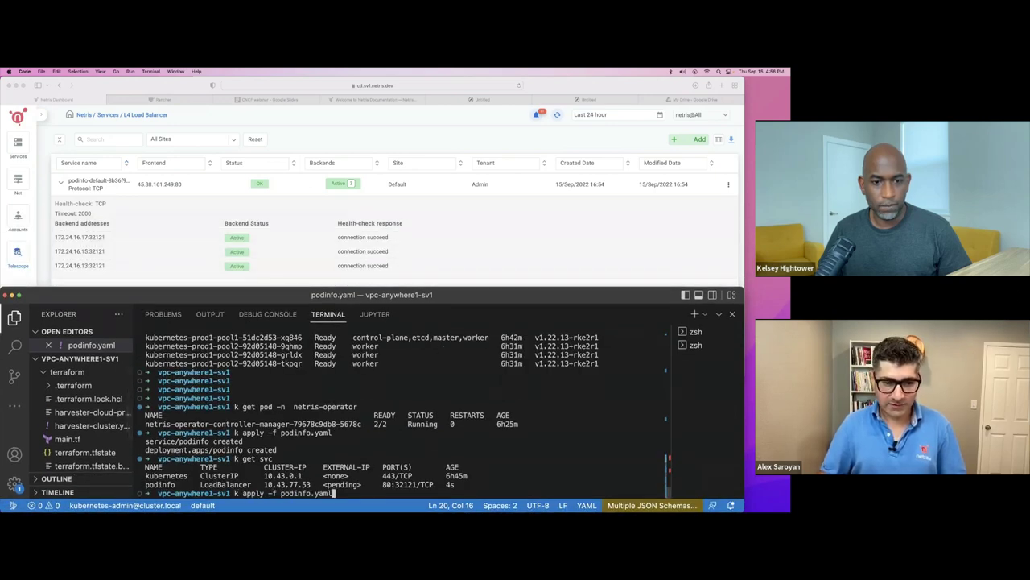
key(Return)
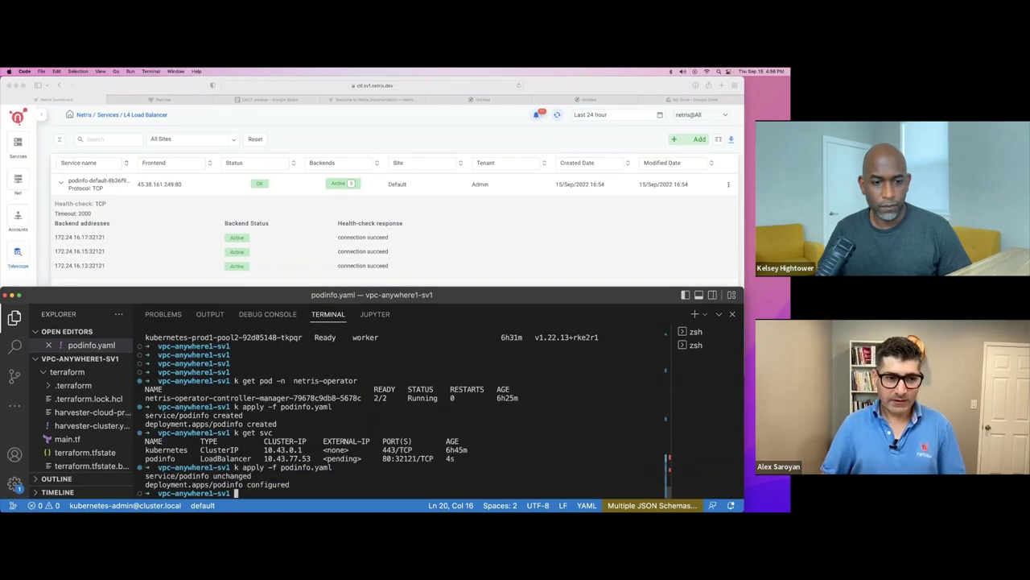
List the podinfo pods with k get pod and check their statuses.
text(k get pod)
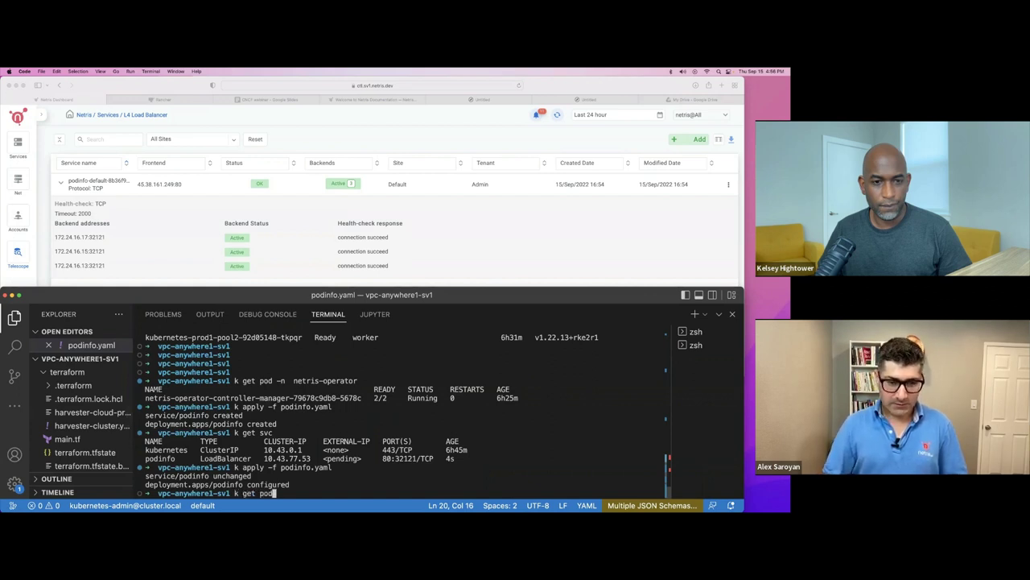
key(Return)
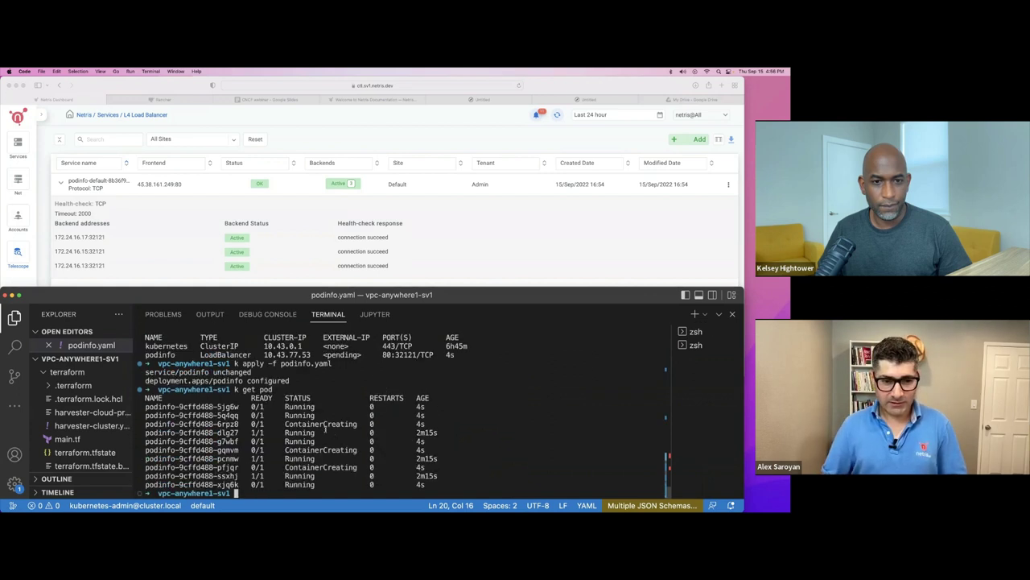
drag(215, 406, 339, 484)
click(314, 424)
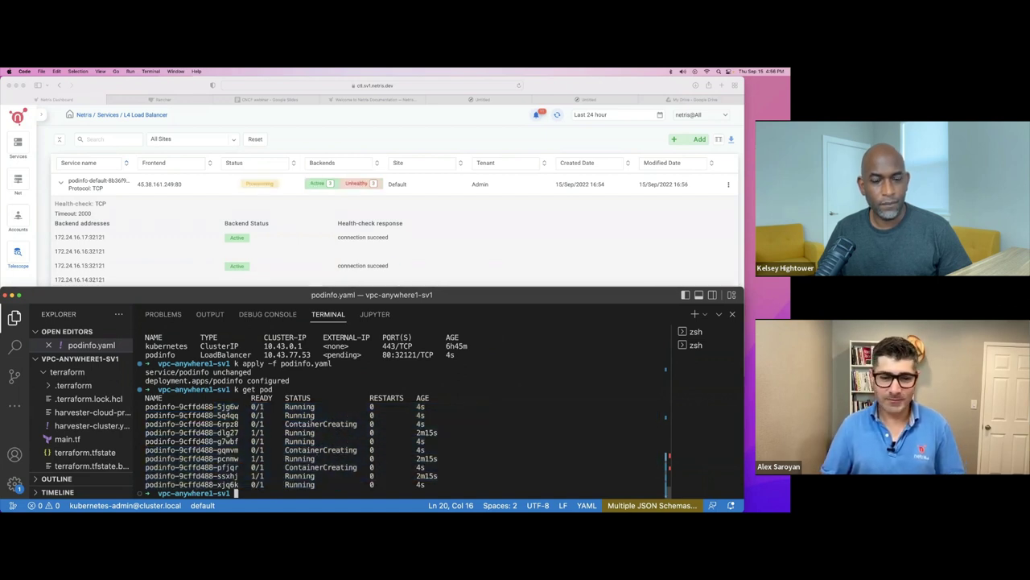
Switch to Netris to examine the load balancer's updated backends, shortening the browser window to keep the pod list in view.
click(333, 131)
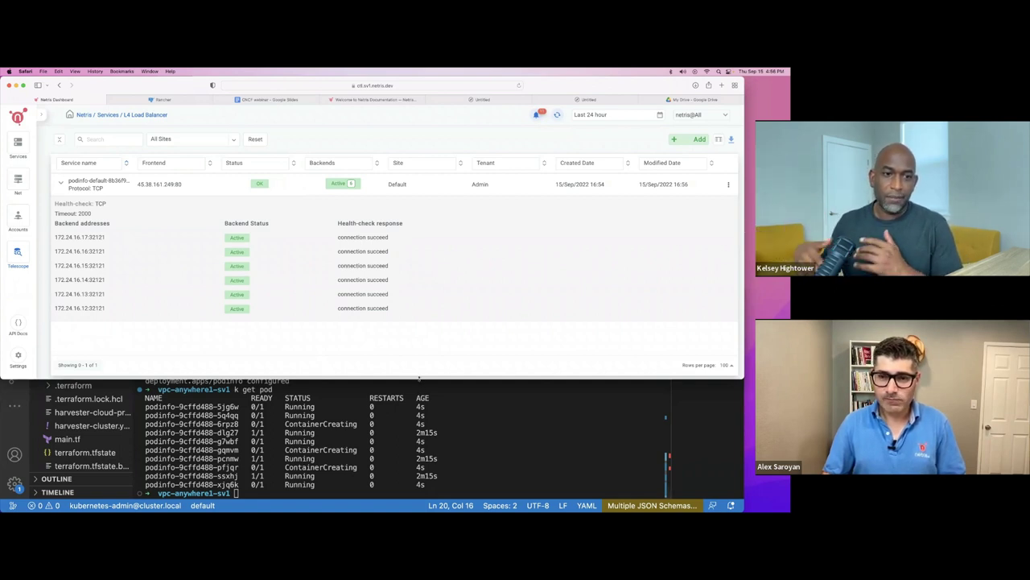
drag(418, 377, 418, 361)
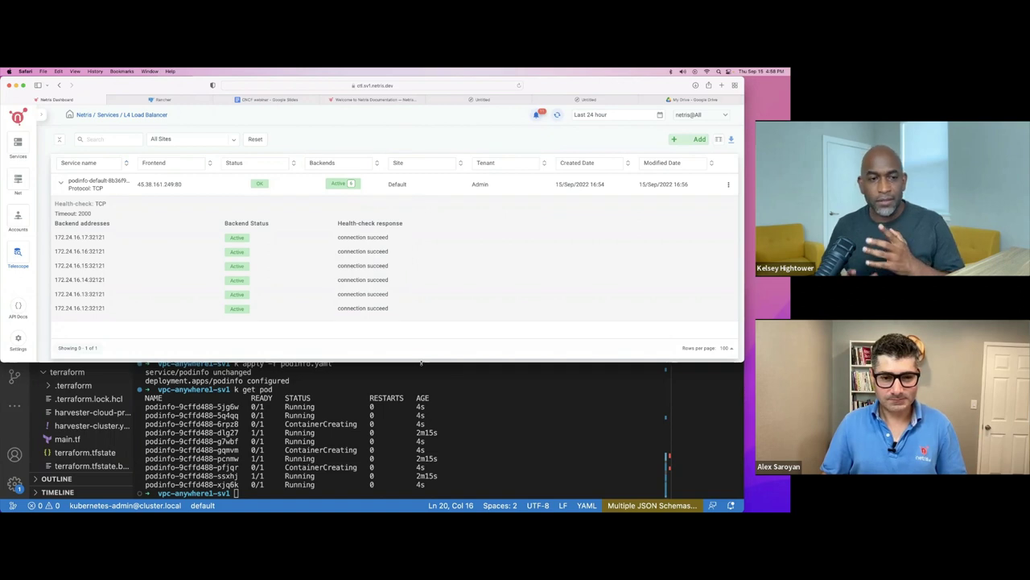
drag(420, 364, 422, 354)
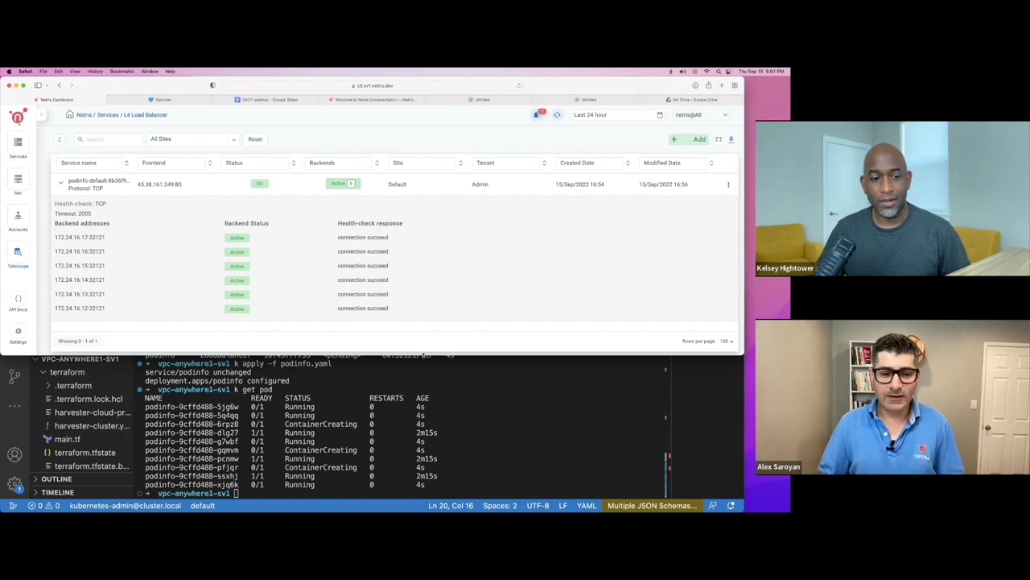
Return to the VS Code terminal and list the cluster's services again with k get svc.
click(322, 392)
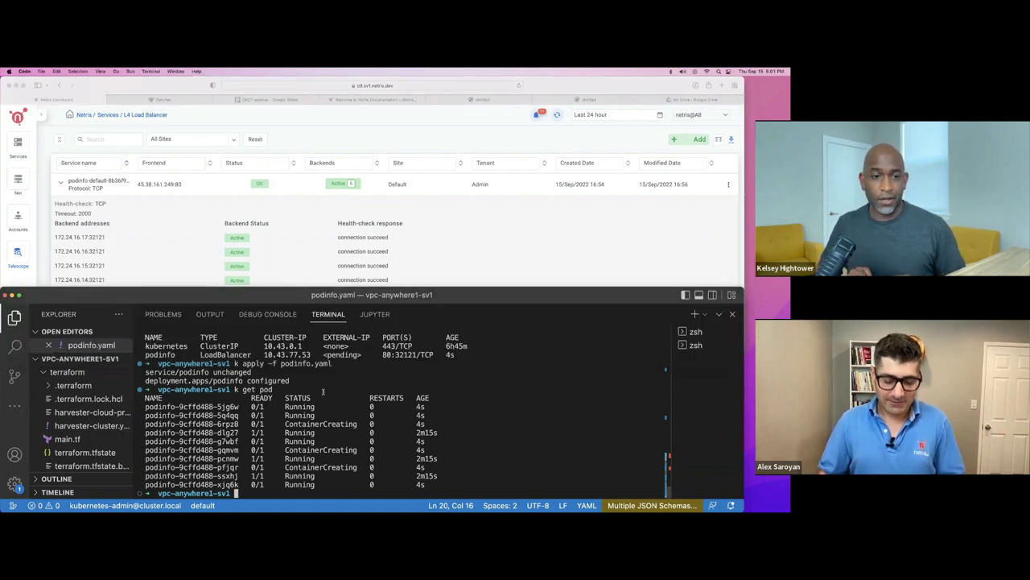
text(k get svc)
key(Return)
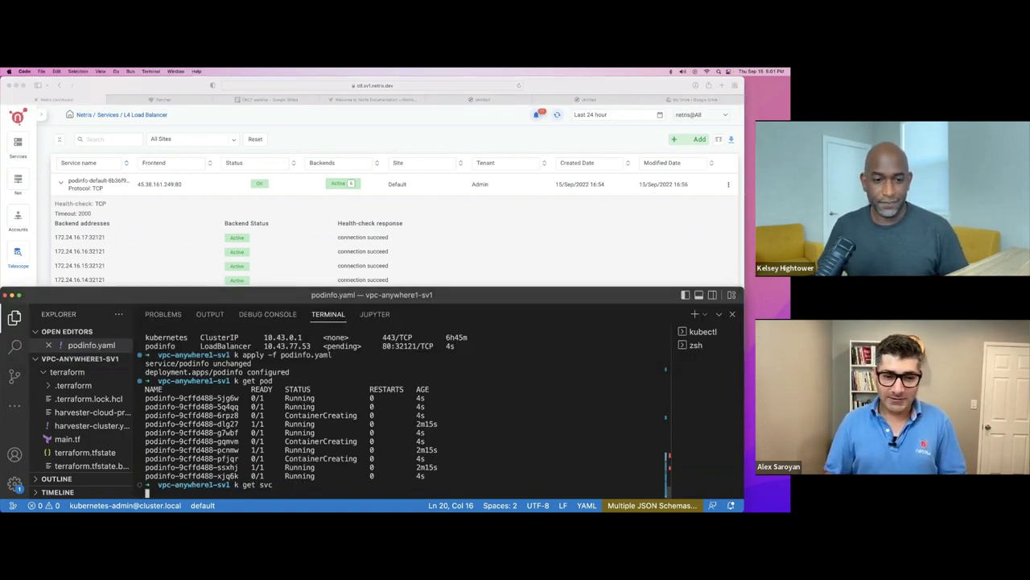
key(Return)
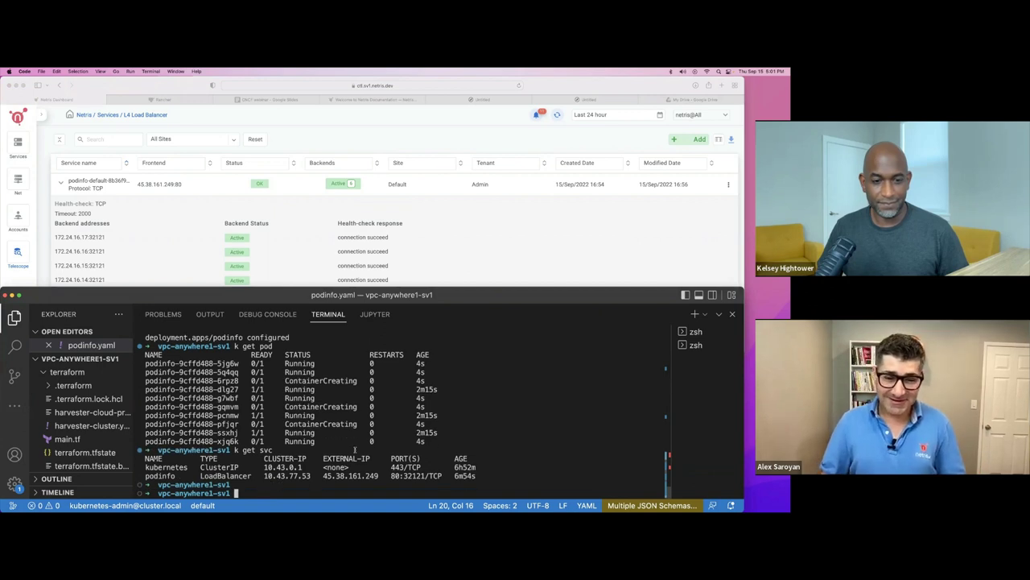
Copy the podinfo service's external IP 45.38.161.249 from the terminal and open it in a new Safari tab.
double_click(351, 476)
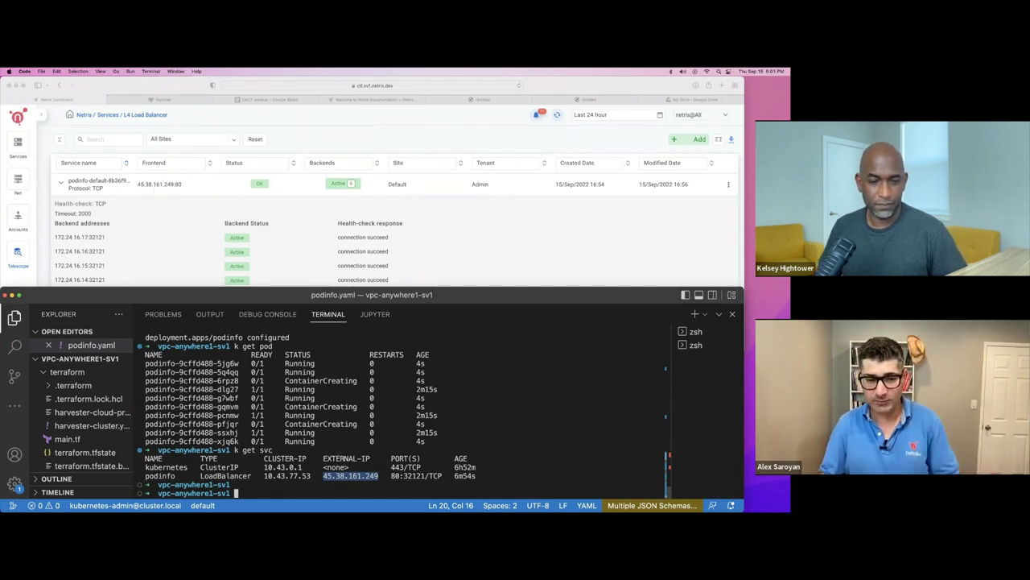
double_click(336, 476)
key(super+c)
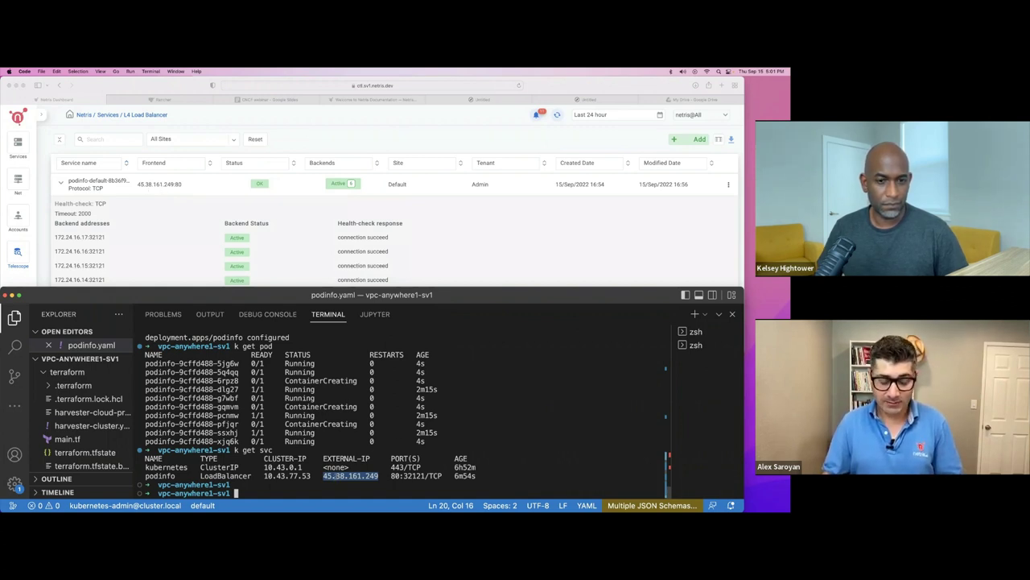
click(343, 145)
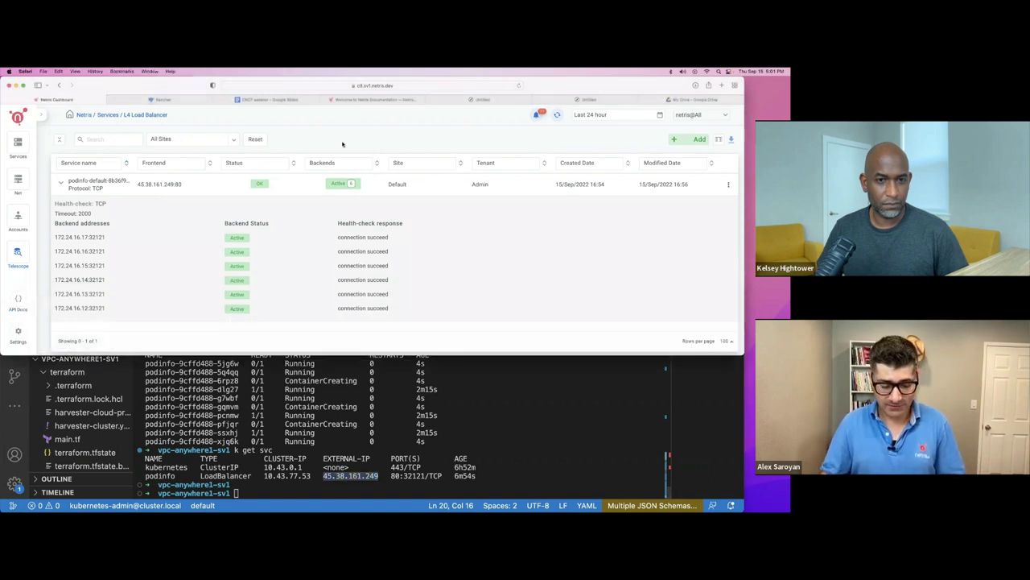
key(super+t)
key(super+v)
key(Return)
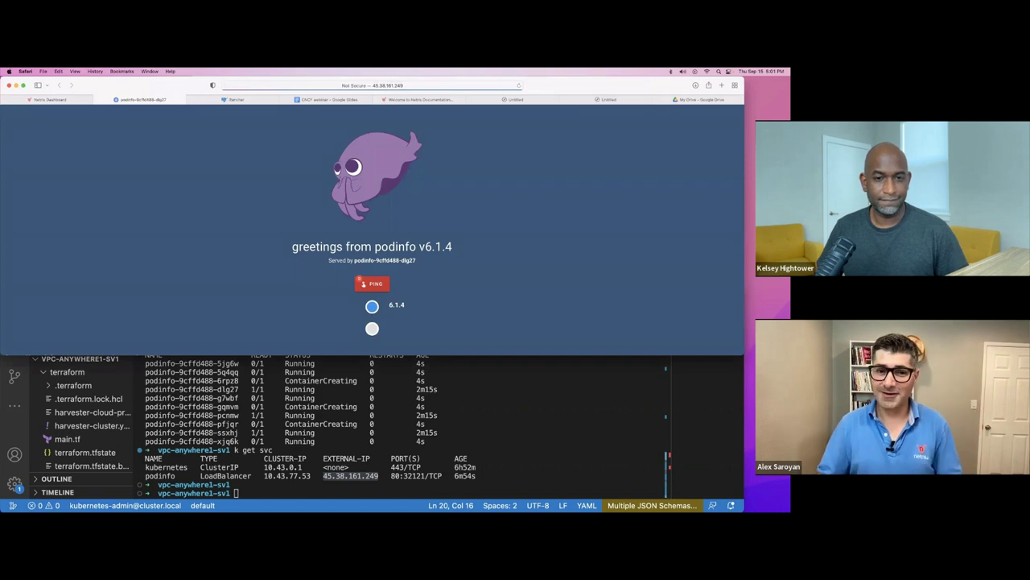
Switch to the VS Code terminal and request the podinfo service with curl 45.38.161.249 -sS.
key(super+Tab)
text(curl)
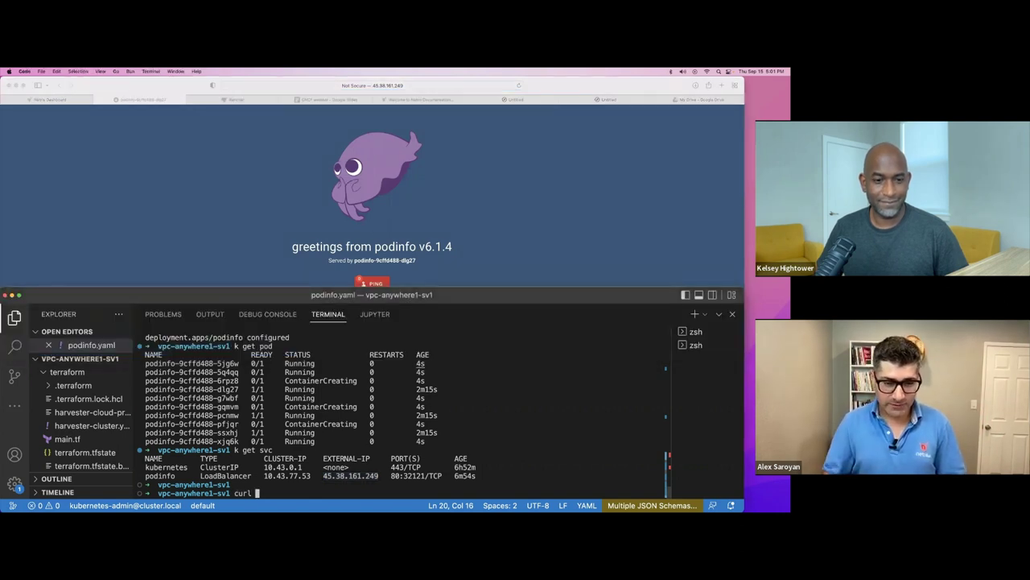
key(super+v)
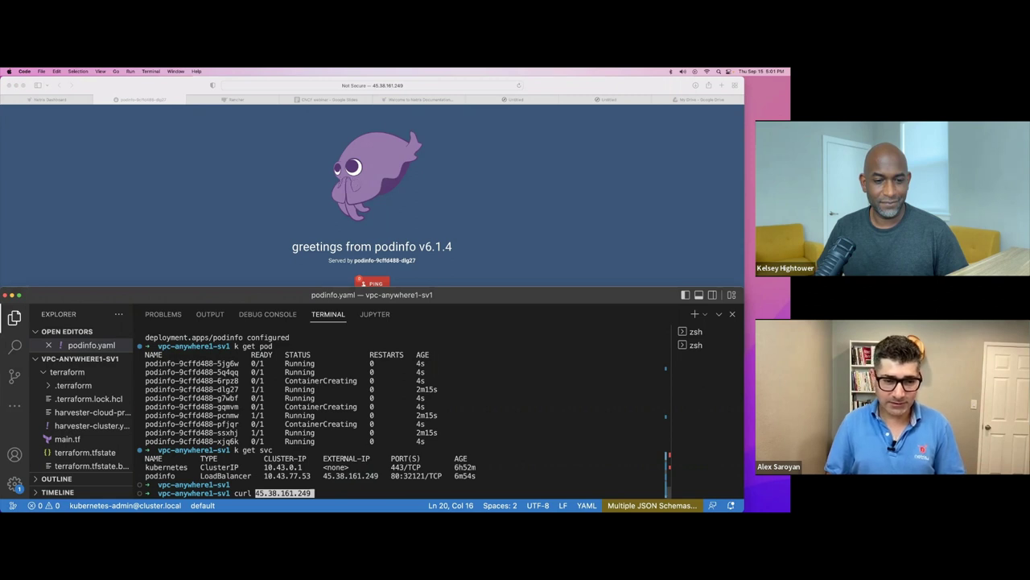
text(-sS)
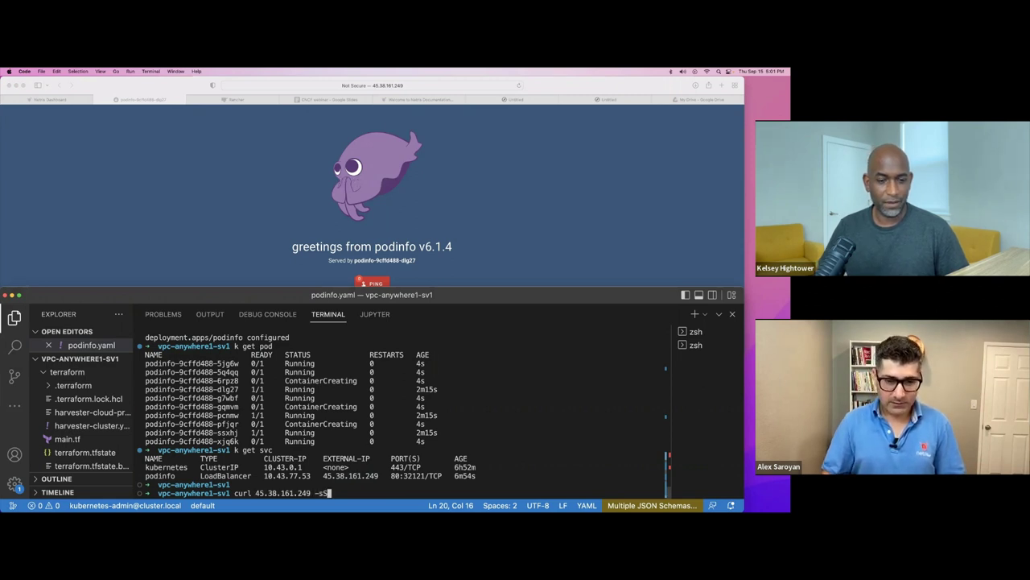
key(Return)
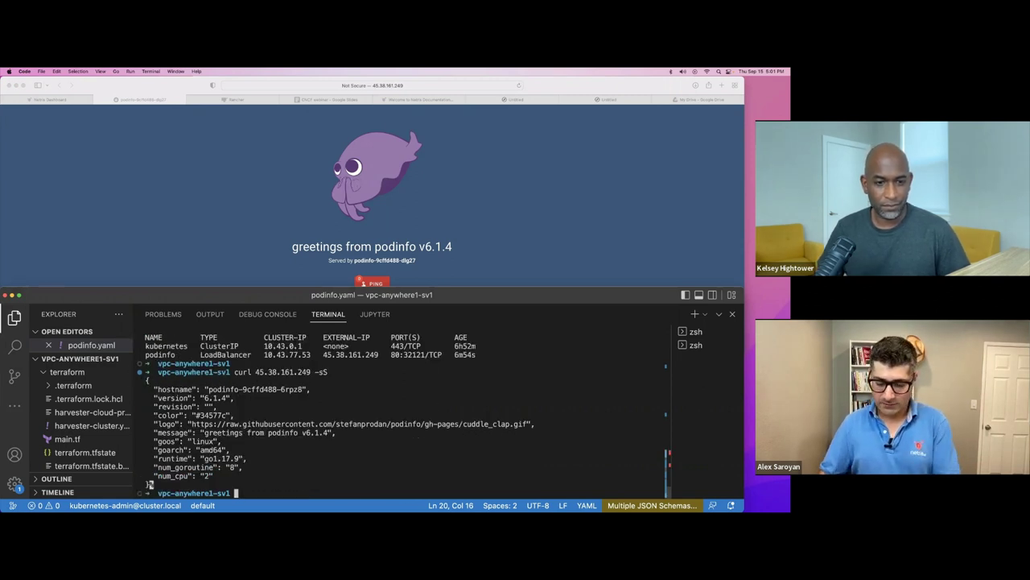
Repeat the curl request to 45.38.161.249 several times to compare which pod hostname answers.
key(Up)
key(Return)
key(Up)
key(Down)
key(Return)
key(Up)
key(Return)
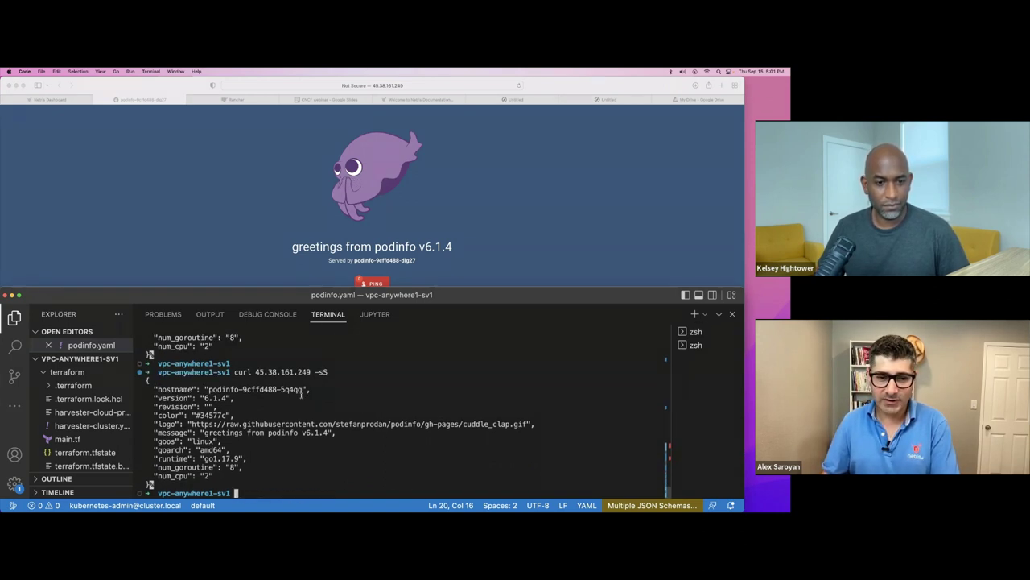
key(Up)
key(Return)
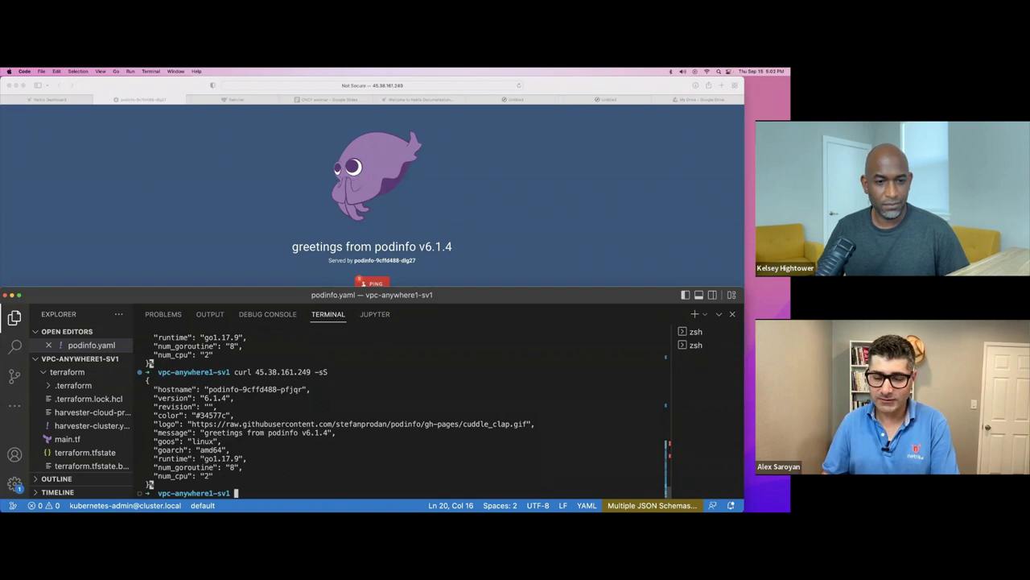
key(Up)
key(Down)
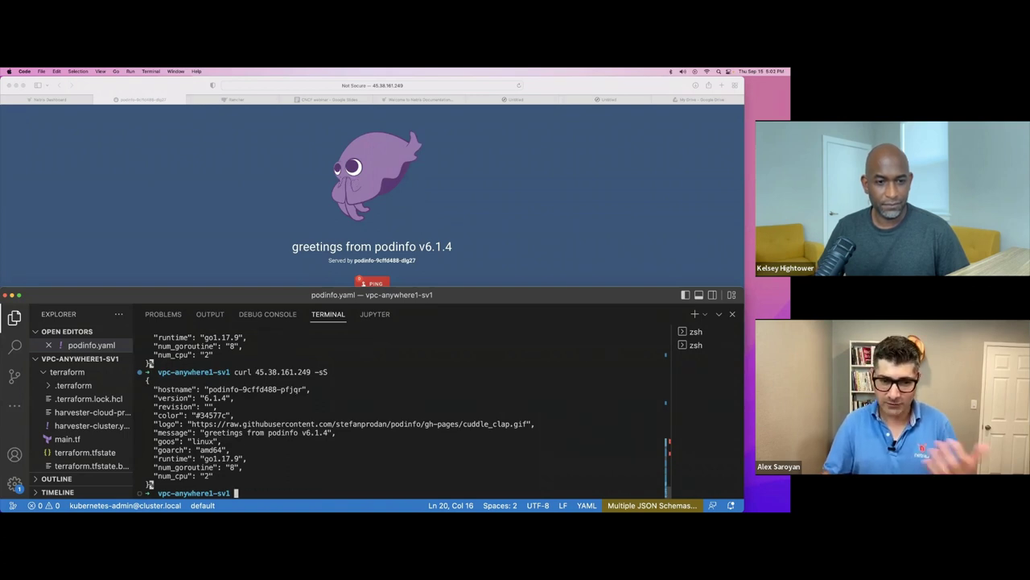
Monitor the responding hostname with watch -d -n0.1 curl 45.38.161.249 -sS, highlight the hostname suffix, and stop the watch.
key(Up)
key(Down)
key(Up)
key(Left)
key(Left)
key(Left)
key(Left)
key(Left)
key(Left)
key(Left)
key(Left)
key(Left)
key(Left)
key(Left)
key(Left)
key(Left)
key(Left)
key(Left)
key(Left)
key(Left)
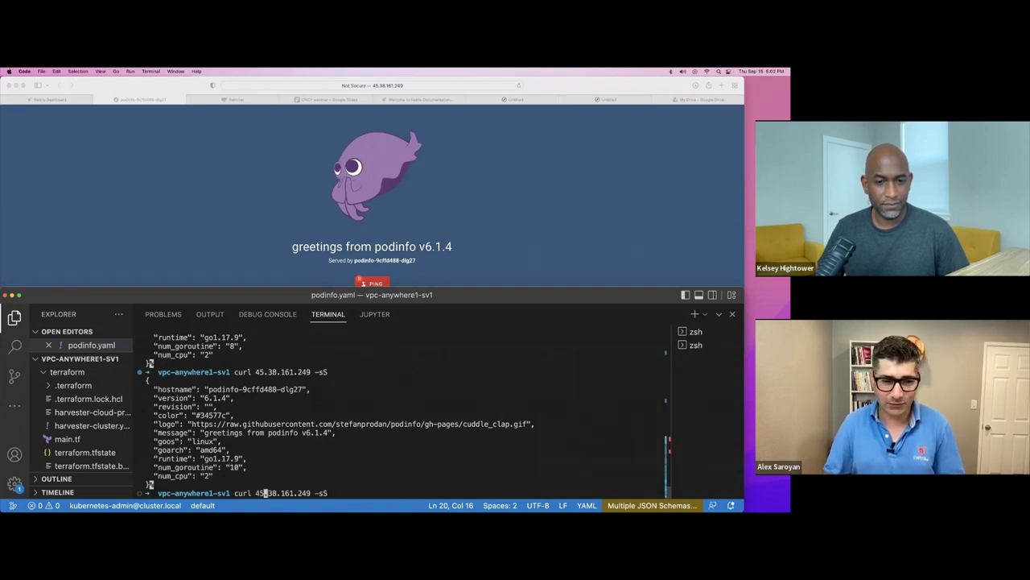
key(Left)
key(Left)
key(Left)
key(Left)
key(Left)
text(watch -d)
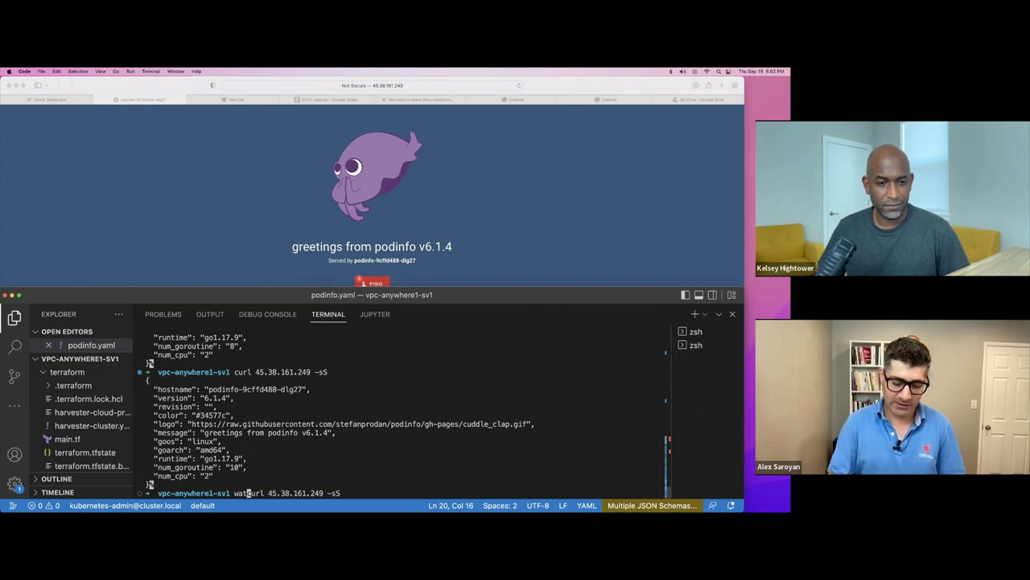
text( -n)
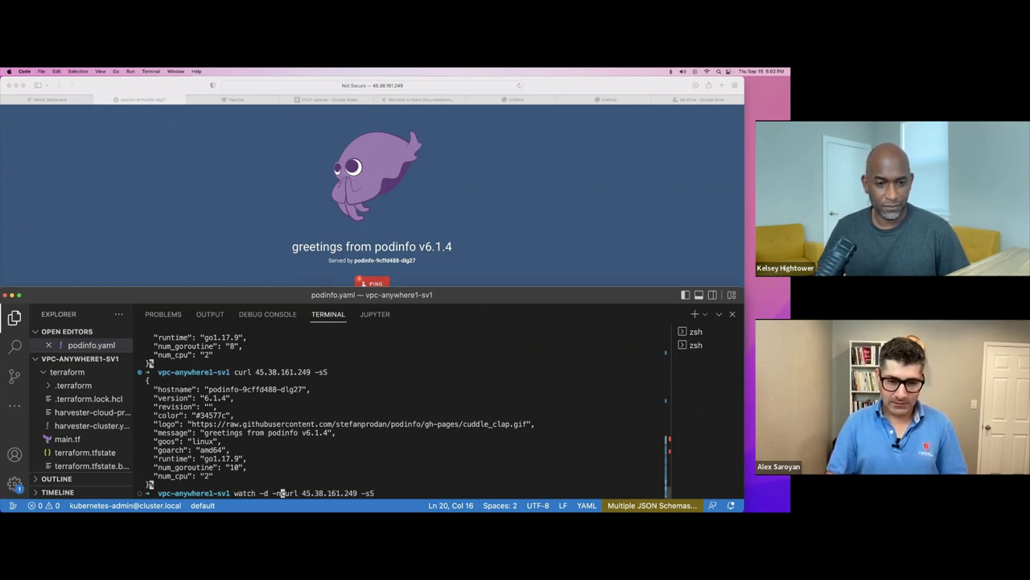
text(0.1)
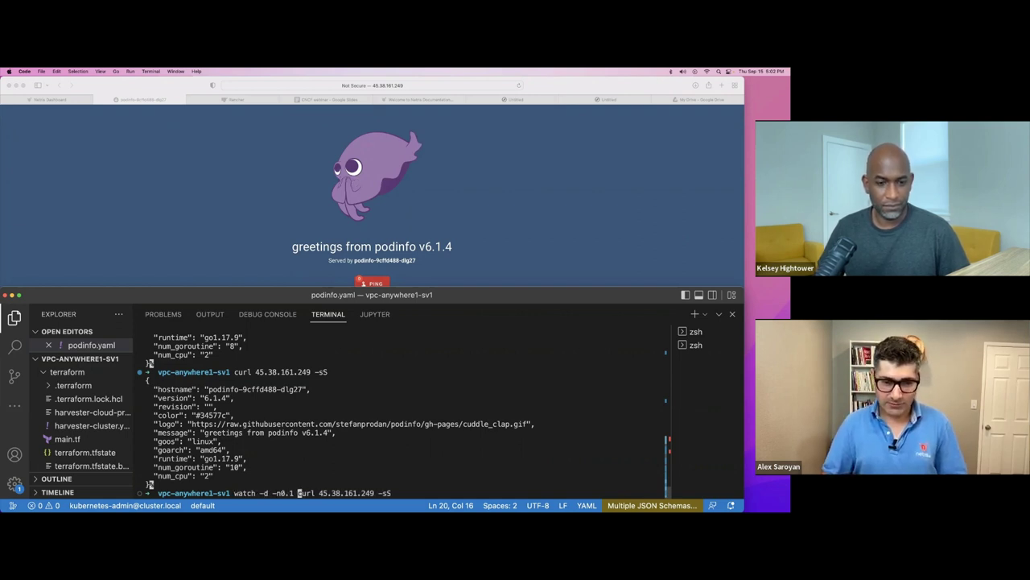
key(Return)
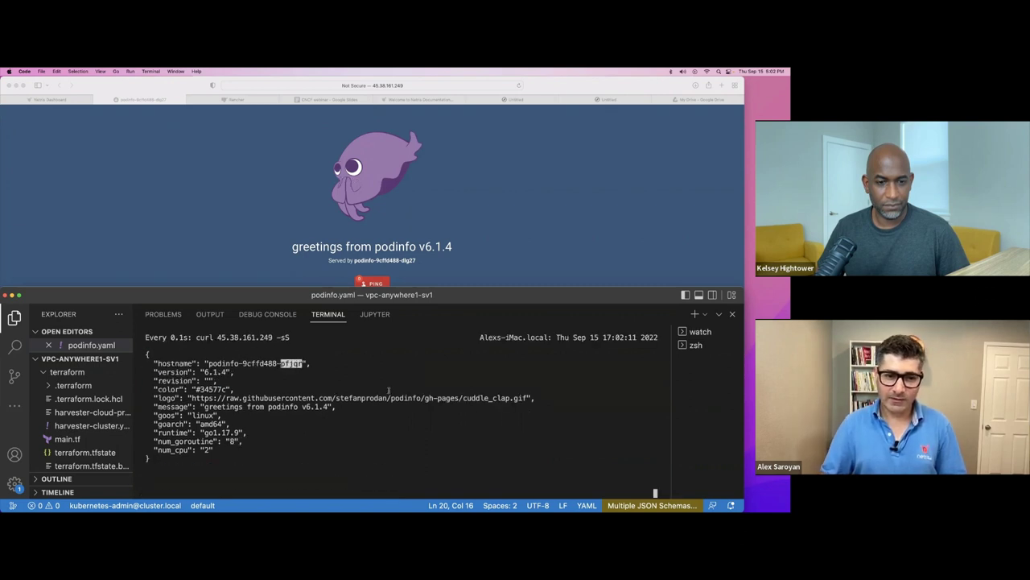
double_click(291, 363)
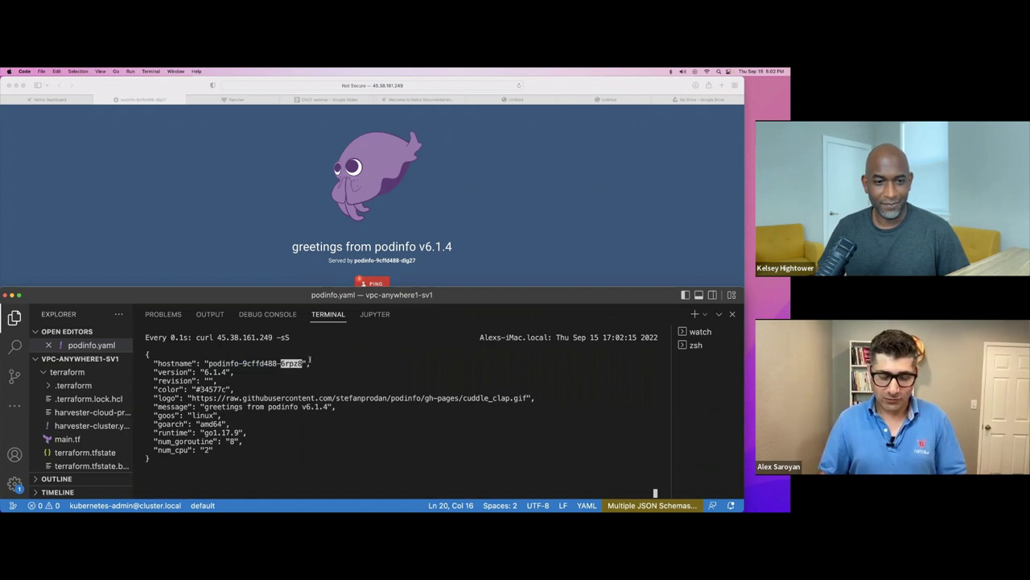
key(ctrl+c)
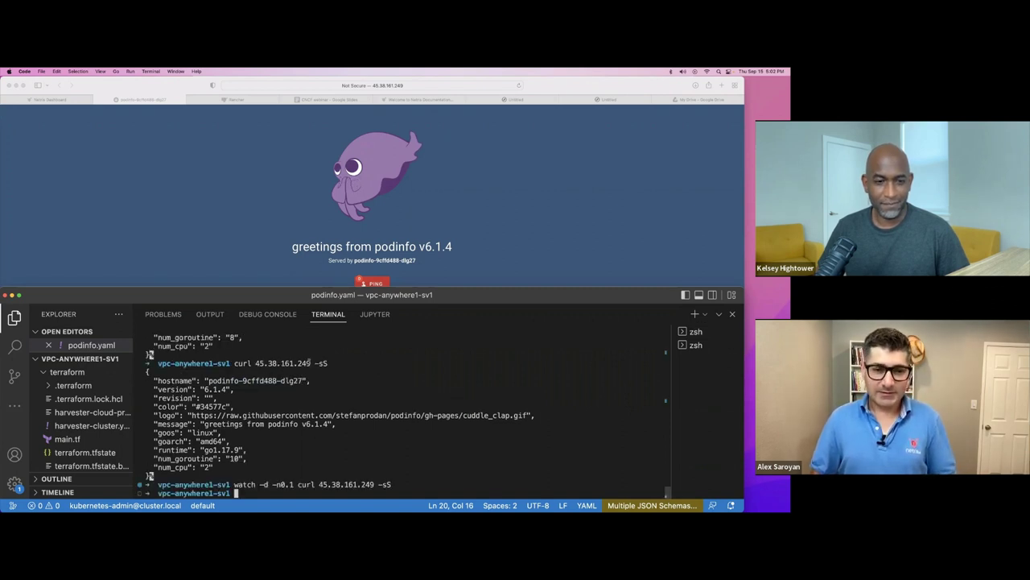
Bring up the Netris L4 Load Balancer page beside the terminal to view the backends, and add blank prompt lines in the terminal.
click(60, 100)
click(60, 100)
click(368, 385)
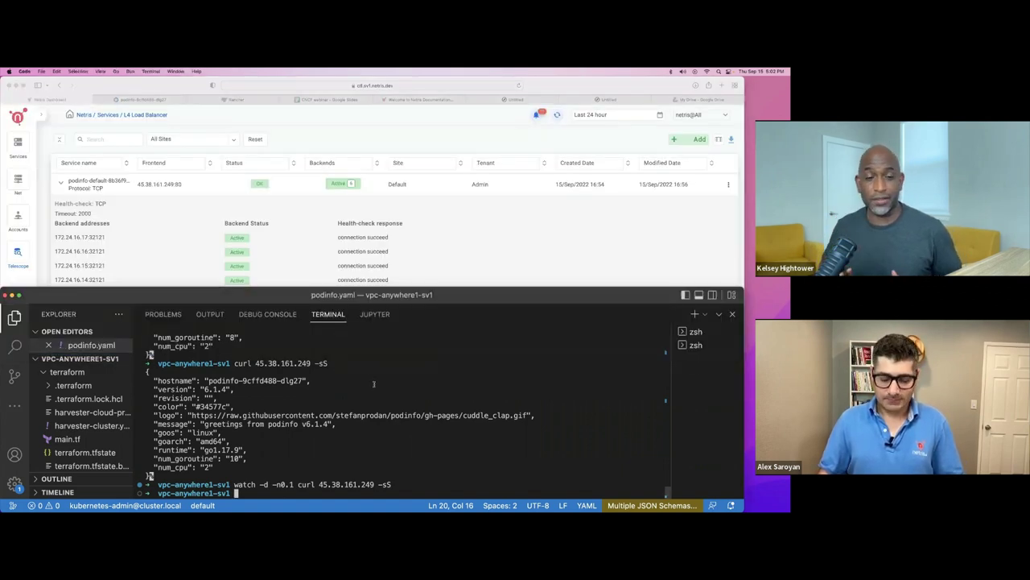
key(Return)
key(Return)
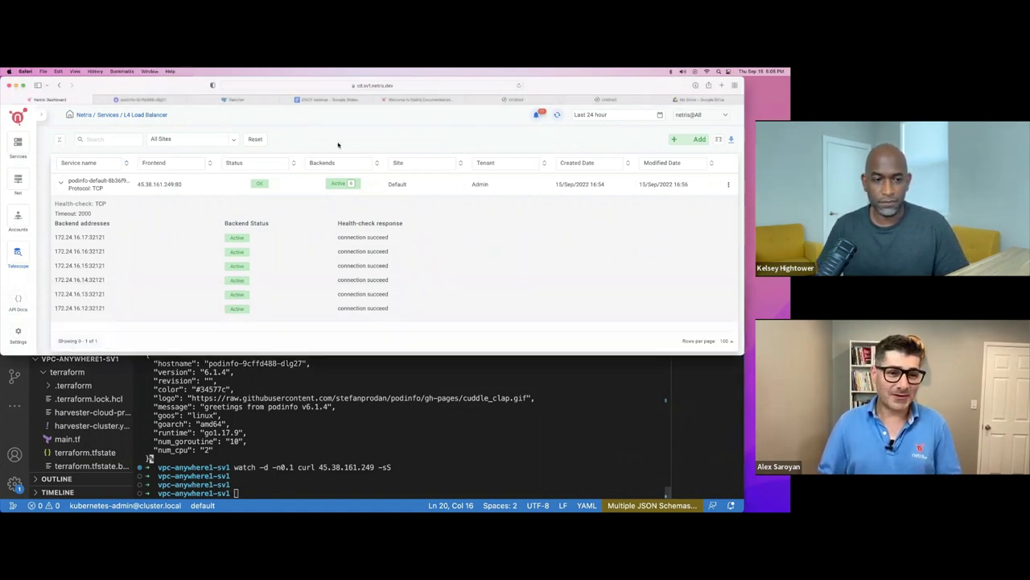
Open the Netris API documentation from the dashboard, look through it, and close its tab.
click(338, 145)
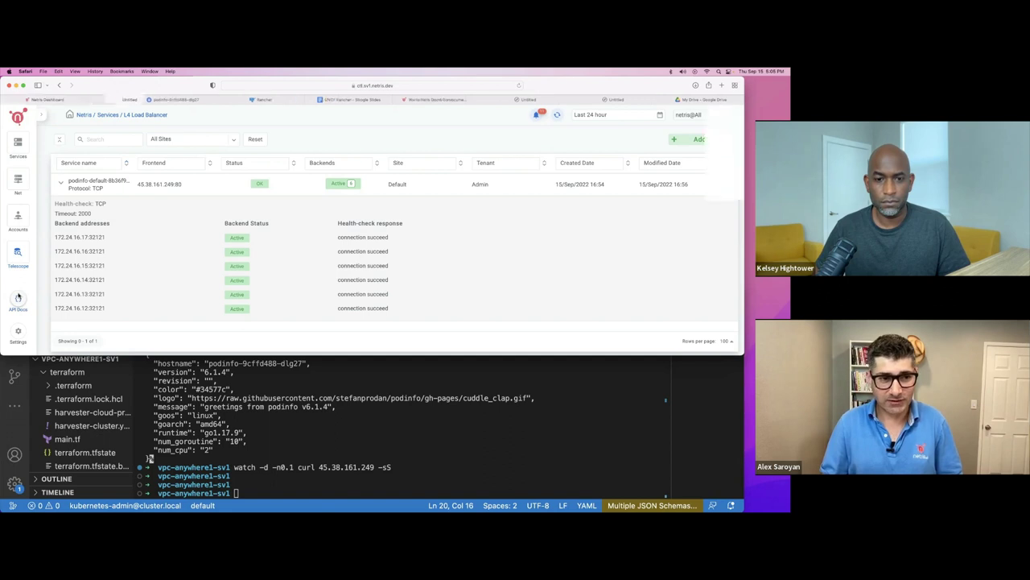
click(18, 298)
scroll(225, 206, down, 10)
key(super+w)
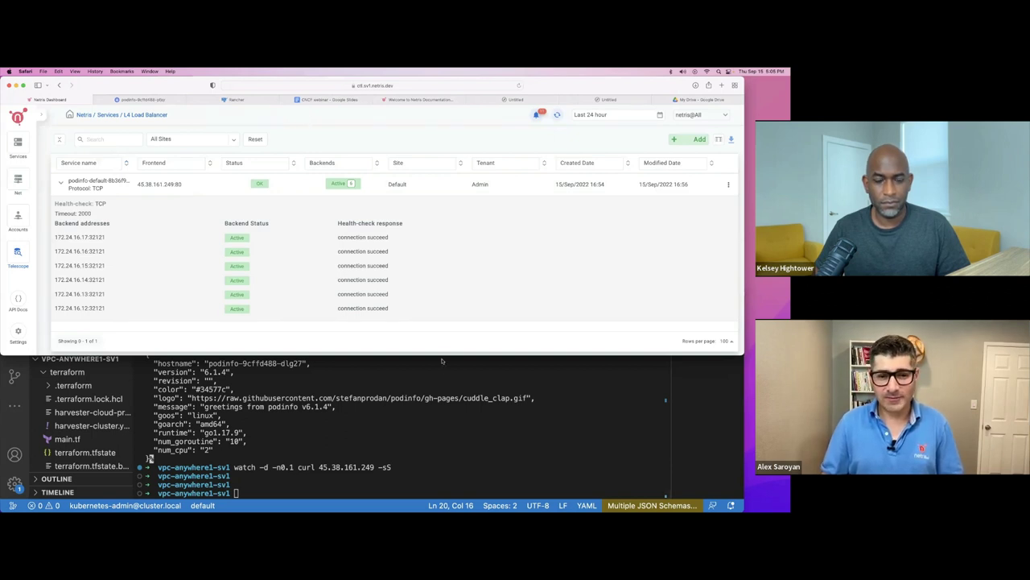
Shorten the browser window, open main.tf from the terraform folder in VS Code, and make the VS Code window taller.
drag(442, 360, 442, 344)
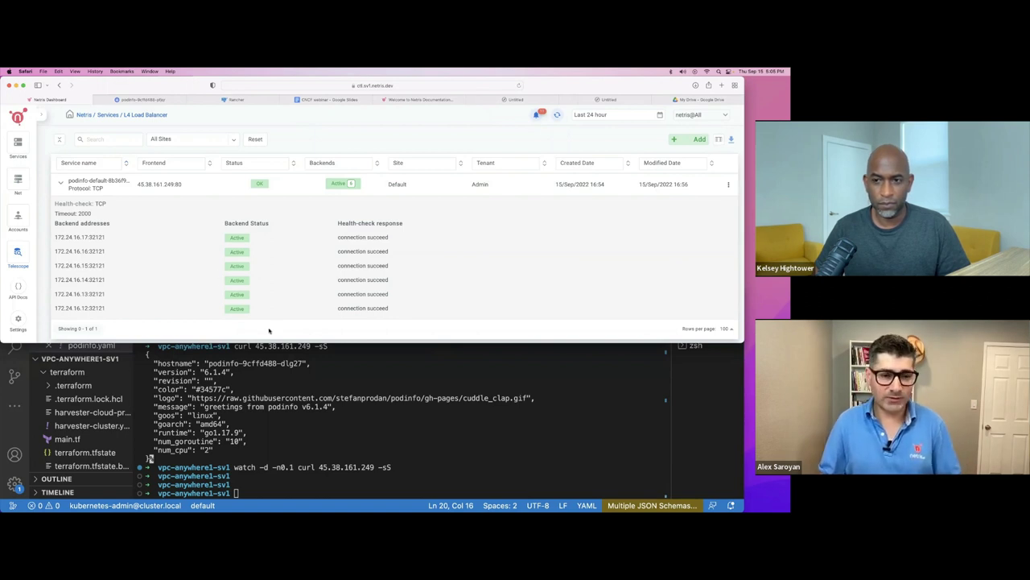
click(353, 367)
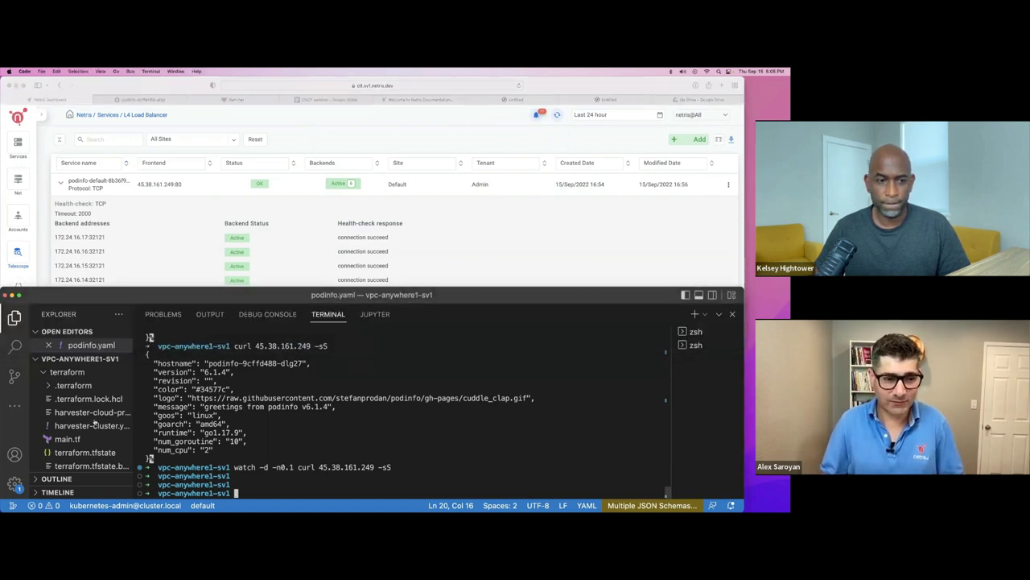
click(68, 439)
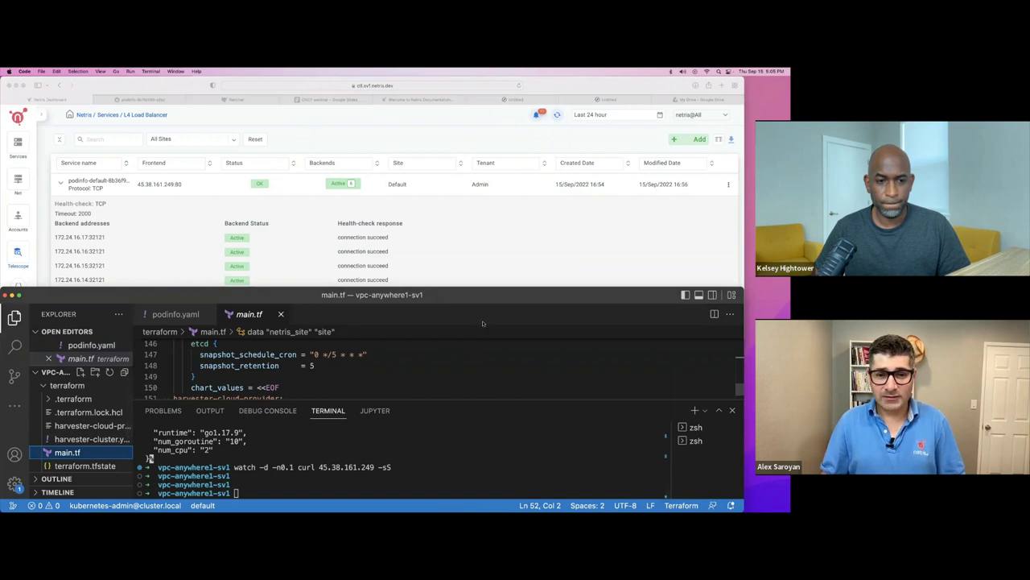
drag(468, 288, 451, 143)
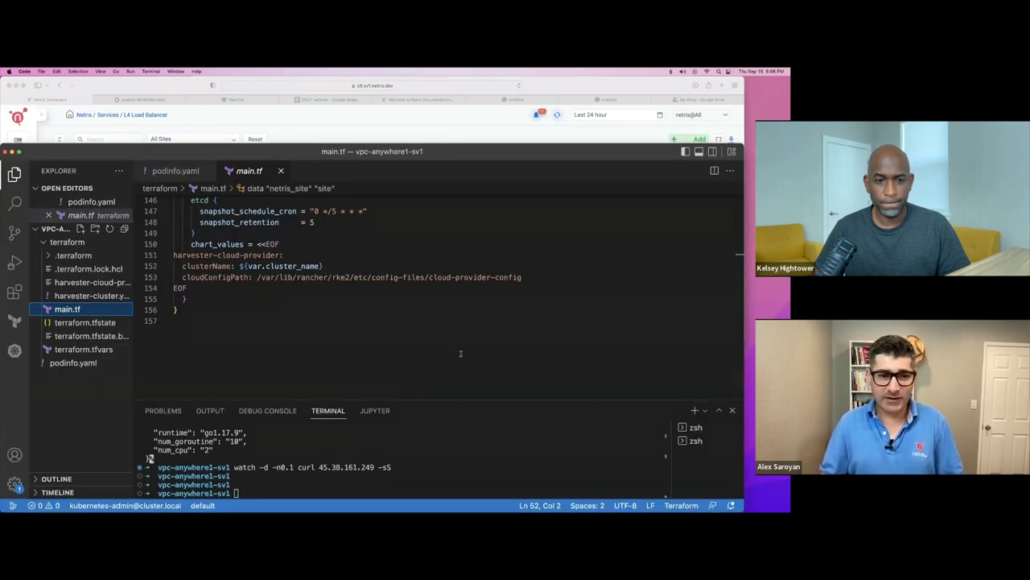
Review the required providers, provider settings and variables in main.tf down to the Netris VPC resources section.
scroll(238, 305, up, 5)
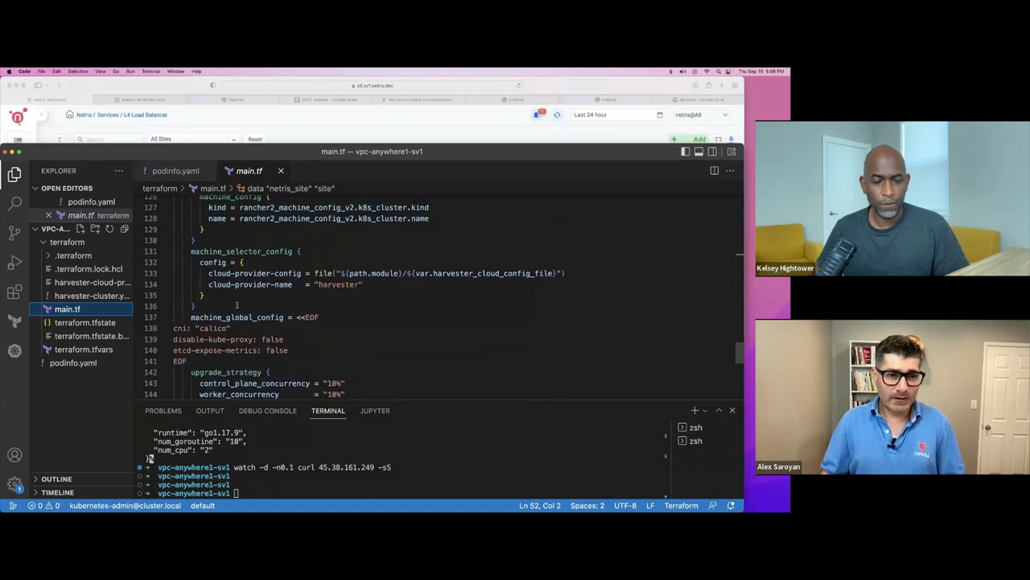
scroll(237, 304, up, 20)
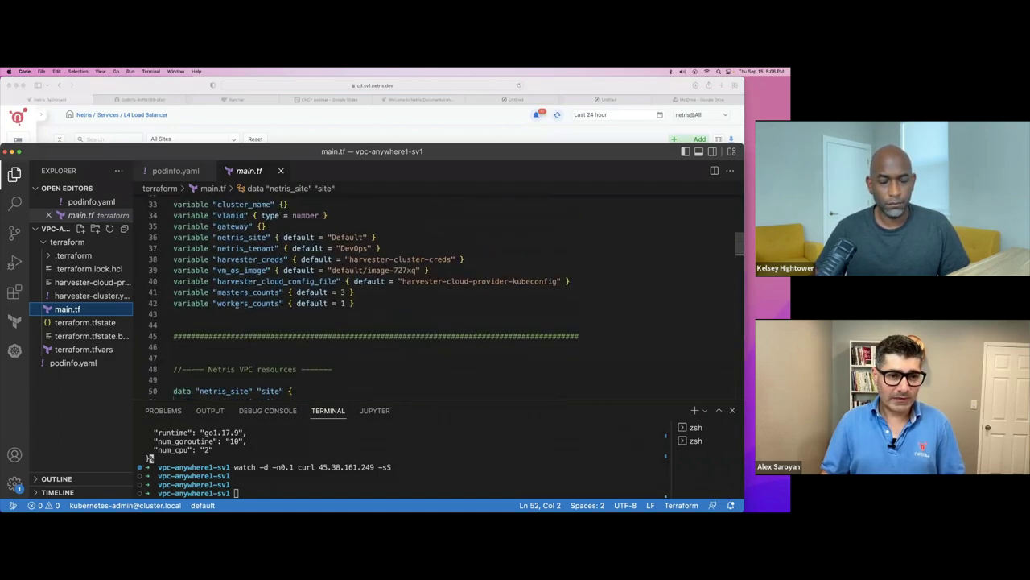
scroll(238, 304, up, 6)
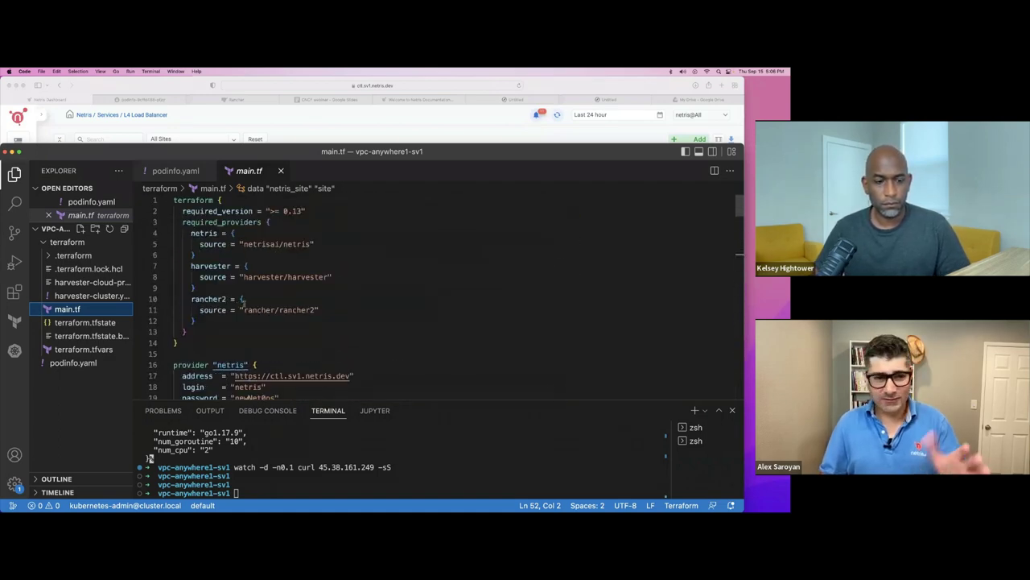
scroll(242, 301, down, 6)
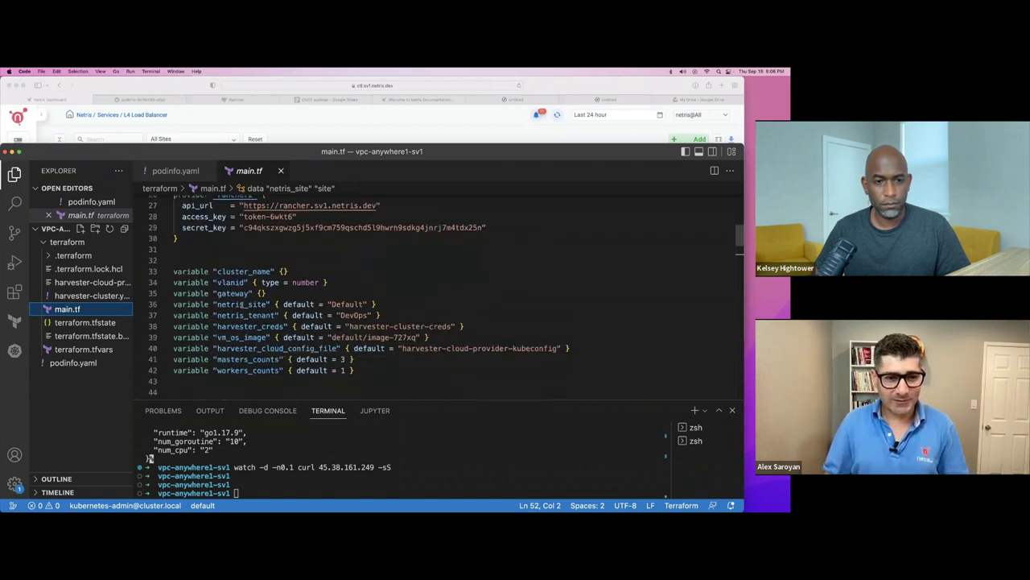
scroll(242, 305, down, 5)
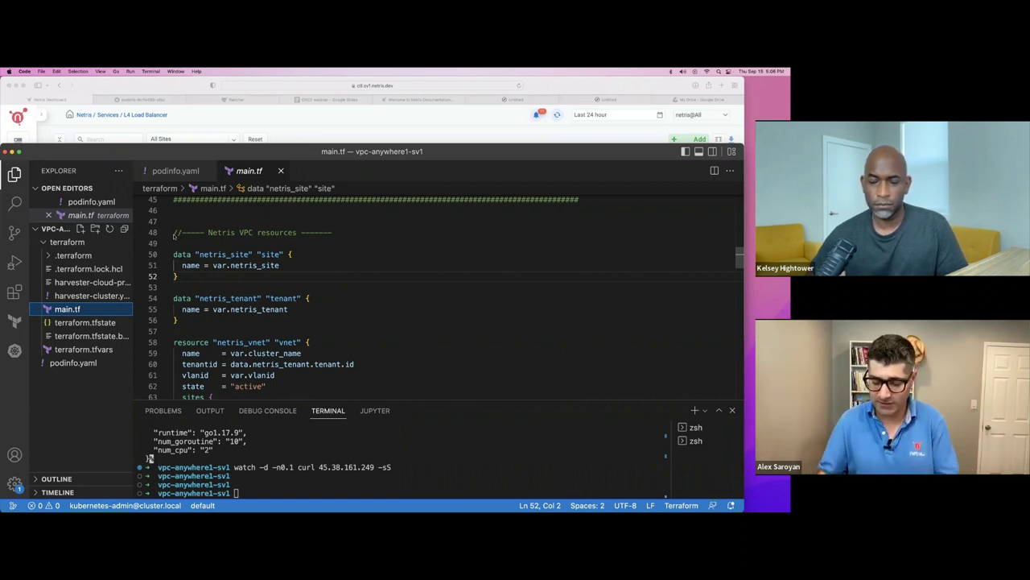
Highlight the netris_vnet resource and the Harvester resources block in main.tf to examine how they define the network.
scroll(172, 293, down, 3)
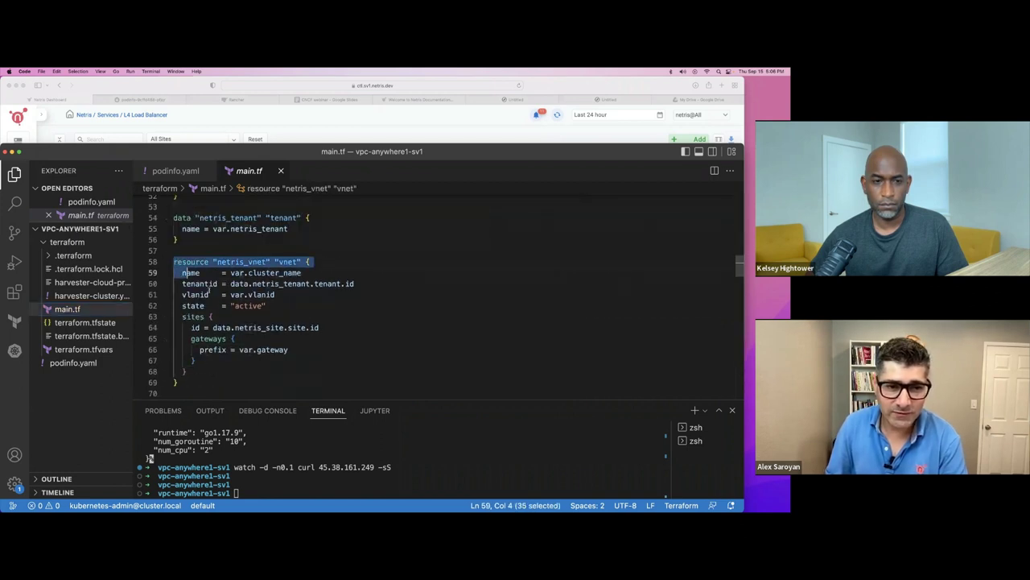
drag(221, 306, 230, 381)
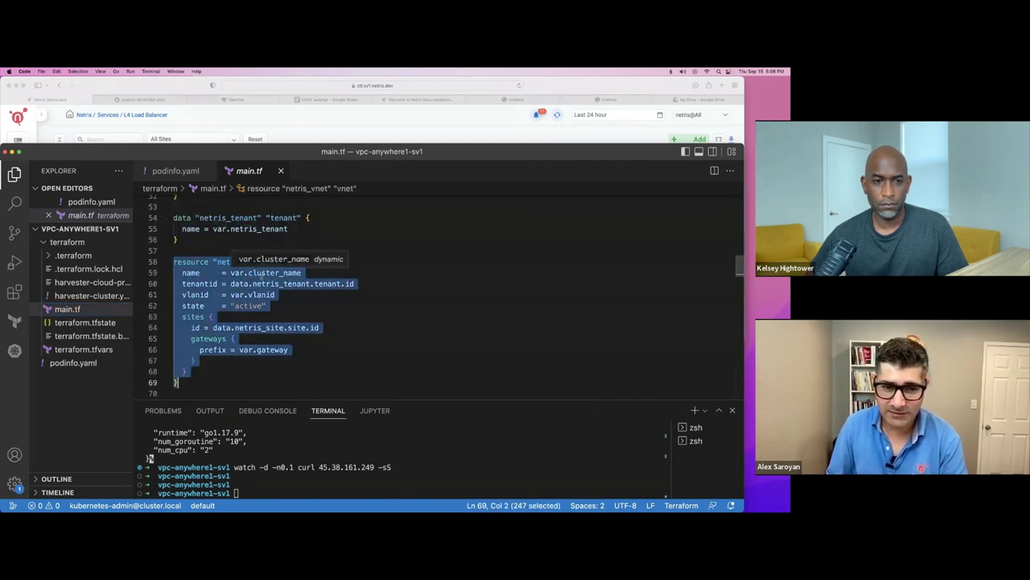
scroll(241, 273, down, 5)
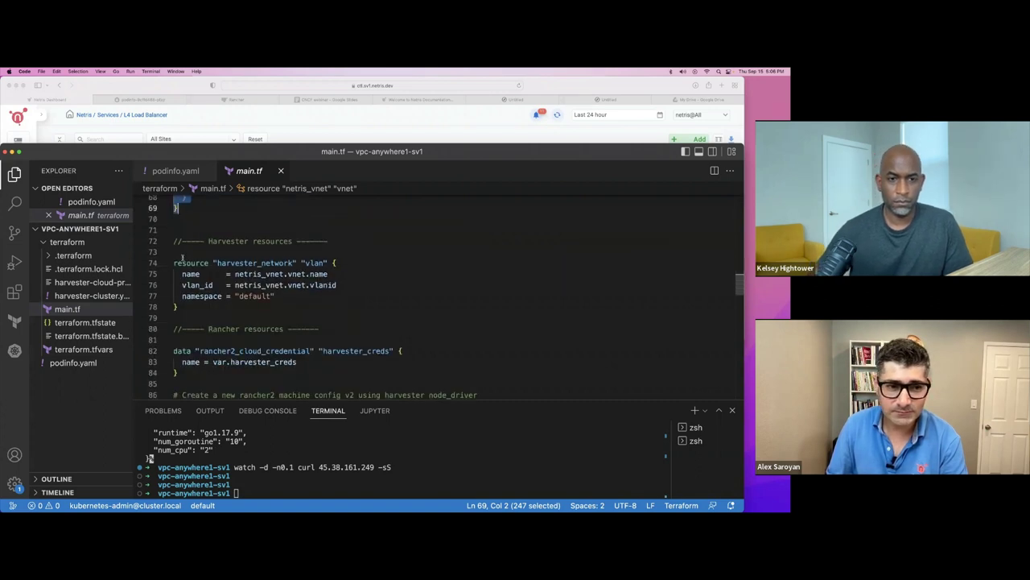
click(176, 263)
drag(174, 241, 202, 310)
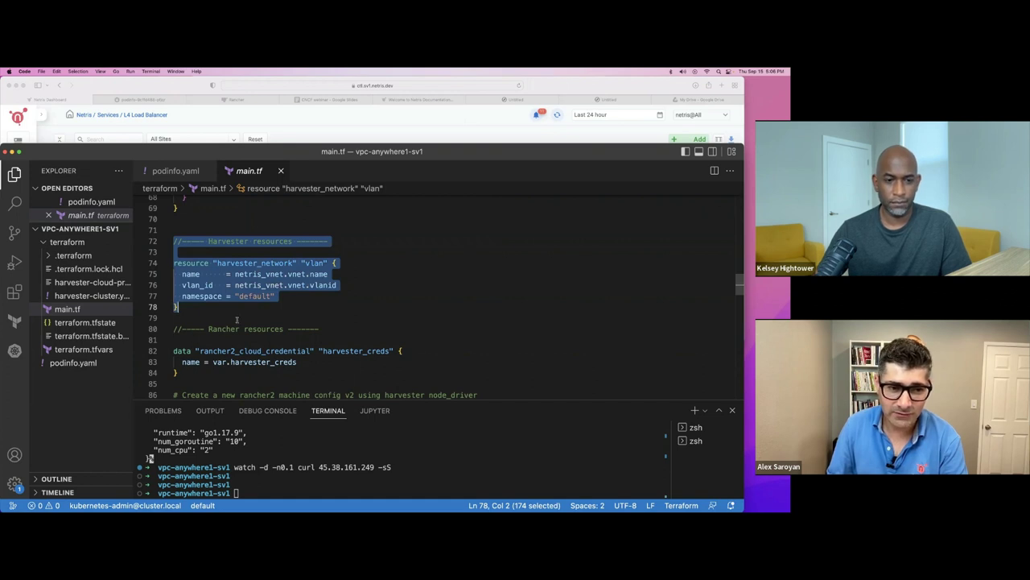
click(237, 319)
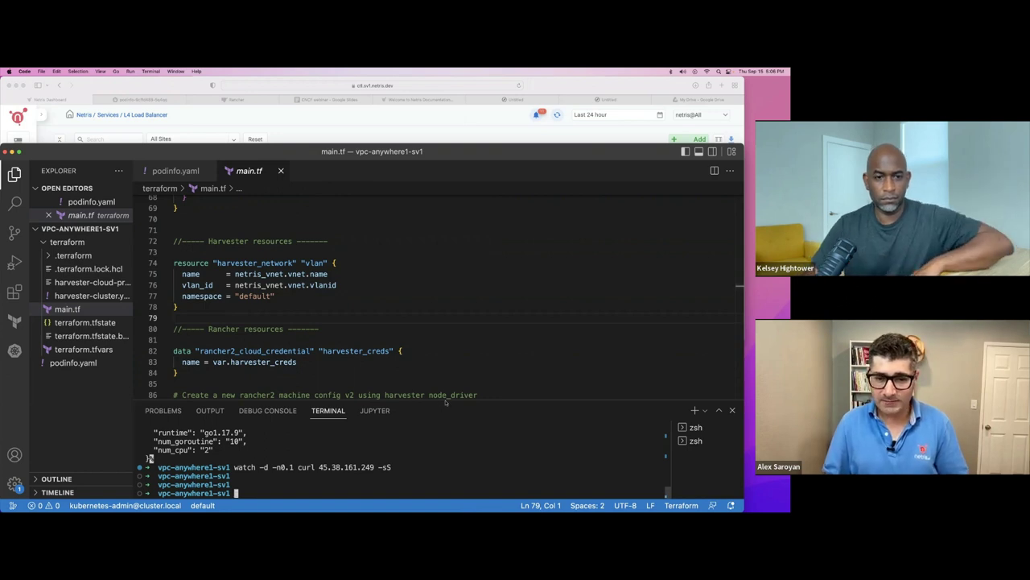
Enlarge the terminal panel and switch to Netris to view the V-Net list in a taller browser window.
drag(445, 395, 445, 306)
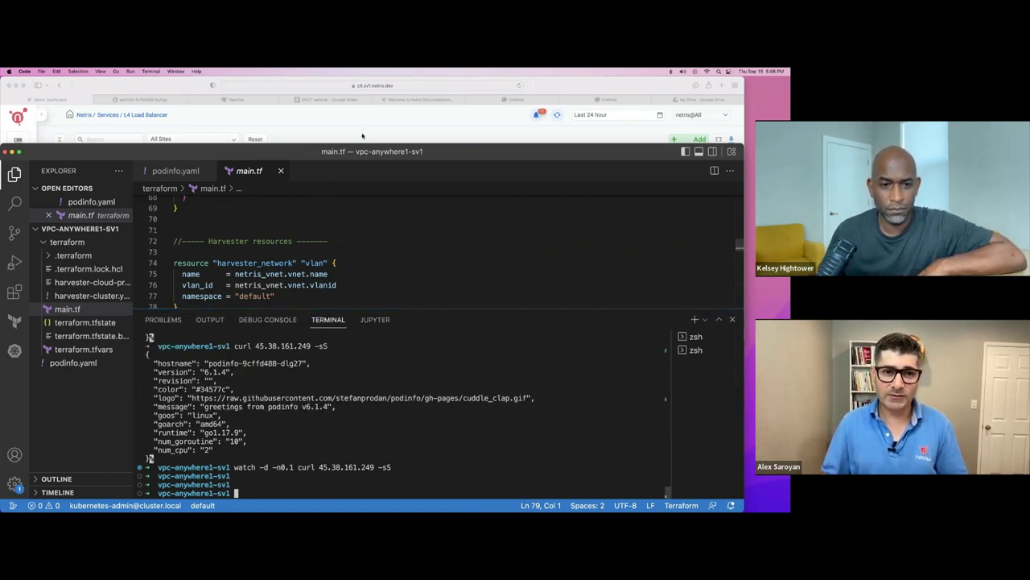
click(20, 139)
click(52, 138)
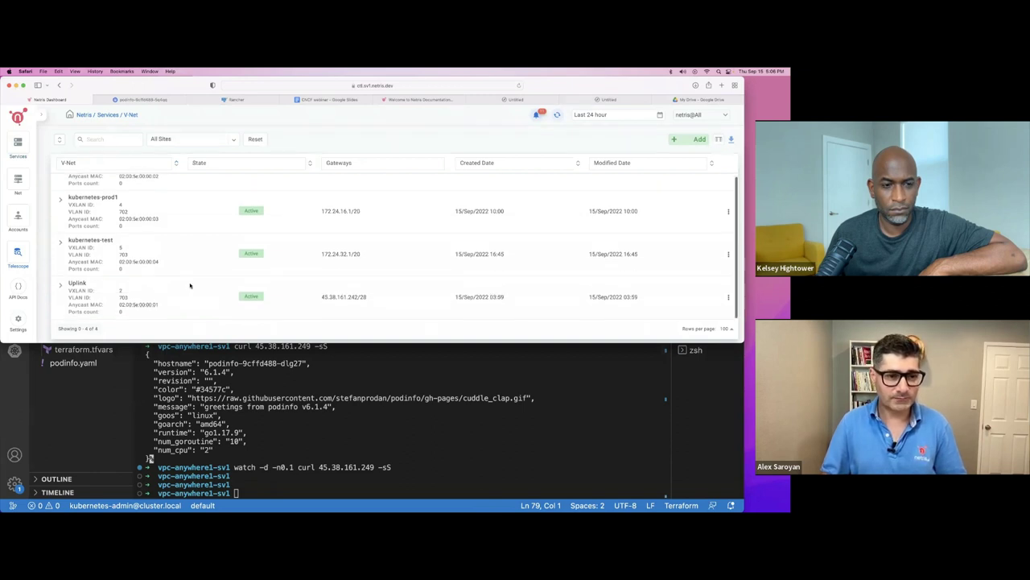
drag(328, 342, 328, 393)
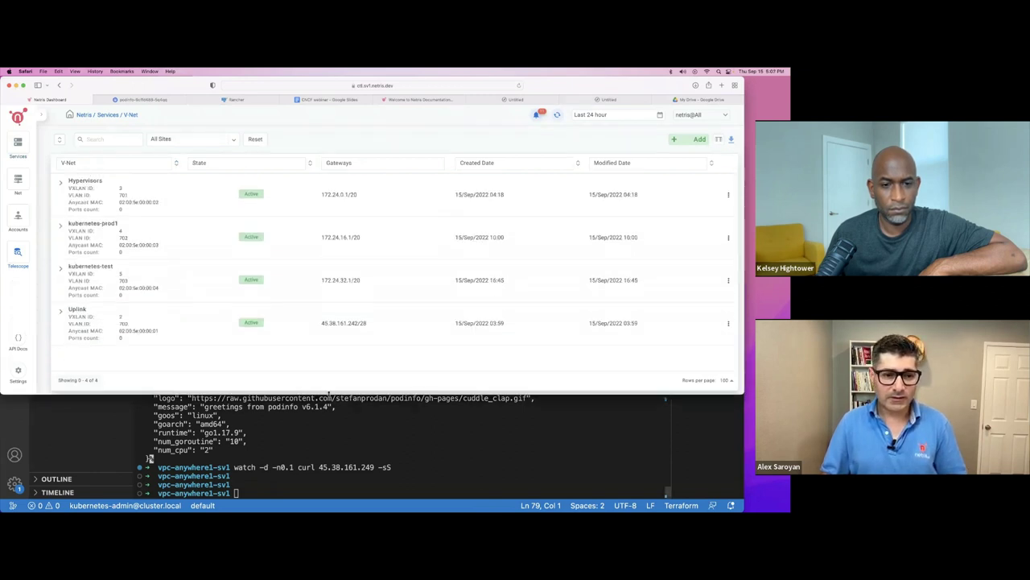
Switch to the VS Code terminal, change into the terraform folder and run terraform apply.
click(467, 479)
text(cd terraform/)
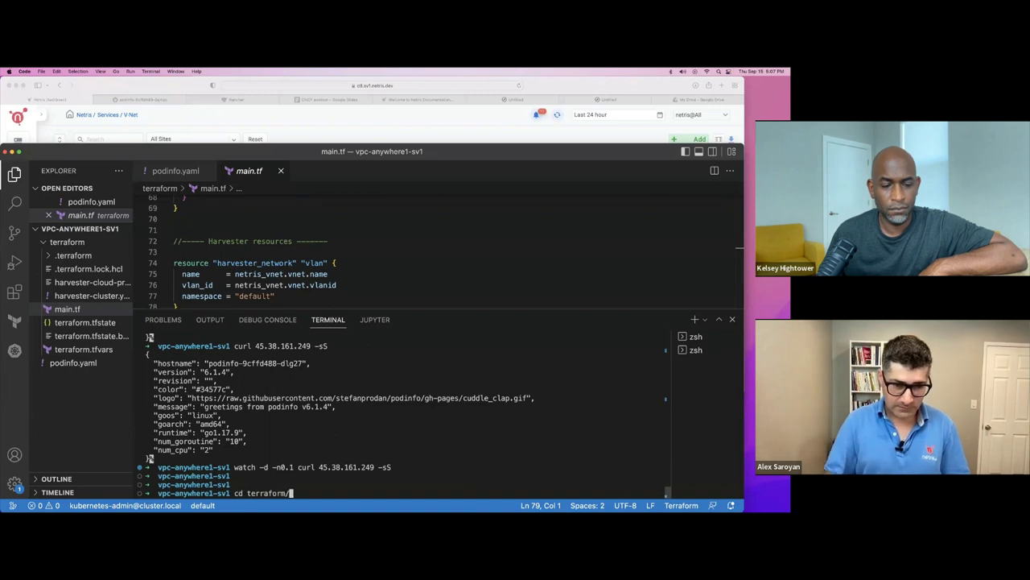
key(Return)
text(terraform terraform)
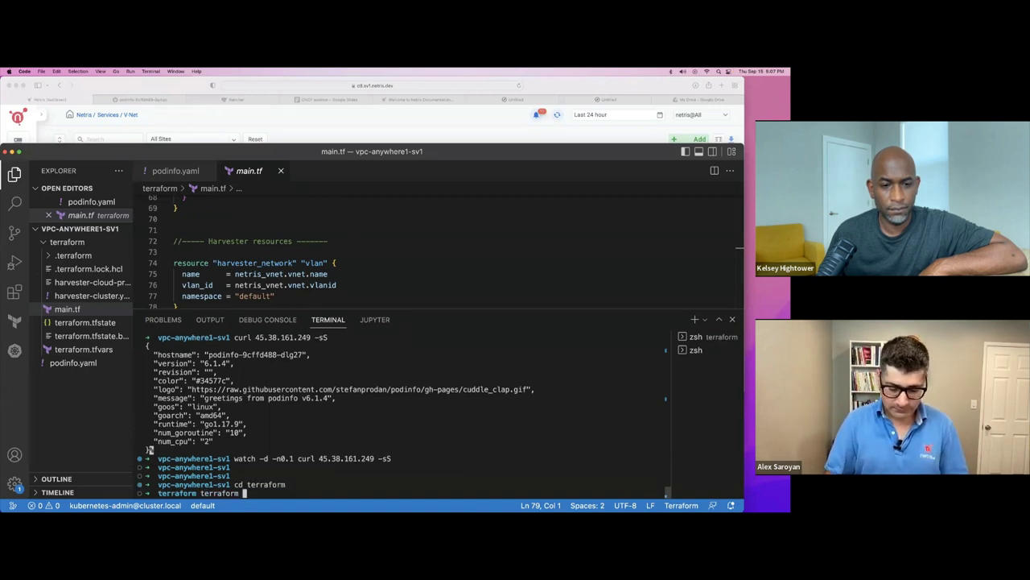
text(apply)
key(Return)
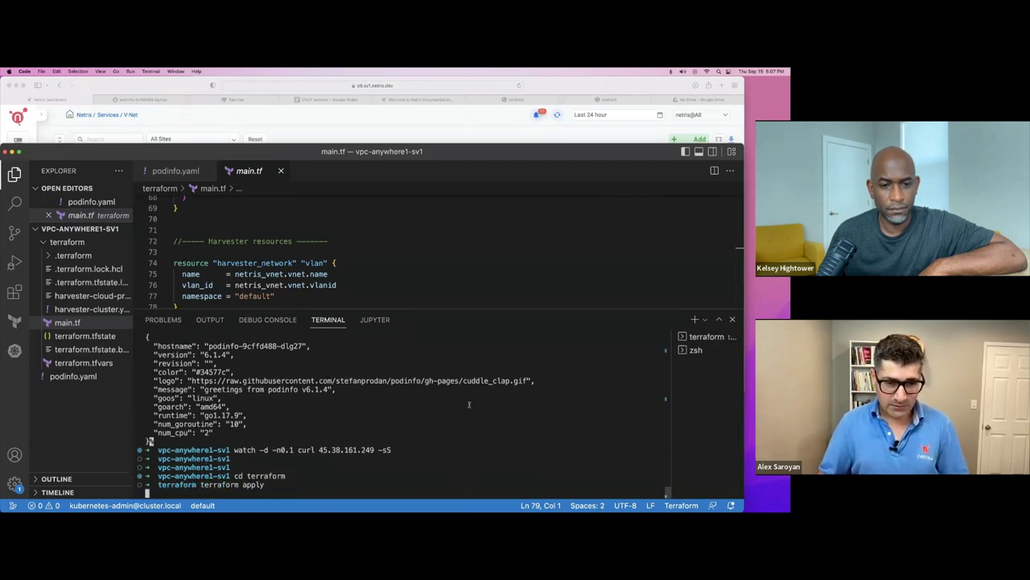
Review the planned Harvester, Netris and Rancher resources in an enlarged terminal panel and approve the apply with yes.
drag(411, 310, 412, 211)
scroll(387, 346, up, 15)
scroll(387, 348, up, 15)
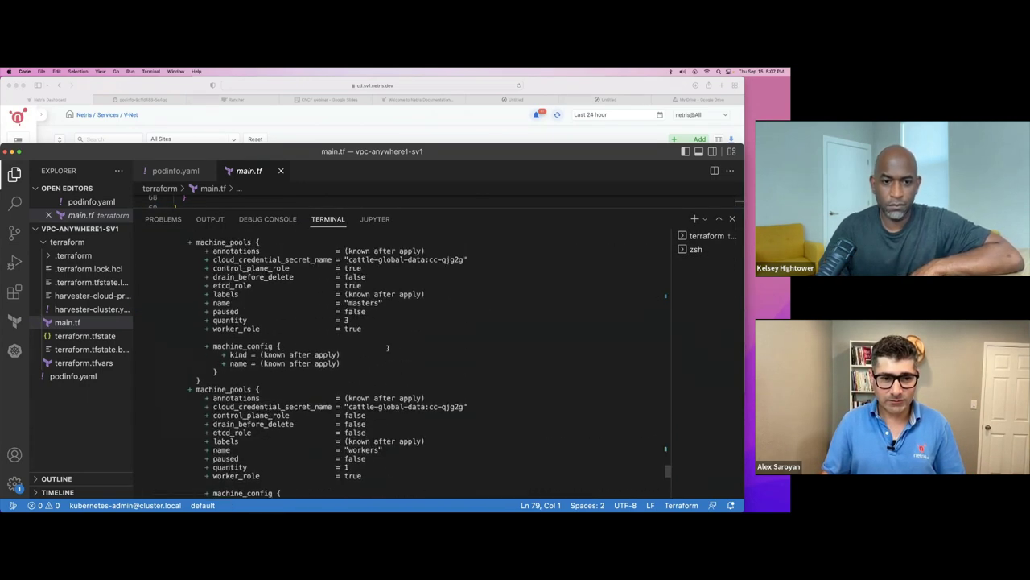
scroll(387, 348, up, 15)
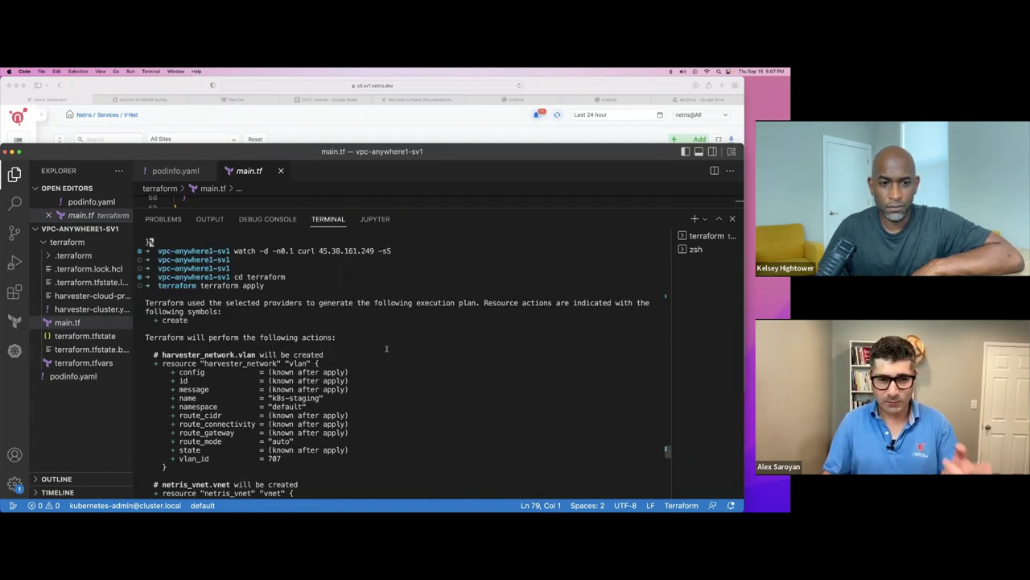
scroll(386, 349, down, 3)
scroll(387, 348, down, 6)
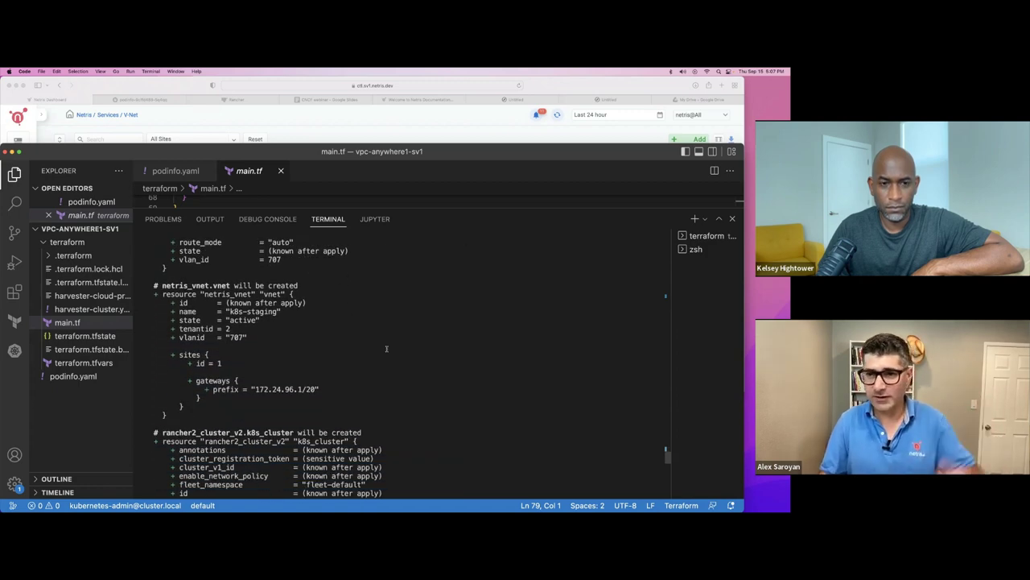
scroll(386, 348, down, 2)
scroll(386, 349, down, 15)
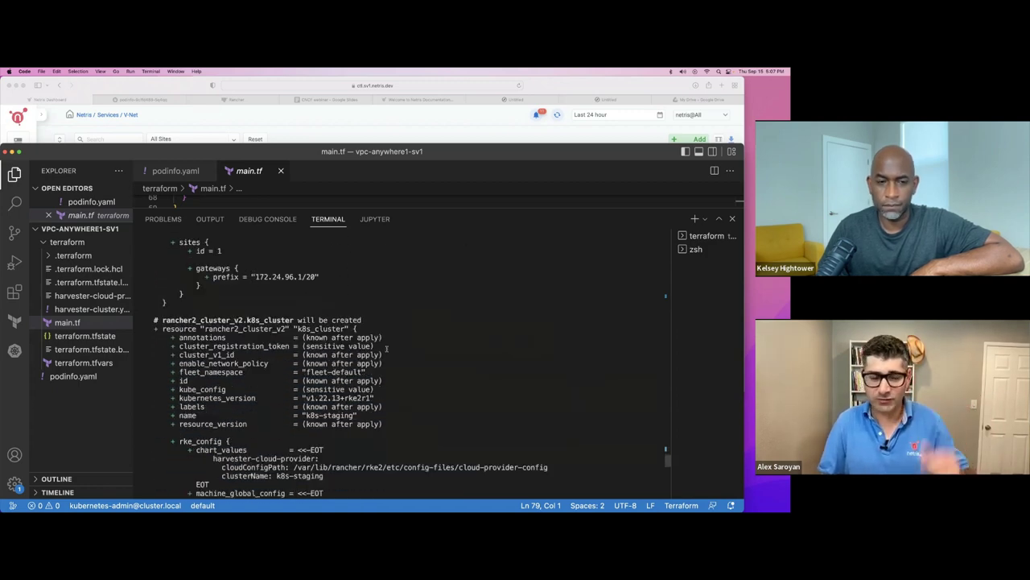
scroll(386, 348, down, 10)
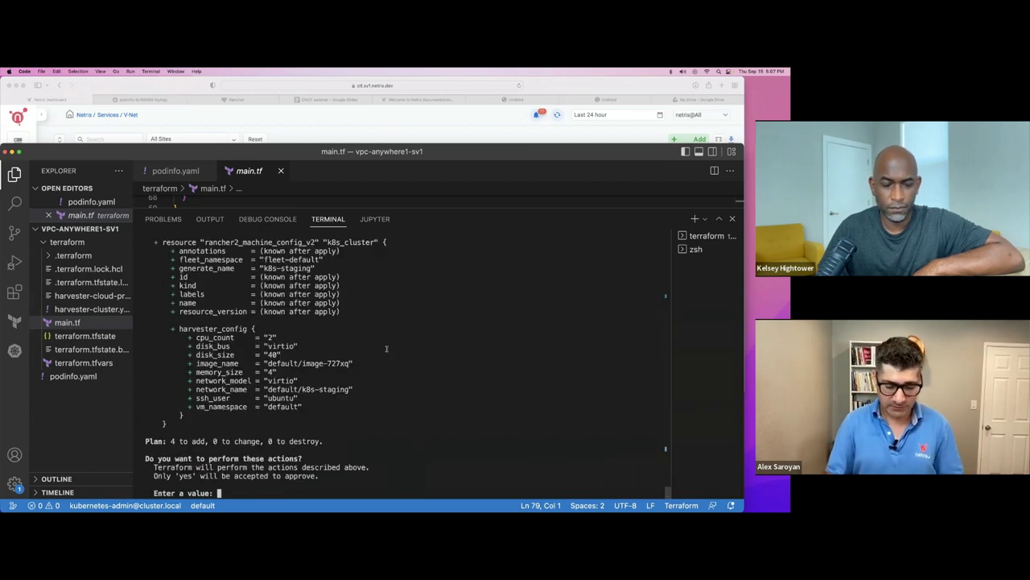
text(yes)
key(Return)
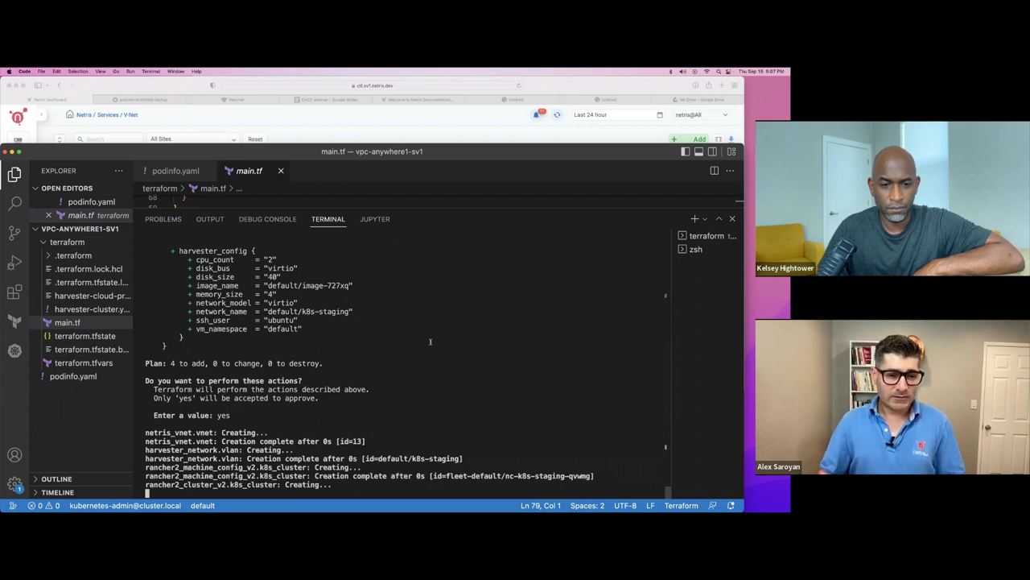
Switch to Netris and check the k8s-staging entry in the V-Net list in a taller browser window.
click(334, 123)
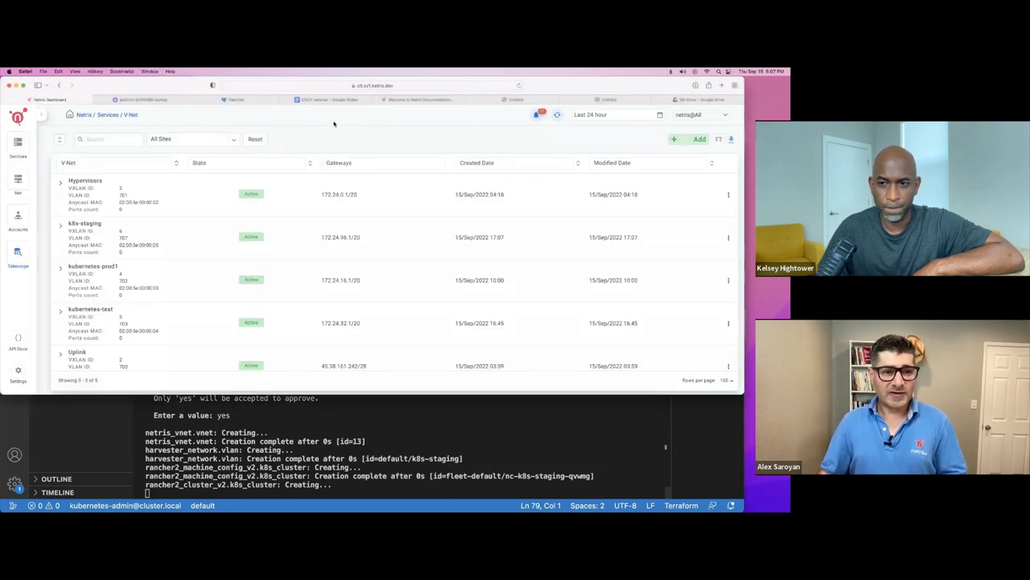
scroll(242, 281, down, 2)
scroll(242, 280, up, 1)
scroll(239, 280, down, 1)
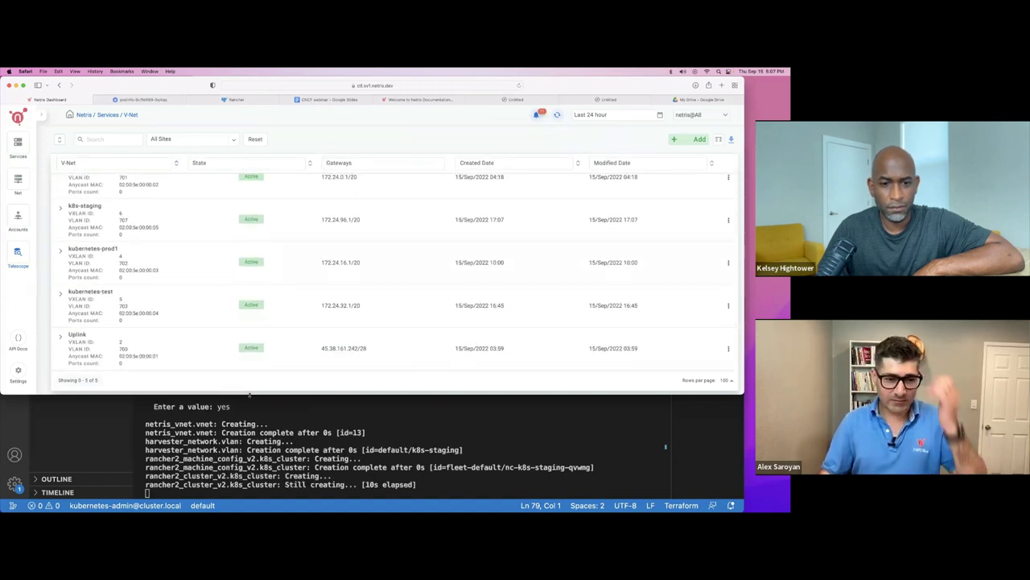
drag(249, 394, 249, 430)
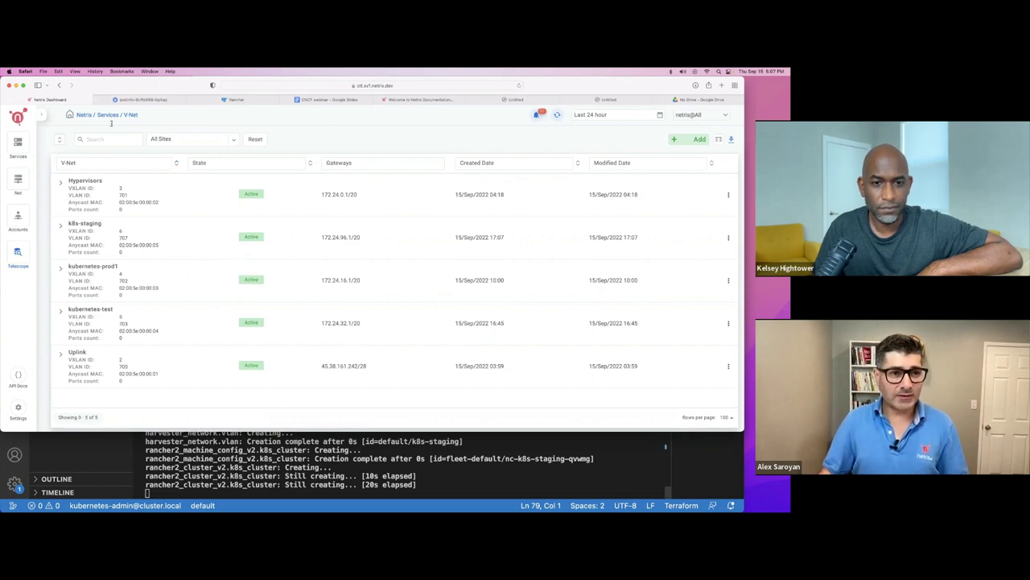
Check k8s-staging in Rancher's cluster list, then highlight the Harvester and Rancher creation lines in the VS Code terminal output.
click(233, 99)
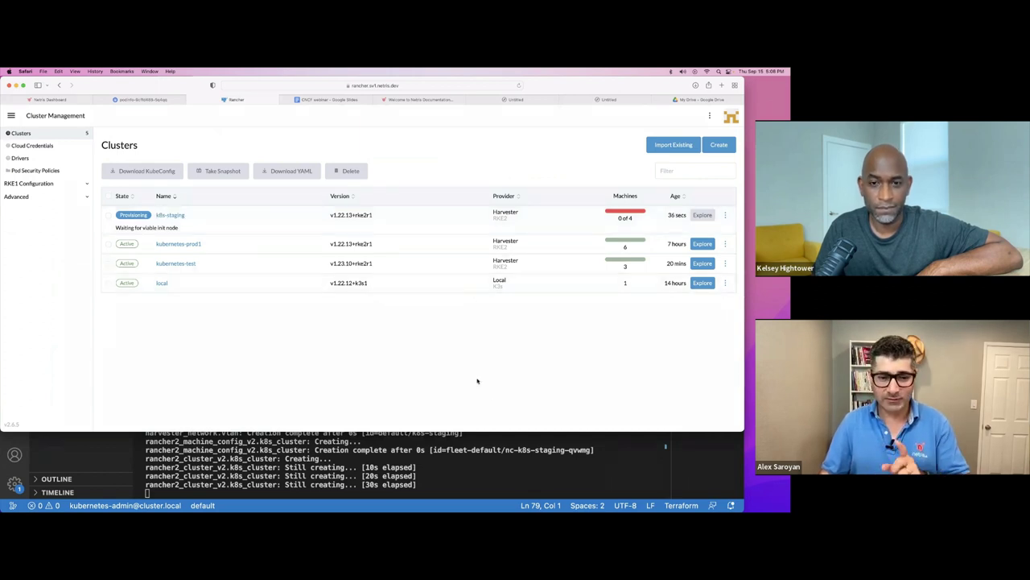
click(454, 452)
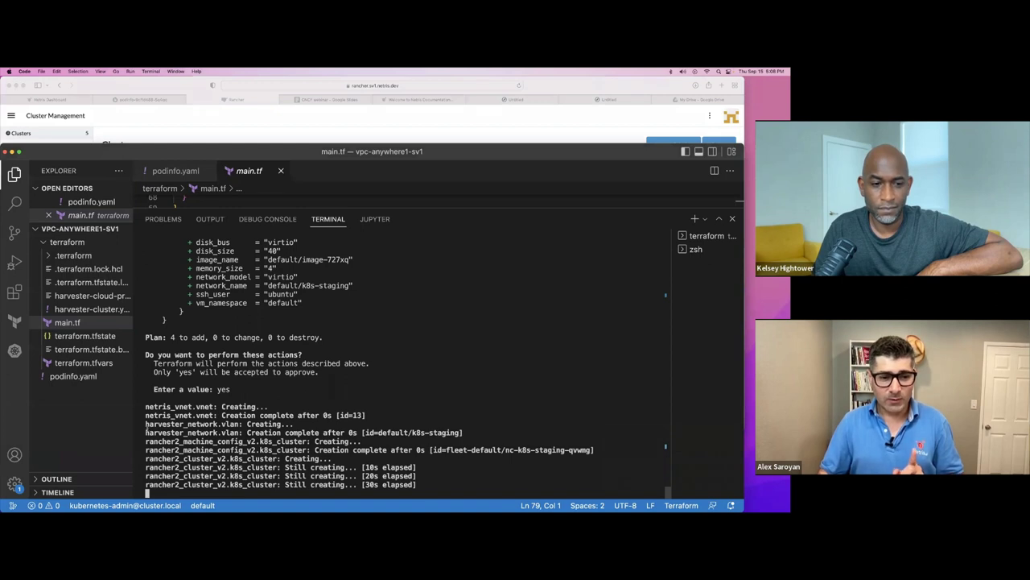
drag(146, 428, 415, 484)
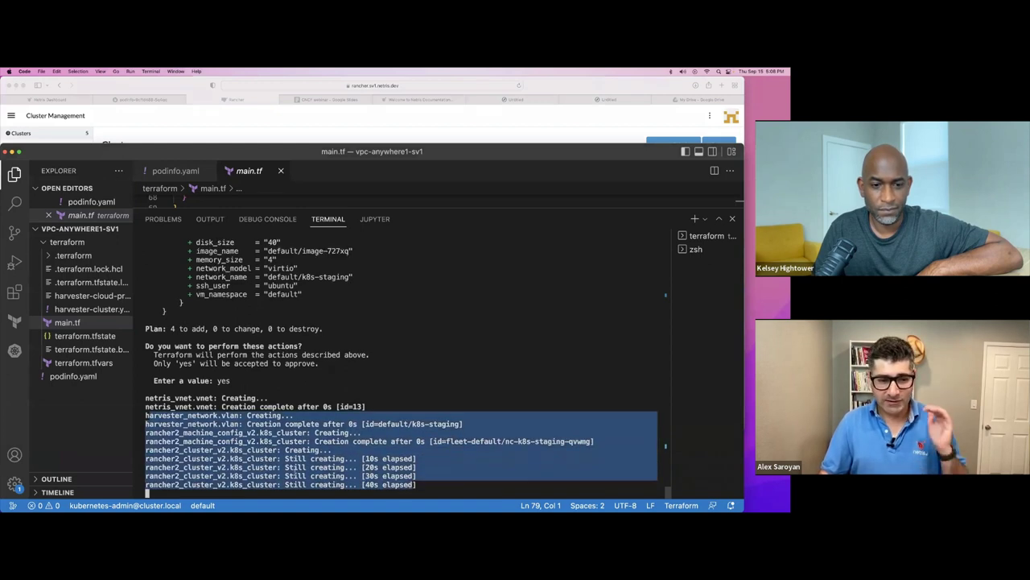
click(287, 473)
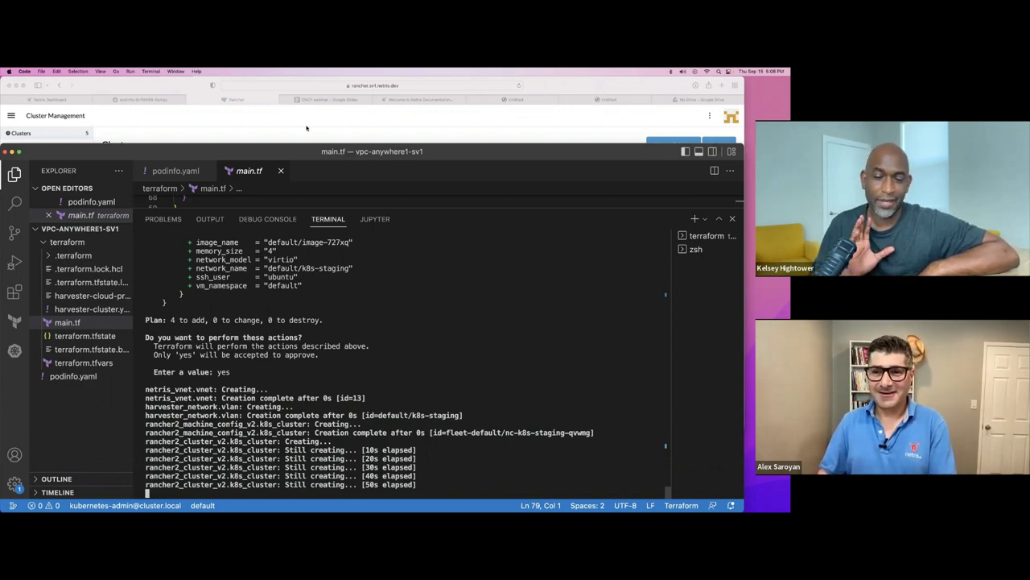
Return to Rancher's cluster list and open a kubectl shell for the kubernetes-test cluster.
click(306, 127)
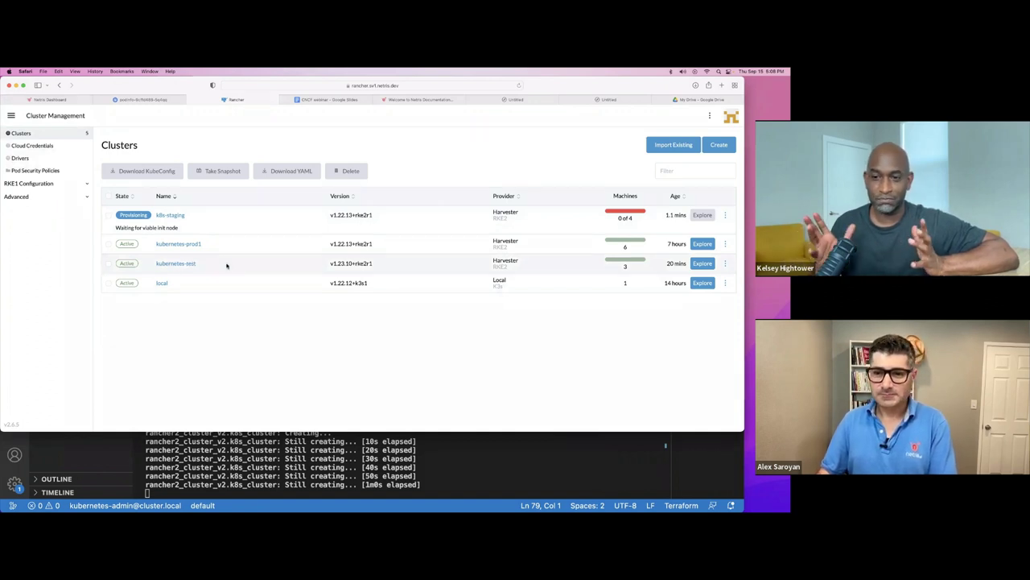
click(724, 264)
click(680, 271)
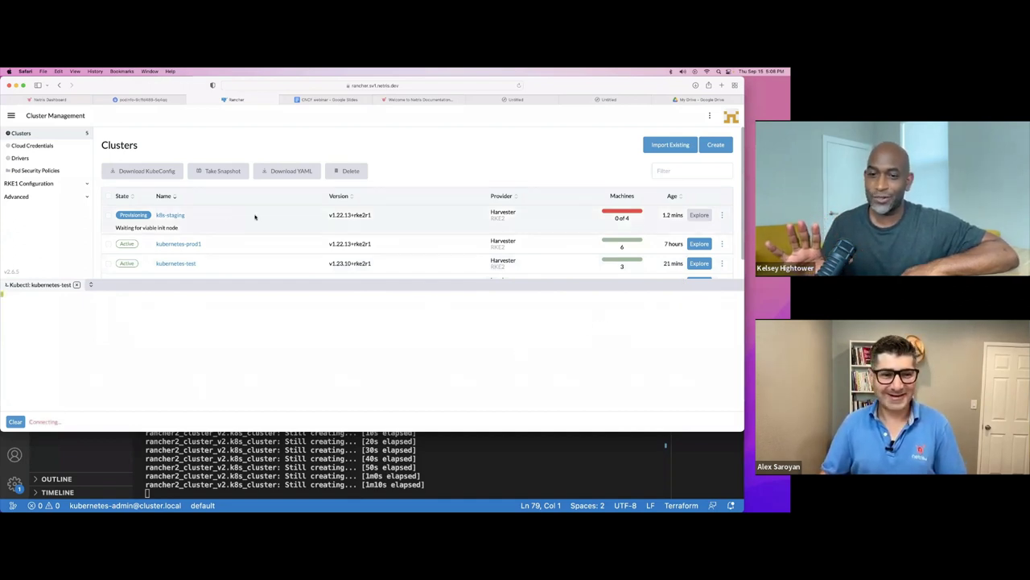
View the Netris V-Net list, show the second zsh session in the VS Code terminal, and return to Netris.
click(71, 101)
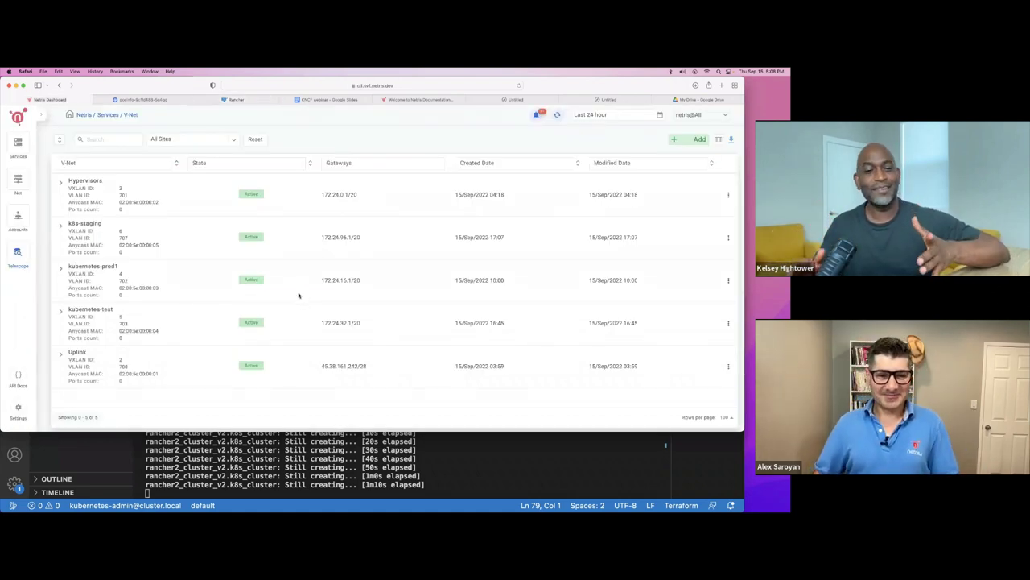
click(539, 455)
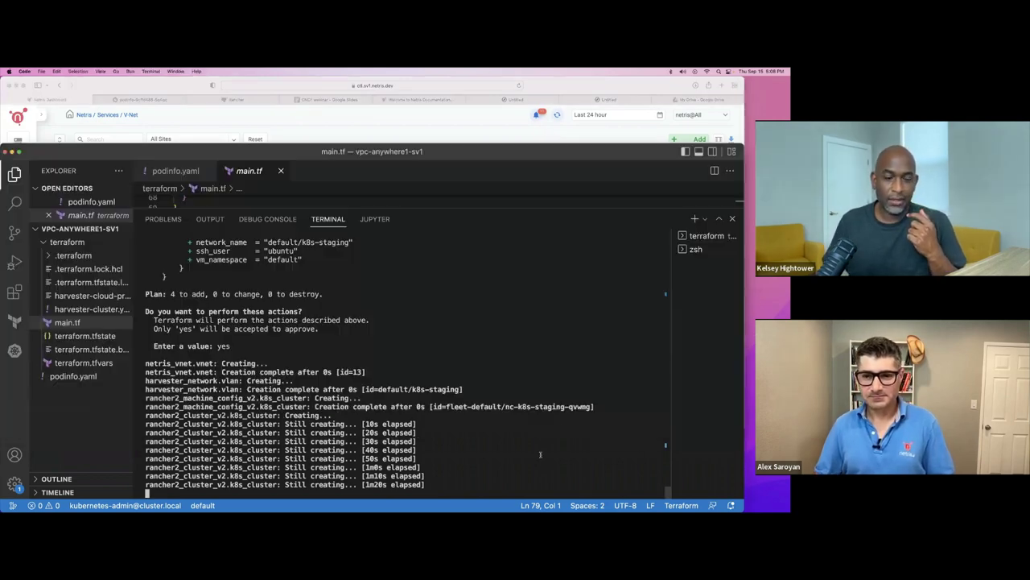
click(694, 249)
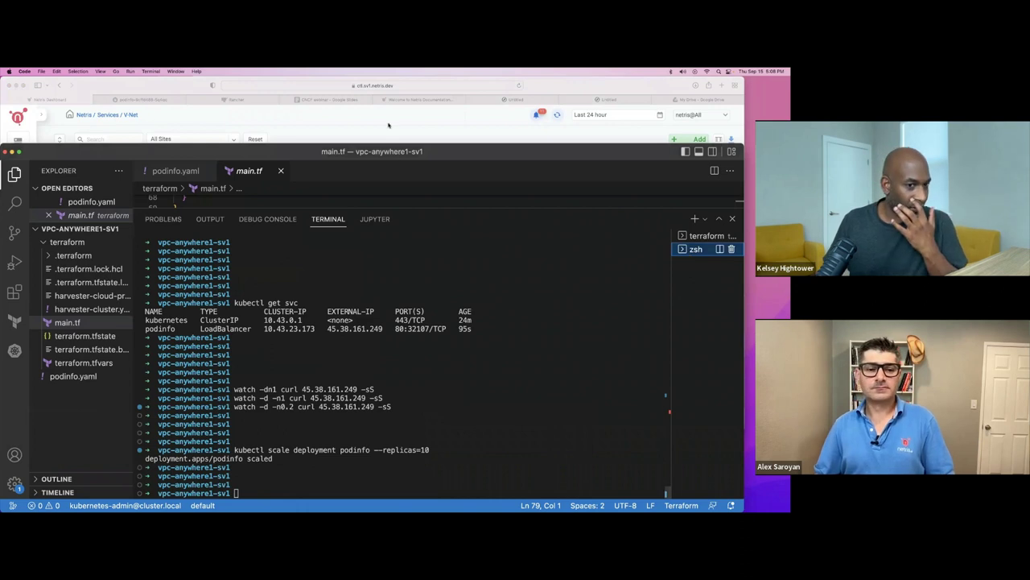
click(435, 129)
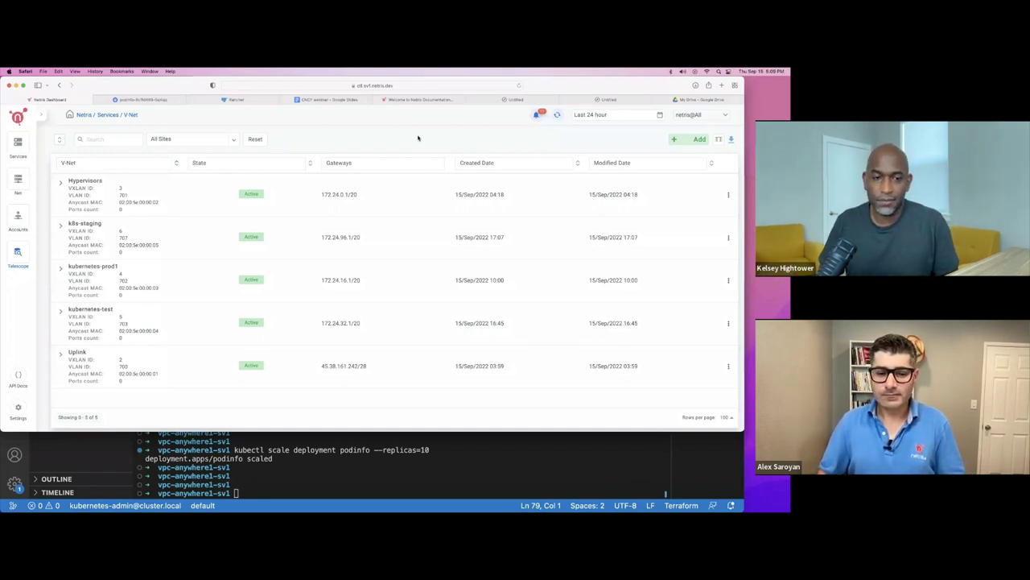
Open the VPC Anywhere Getting Started Guide in the Netris documentation and read the Netris Controller installation instructions.
click(345, 99)
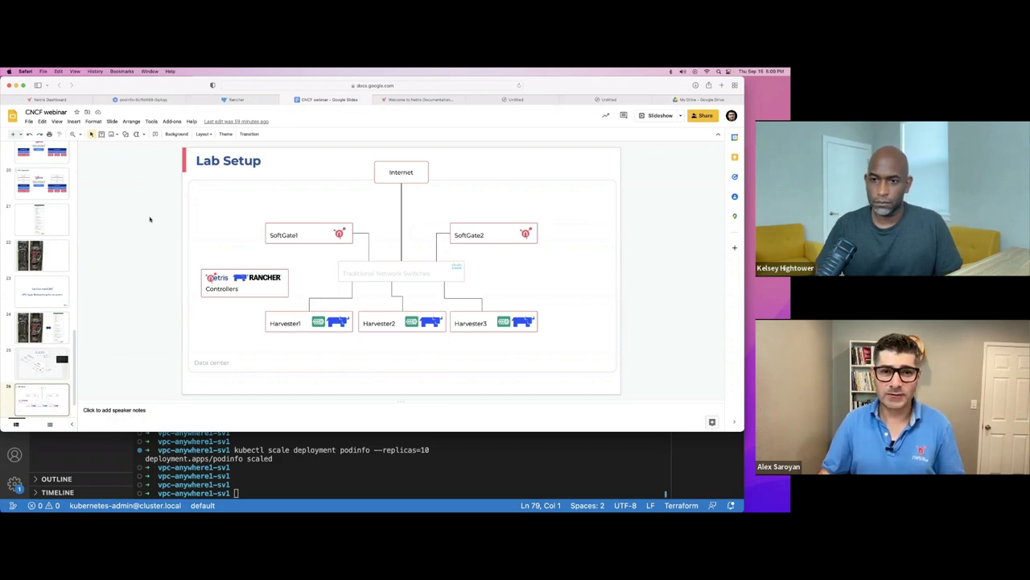
click(422, 99)
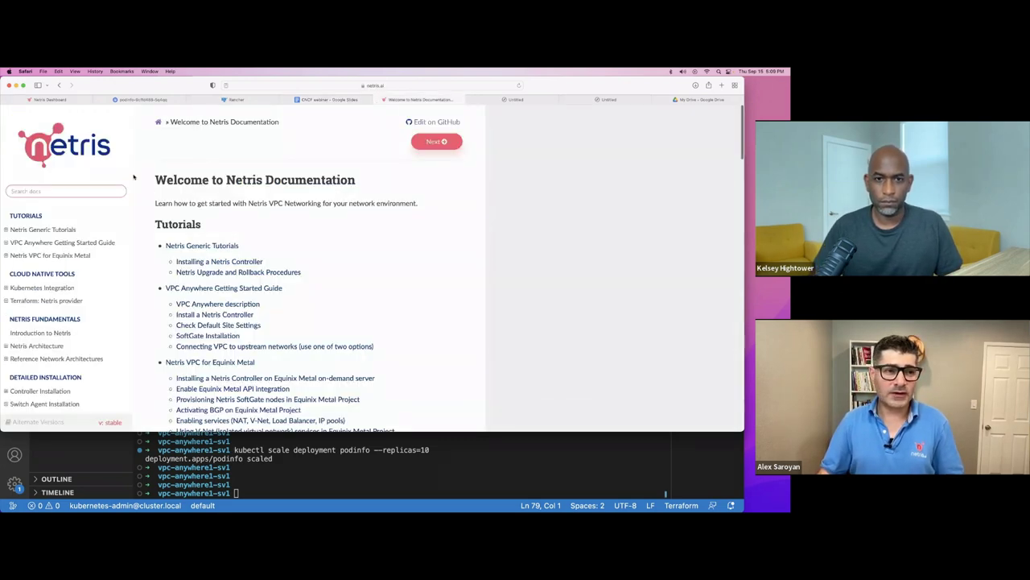
click(215, 288)
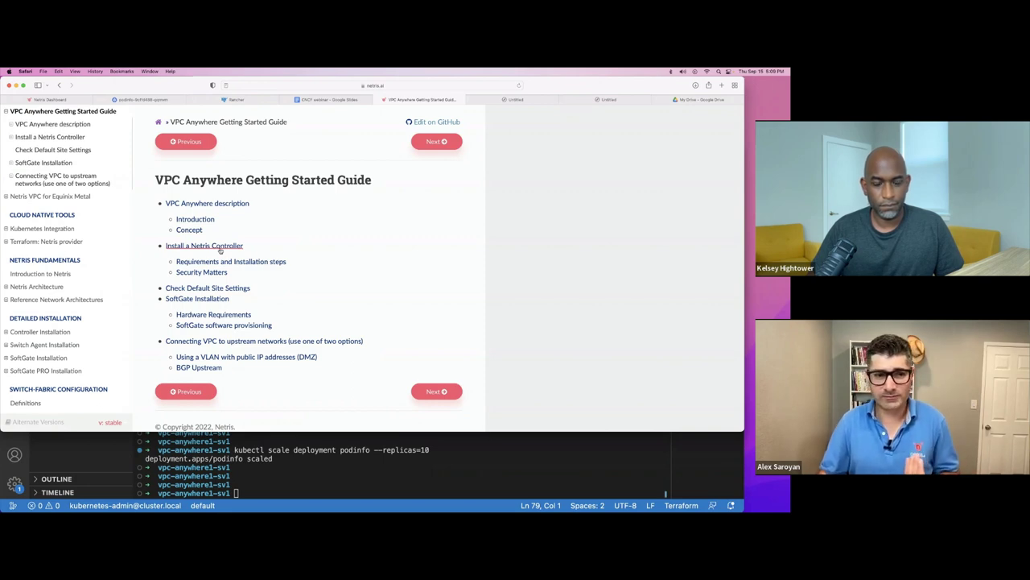
click(219, 246)
scroll(253, 236, down, 10)
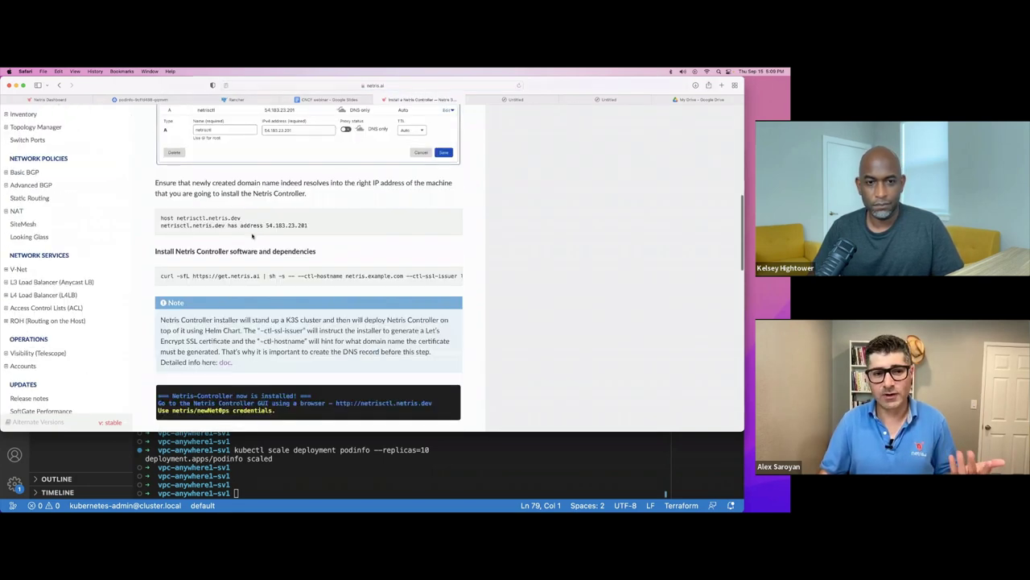
scroll(253, 236, down, 1)
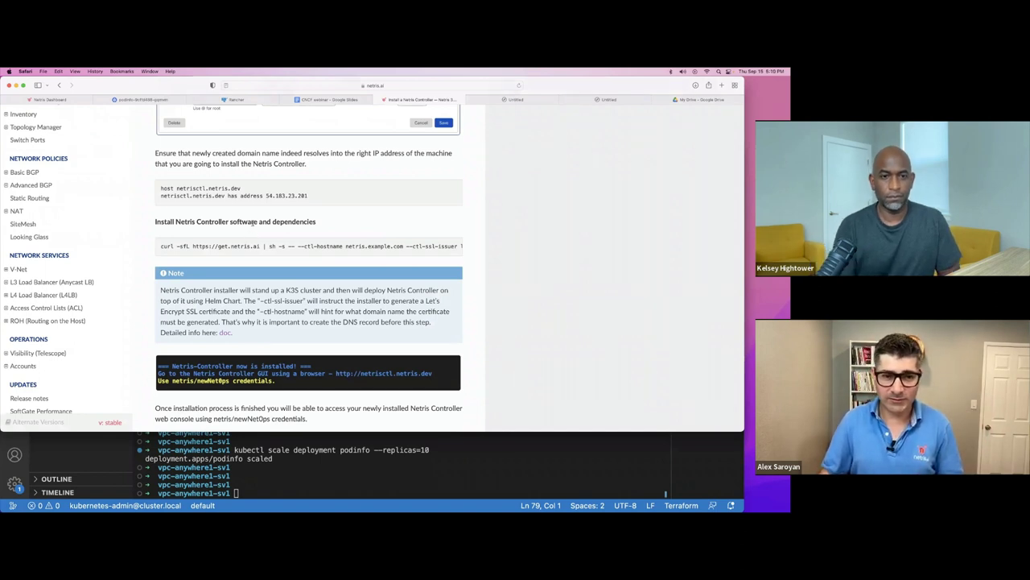
scroll(253, 222, down, 1)
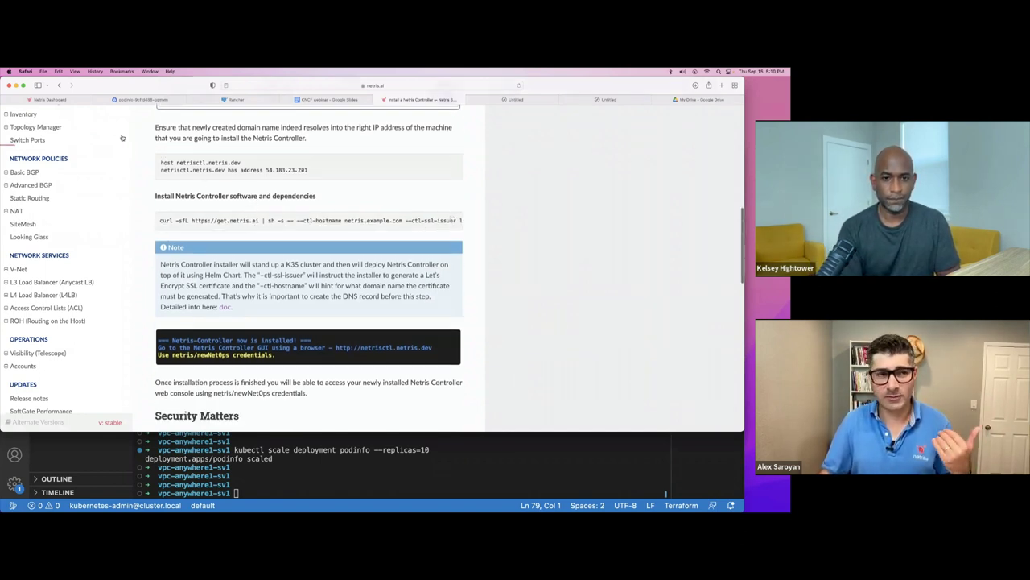
click(59, 84)
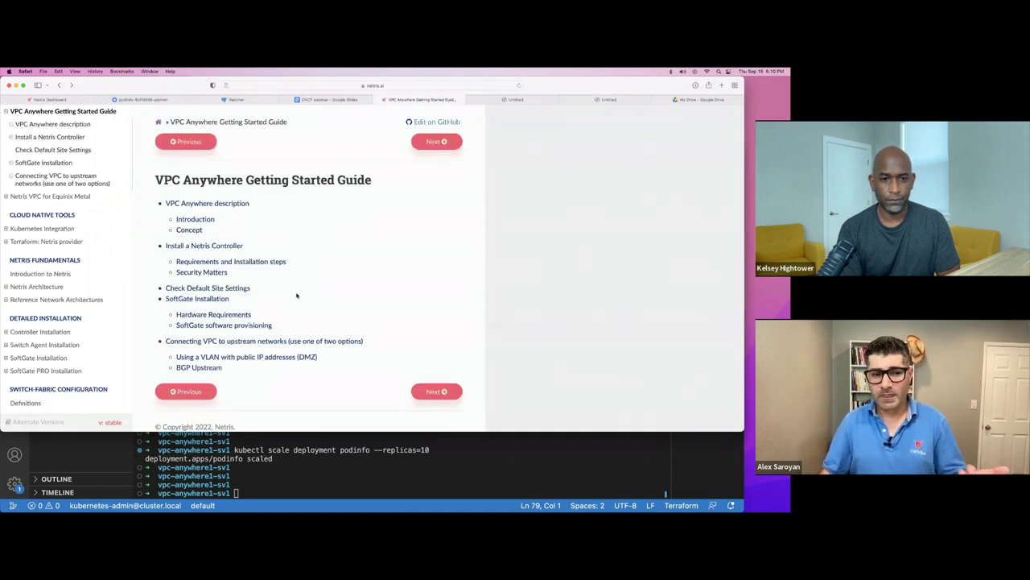
Open the Netris inventory and copy the agent installation command for softgate2-default.
click(48, 99)
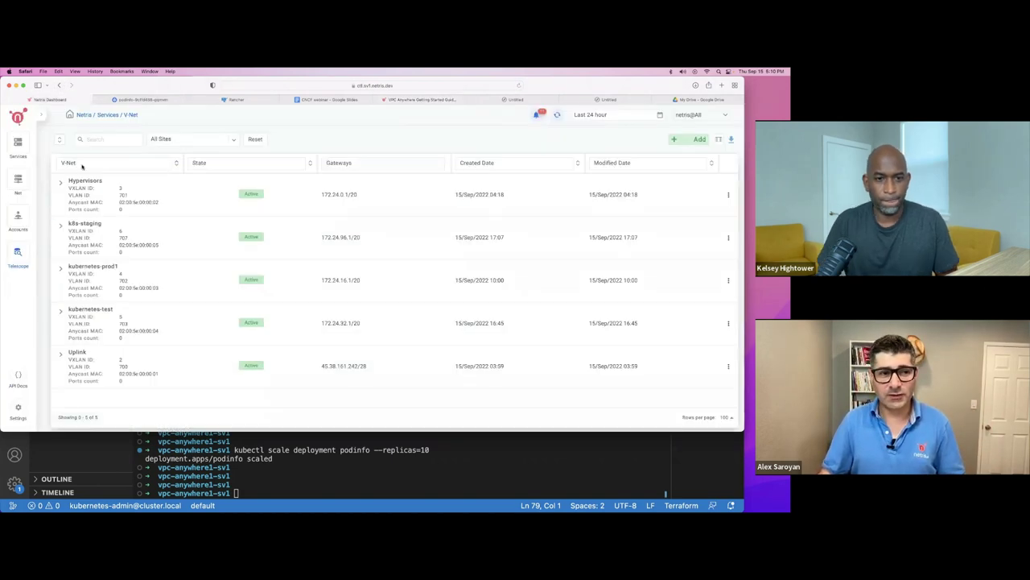
mouse_move(17, 144)
mouse_move(18, 178)
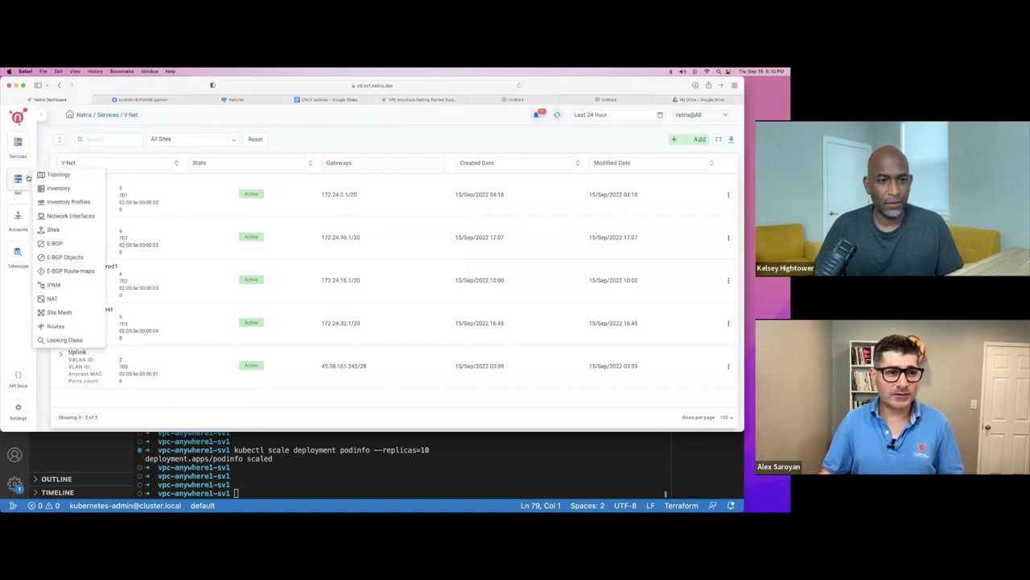
click(54, 186)
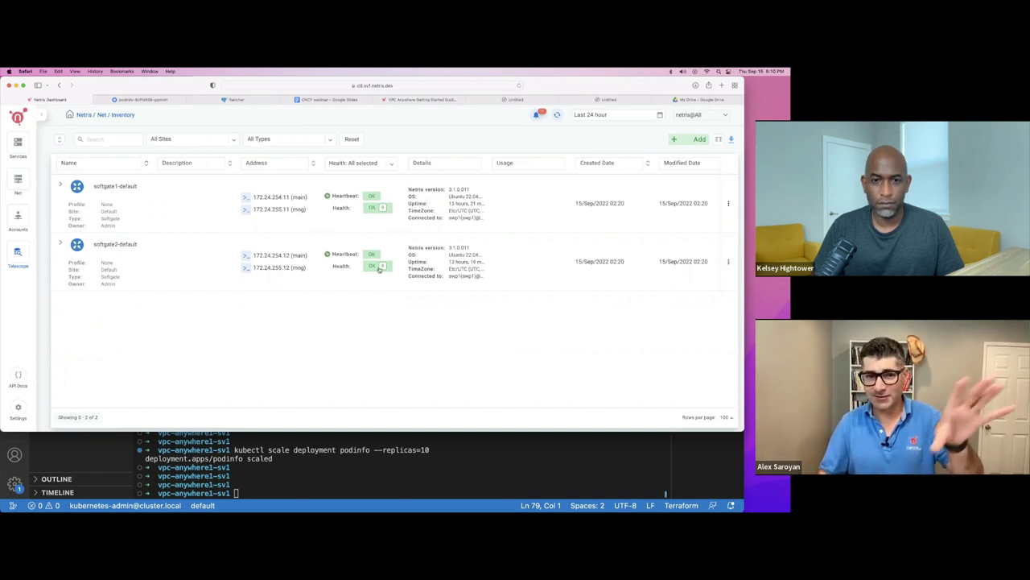
click(728, 263)
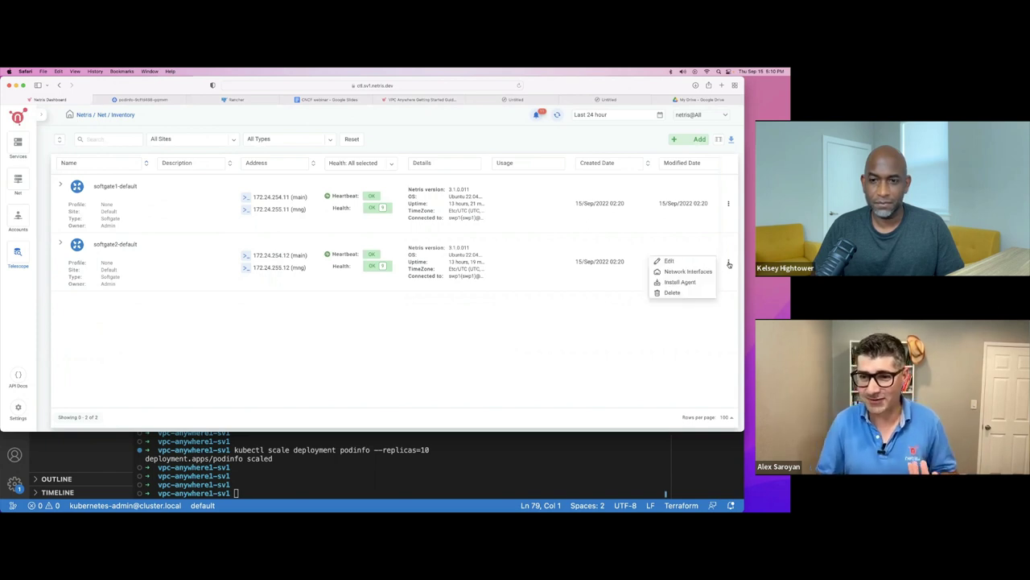
click(680, 281)
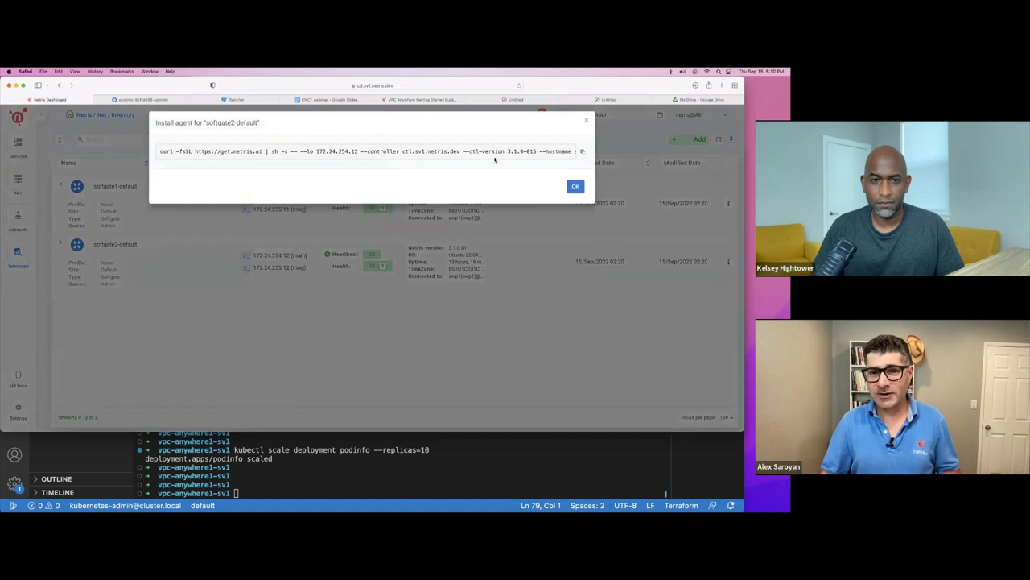
click(582, 151)
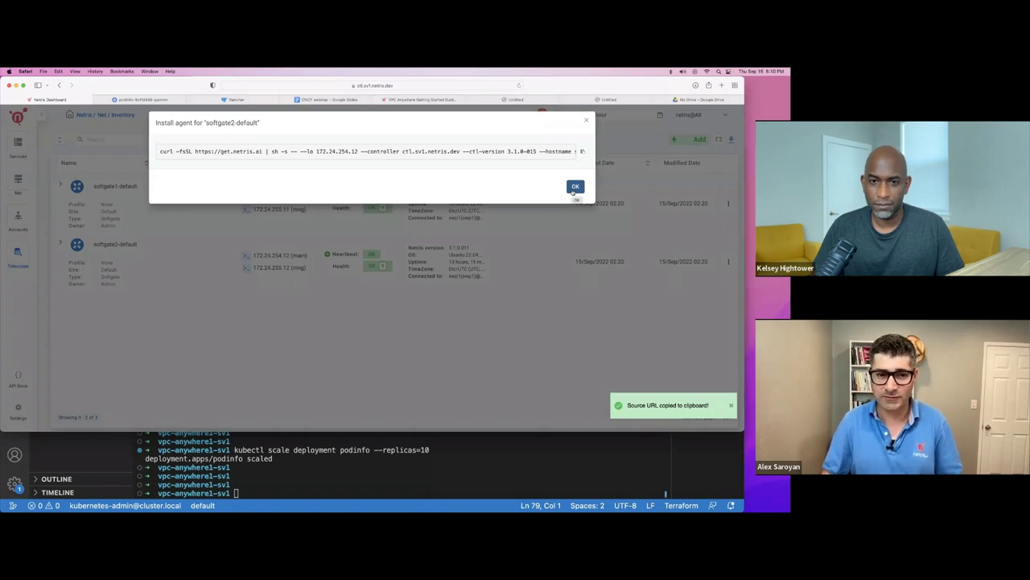
Close the softgate2-default agent installation command and view the VPC Anywhere Getting Started Guide contents in the Netris documentation.
click(575, 187)
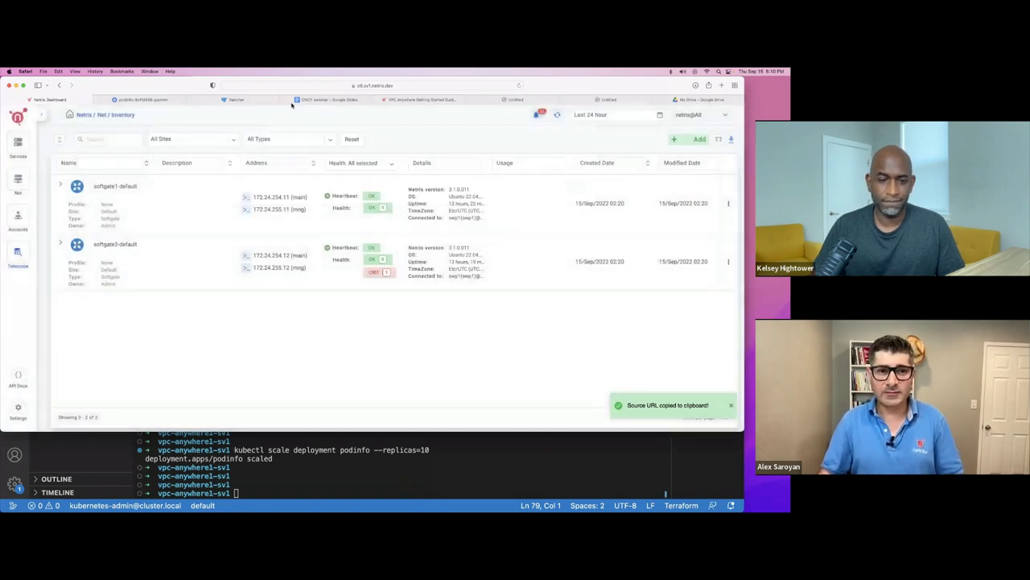
click(421, 99)
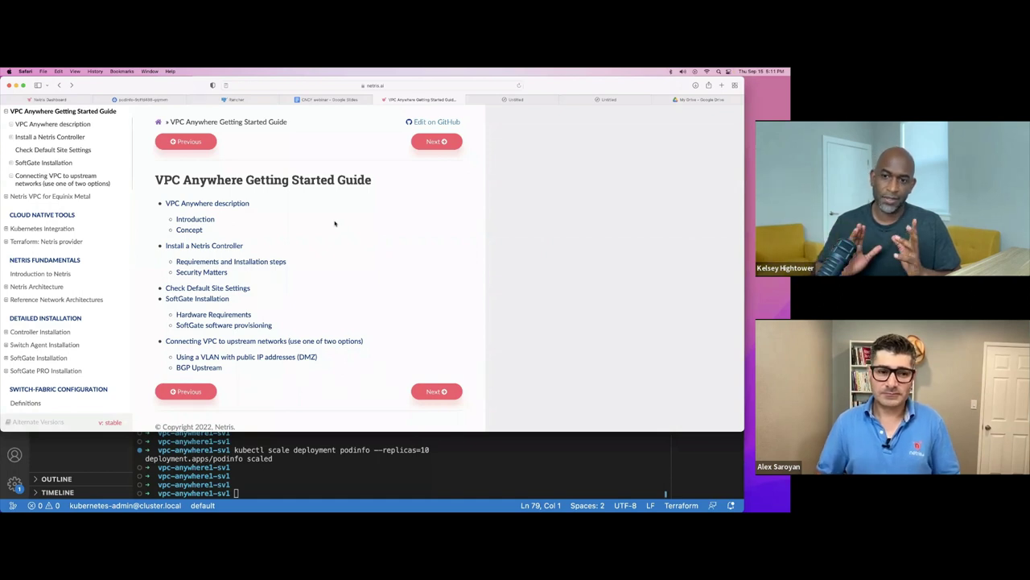
scroll(115, 217, up, 4)
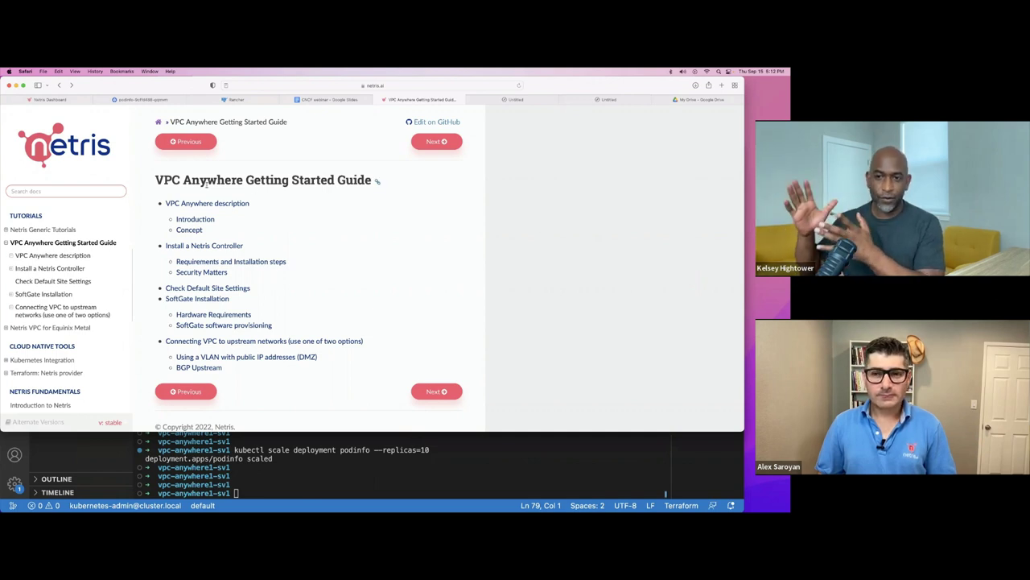
Return to the Netris dashboard and open the L4 Load Balancer service list.
click(39, 101)
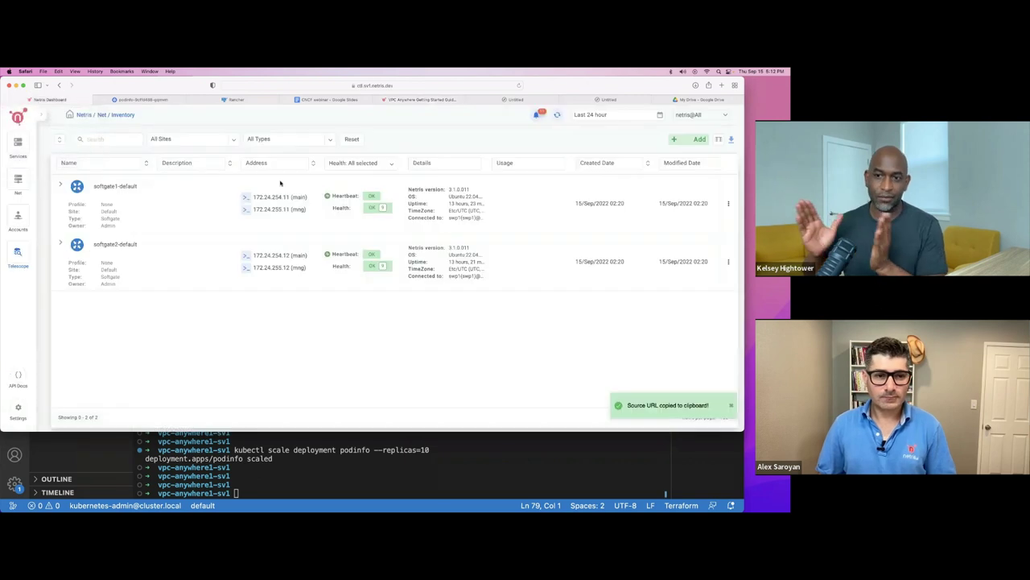
mouse_move(17, 143)
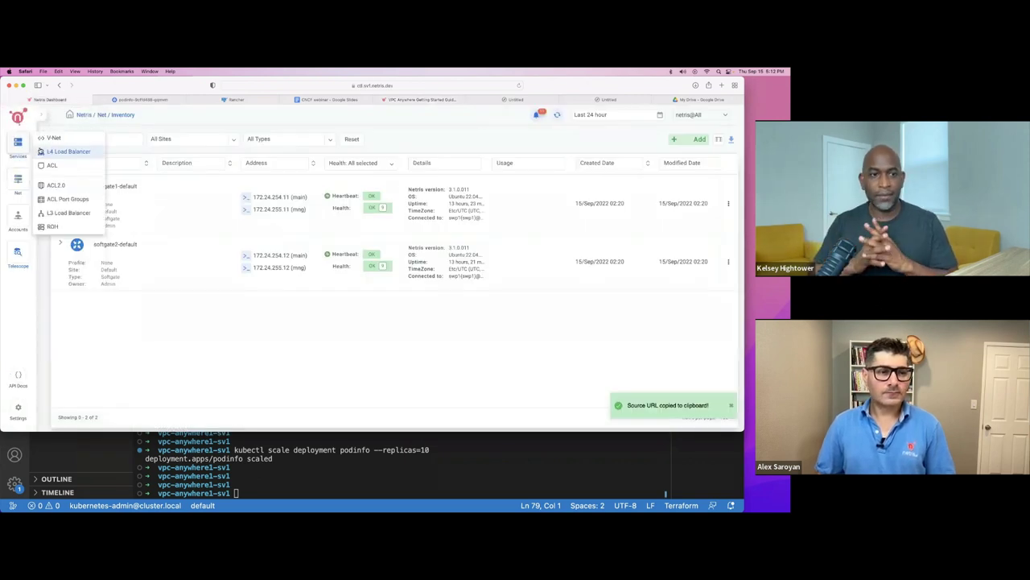
click(69, 151)
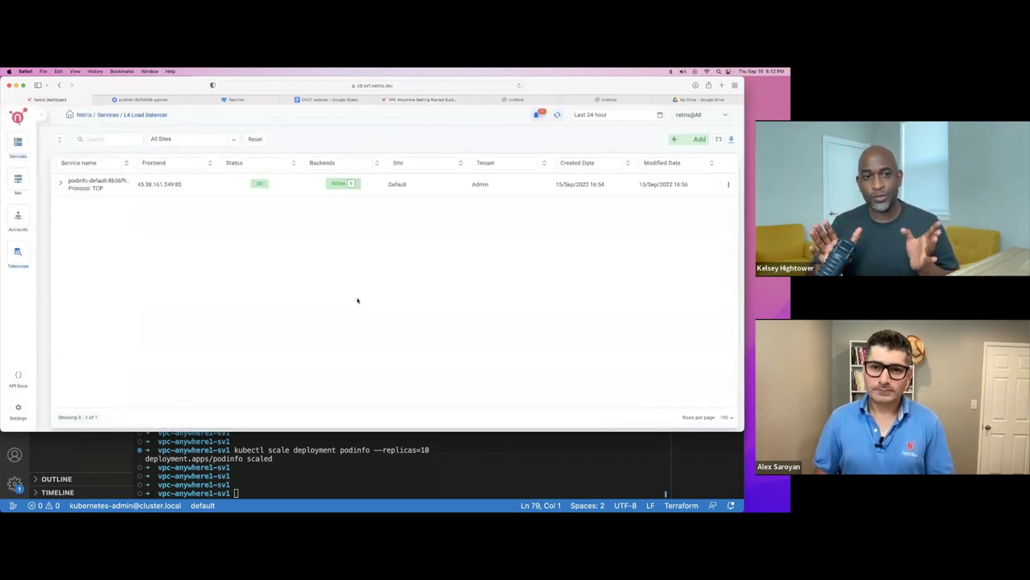